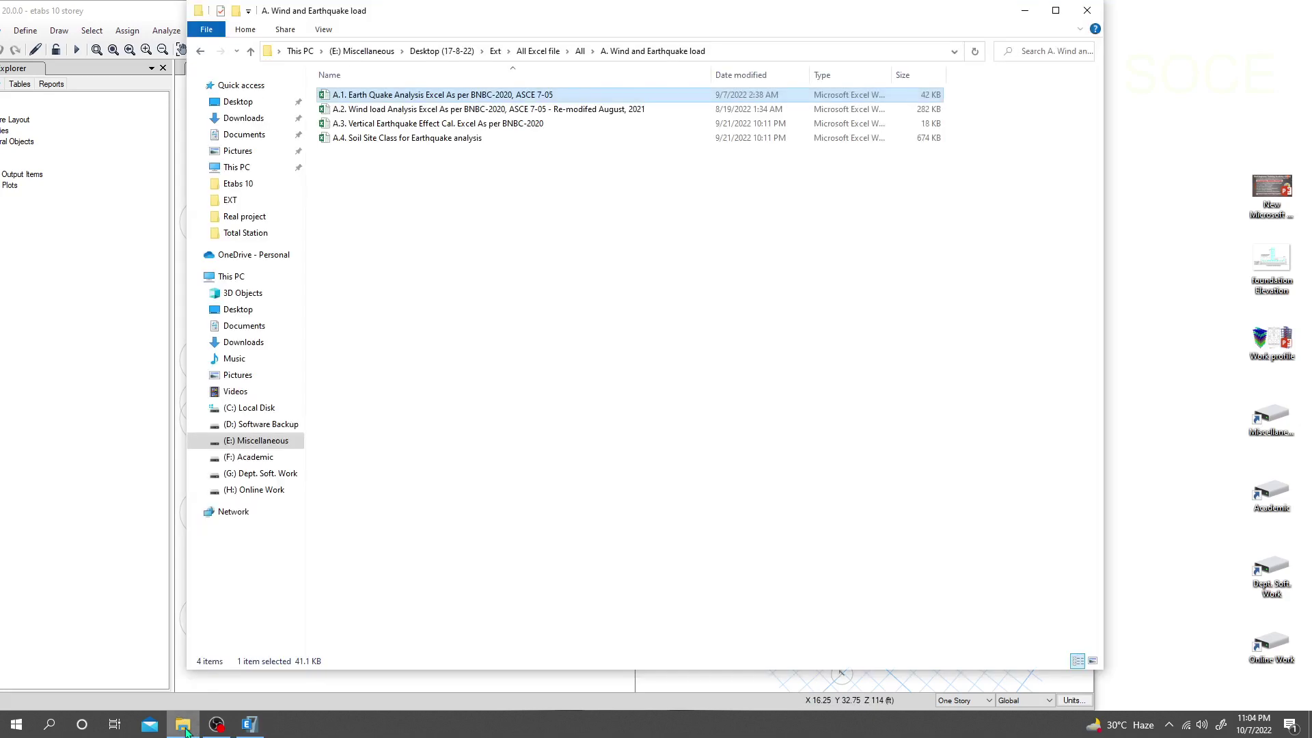
Open the A.2 wind load analysis workbook maximized, dismiss the activation notice and show the MWFRS (Any Ht.) sheet
left_click(406, 111)
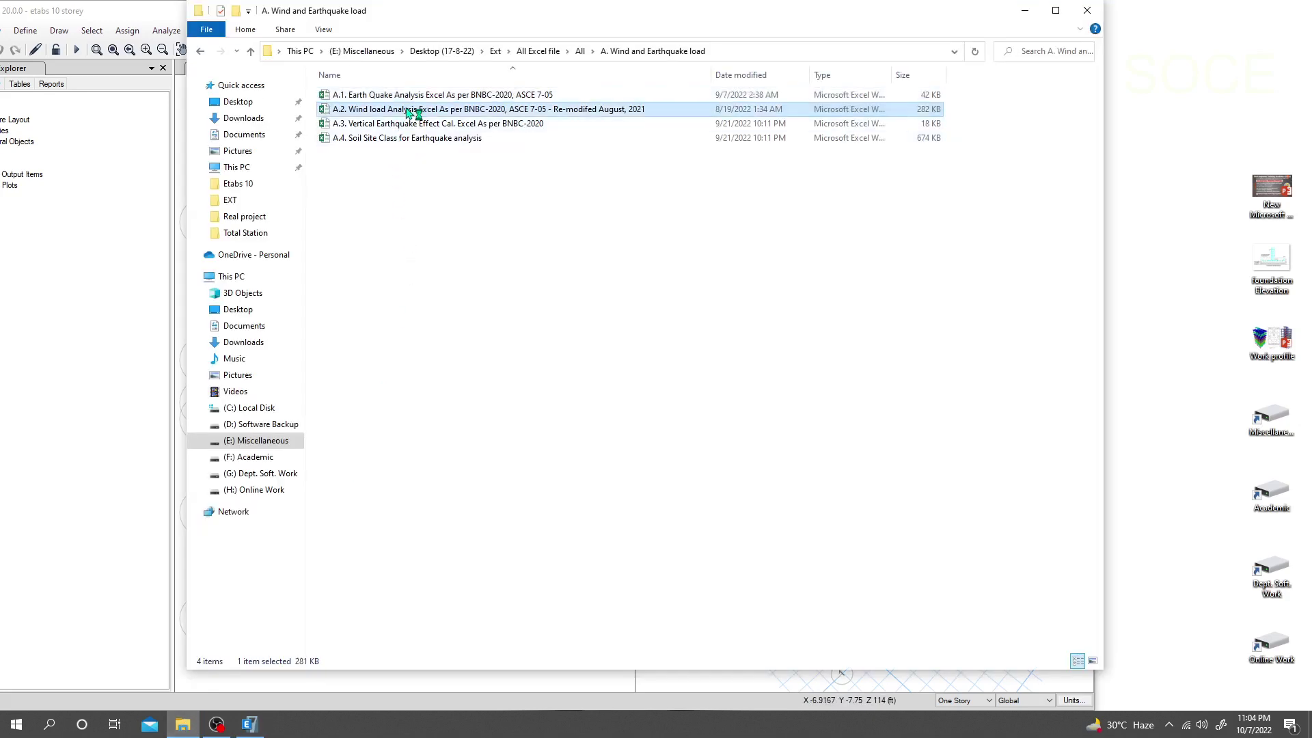
double_click(408, 111)
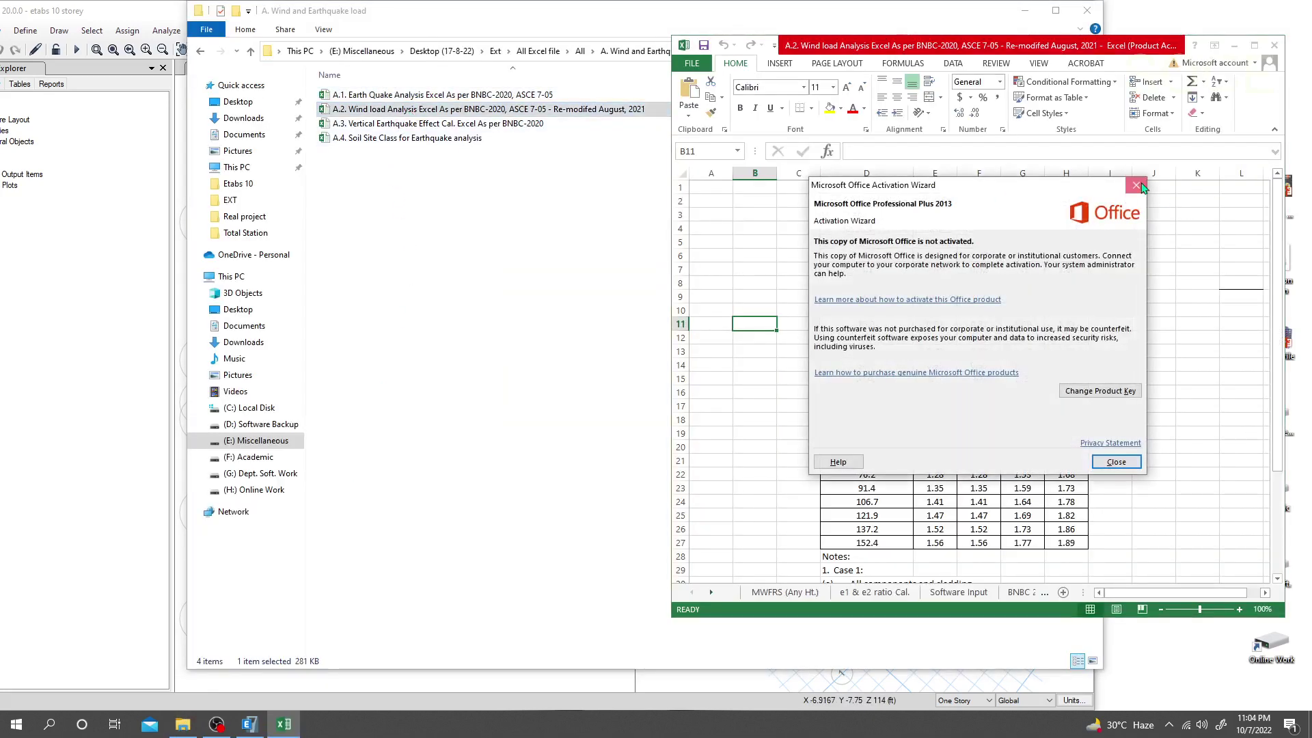
left_click(1137, 185)
left_click(1254, 46)
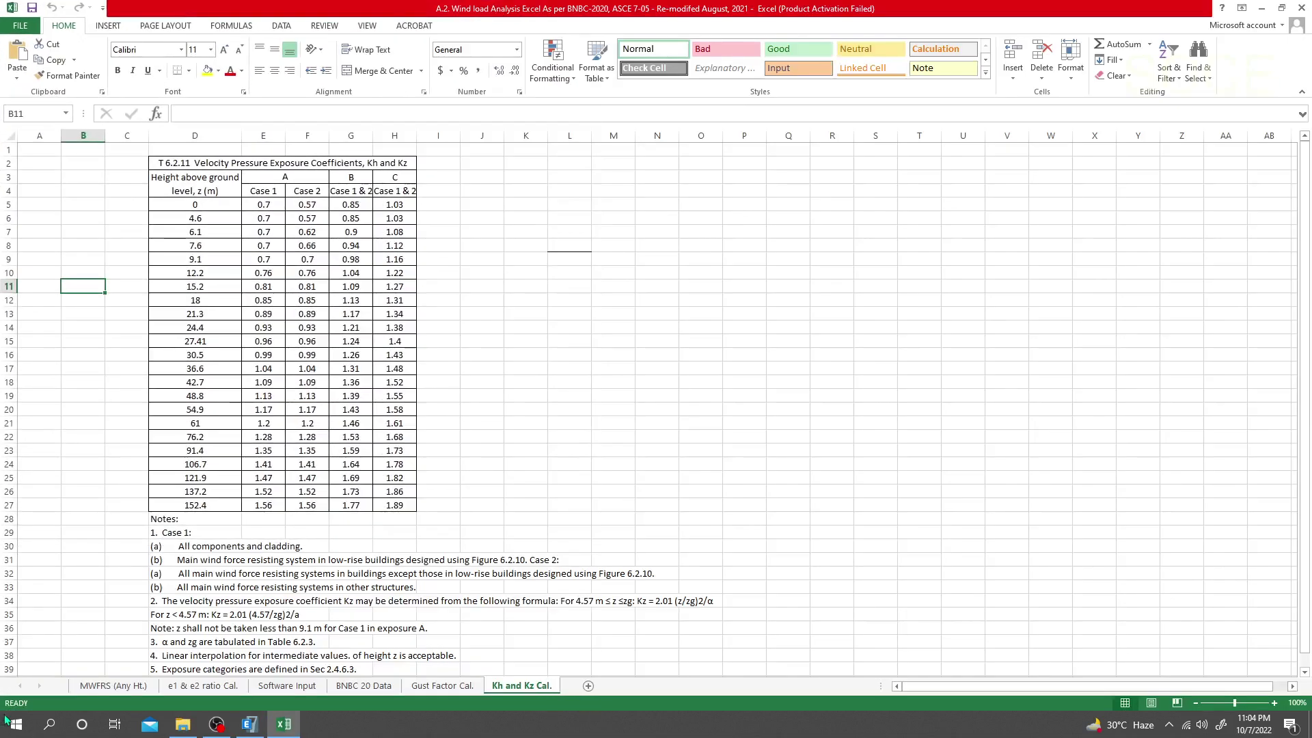
left_click(113, 685)
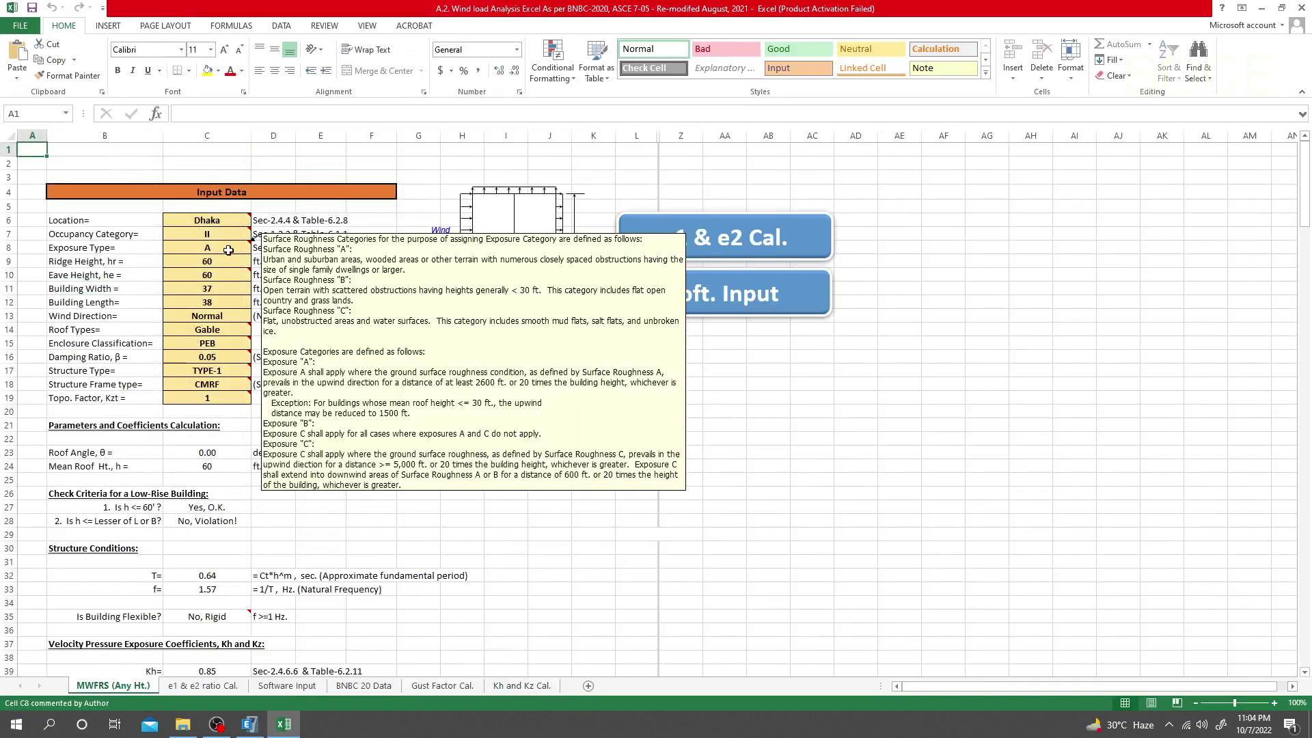
Review the required ETABS values on the Software Input sheet and return to the MWFRS input data
left_click(220, 224)
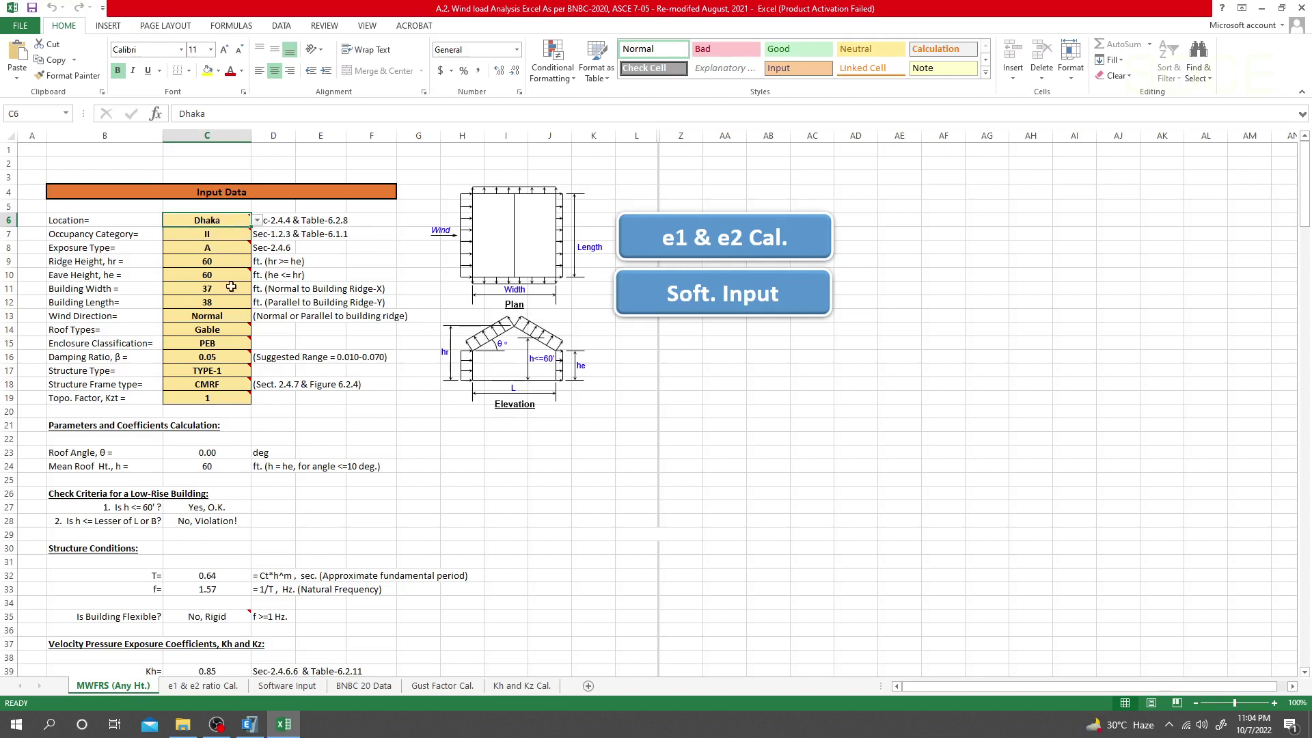
mouse_move(240, 275)
left_click(723, 301)
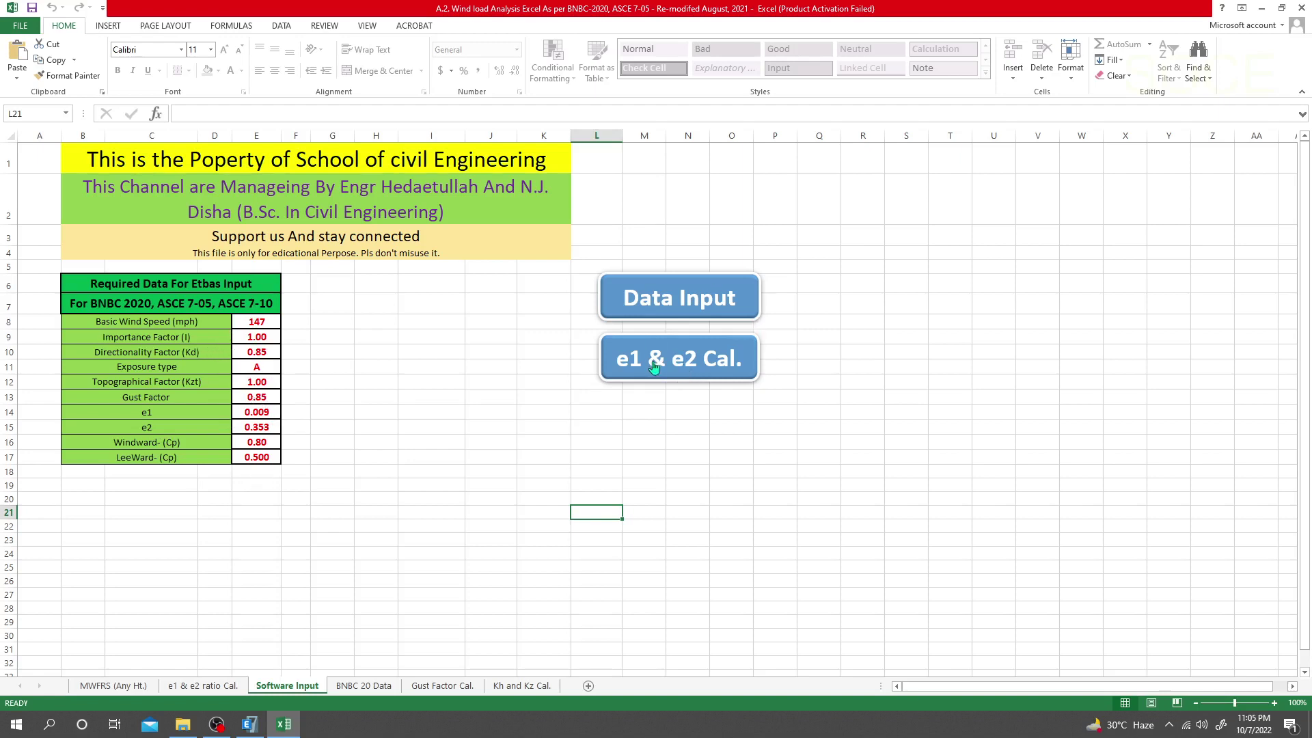
left_click(667, 303)
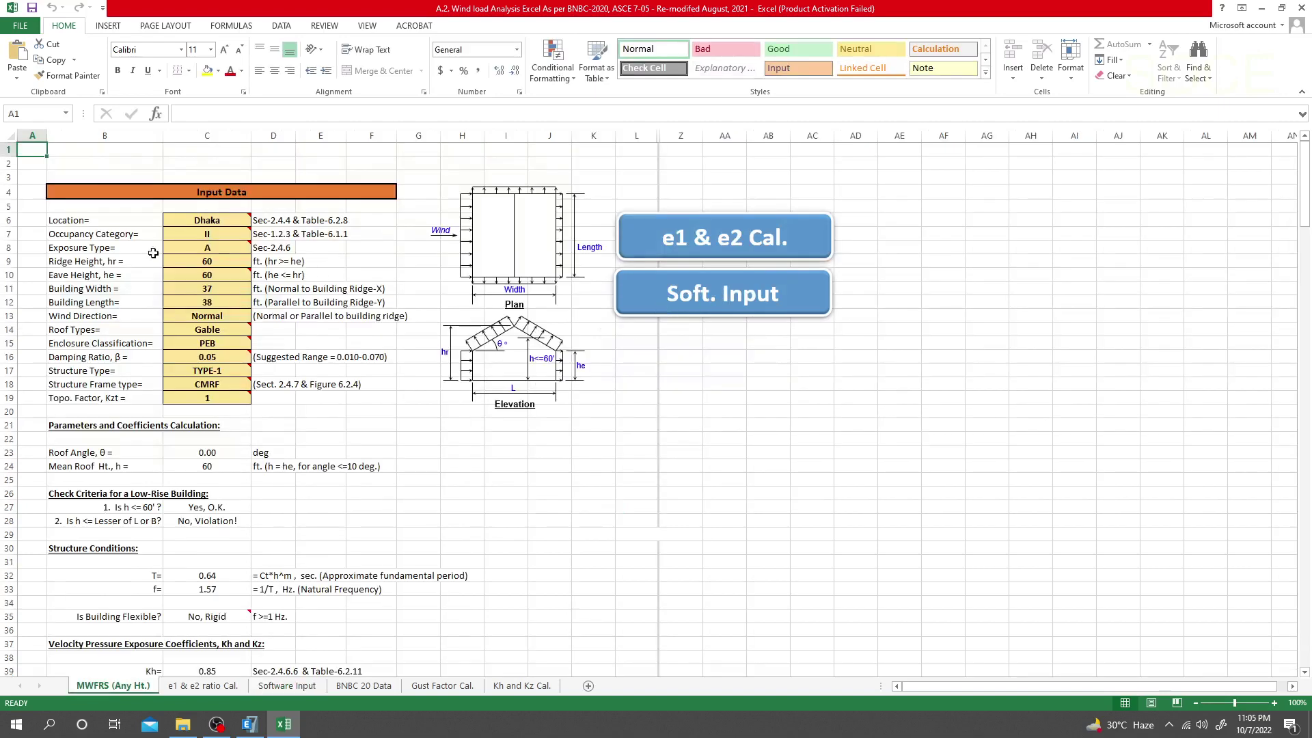
Set the wind load location to Gopalganj
left_click(229, 220)
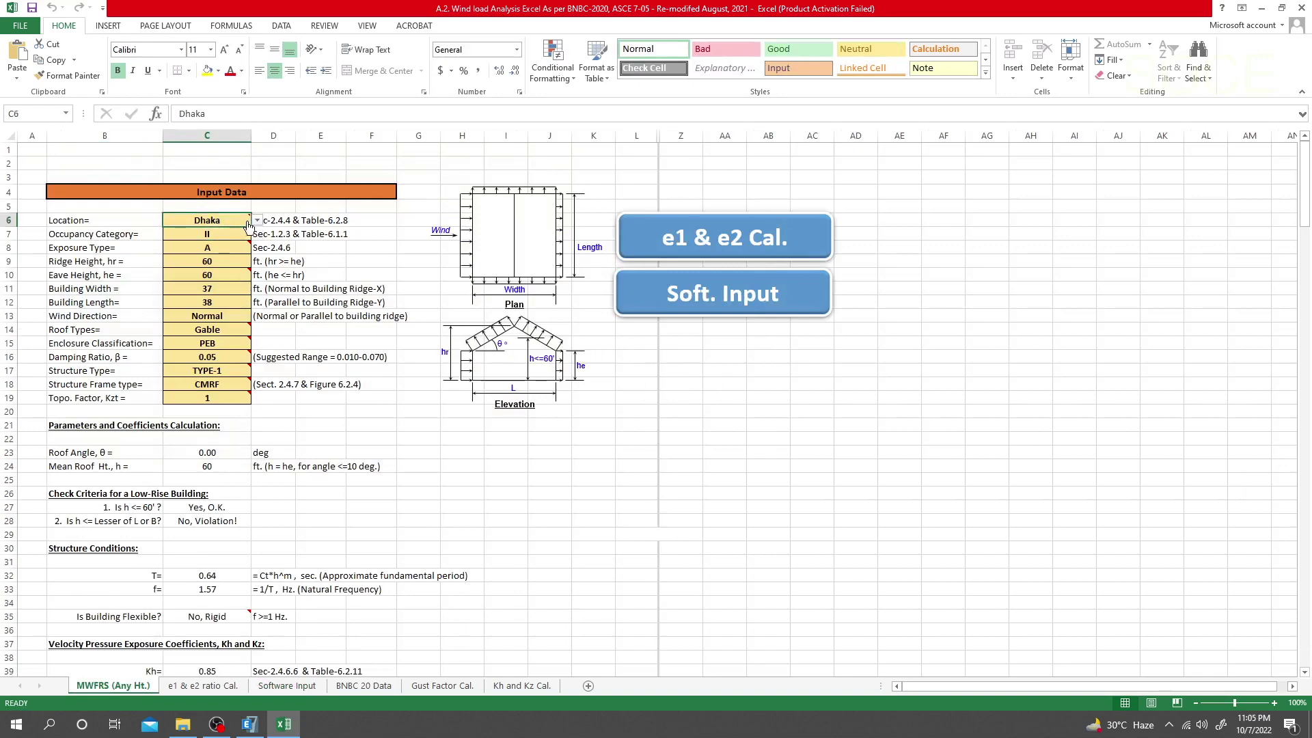
left_click(258, 220)
left_click(205, 290)
Consult the occupancy category note and set the occupancy category to II
left_click(217, 234)
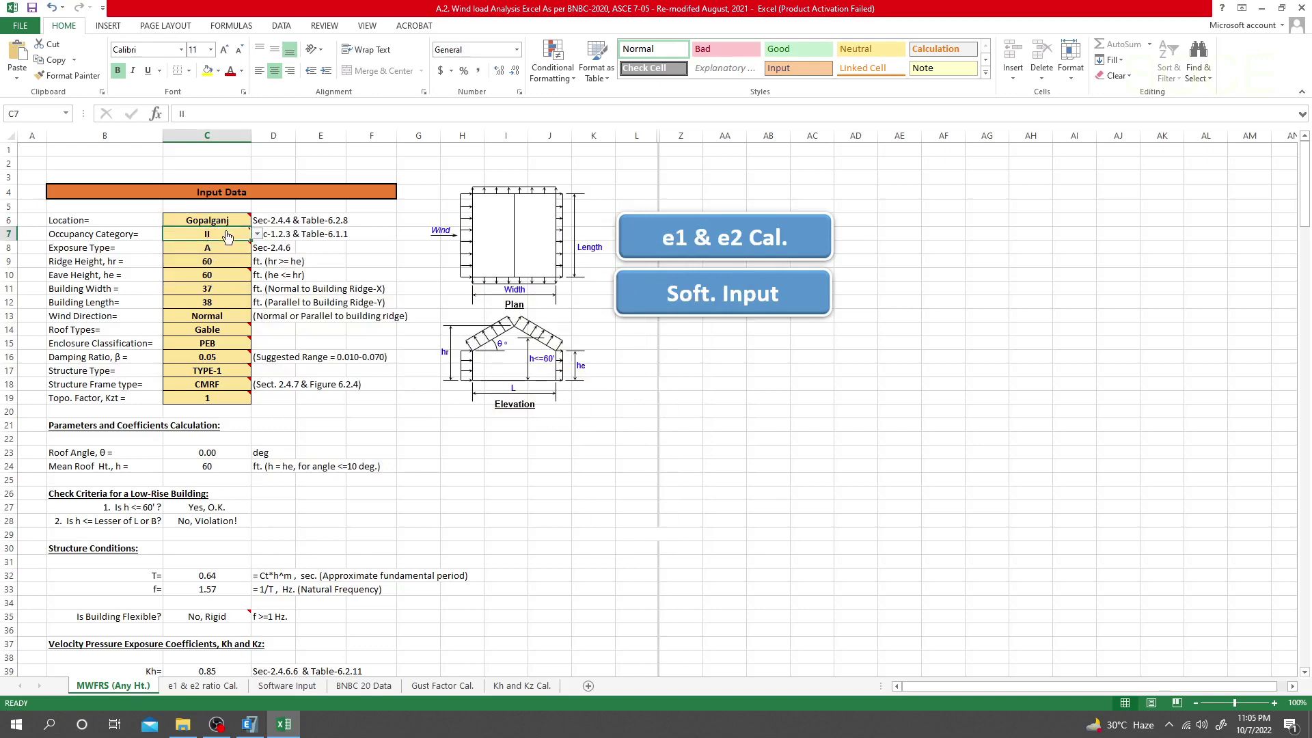
left_click(293, 342)
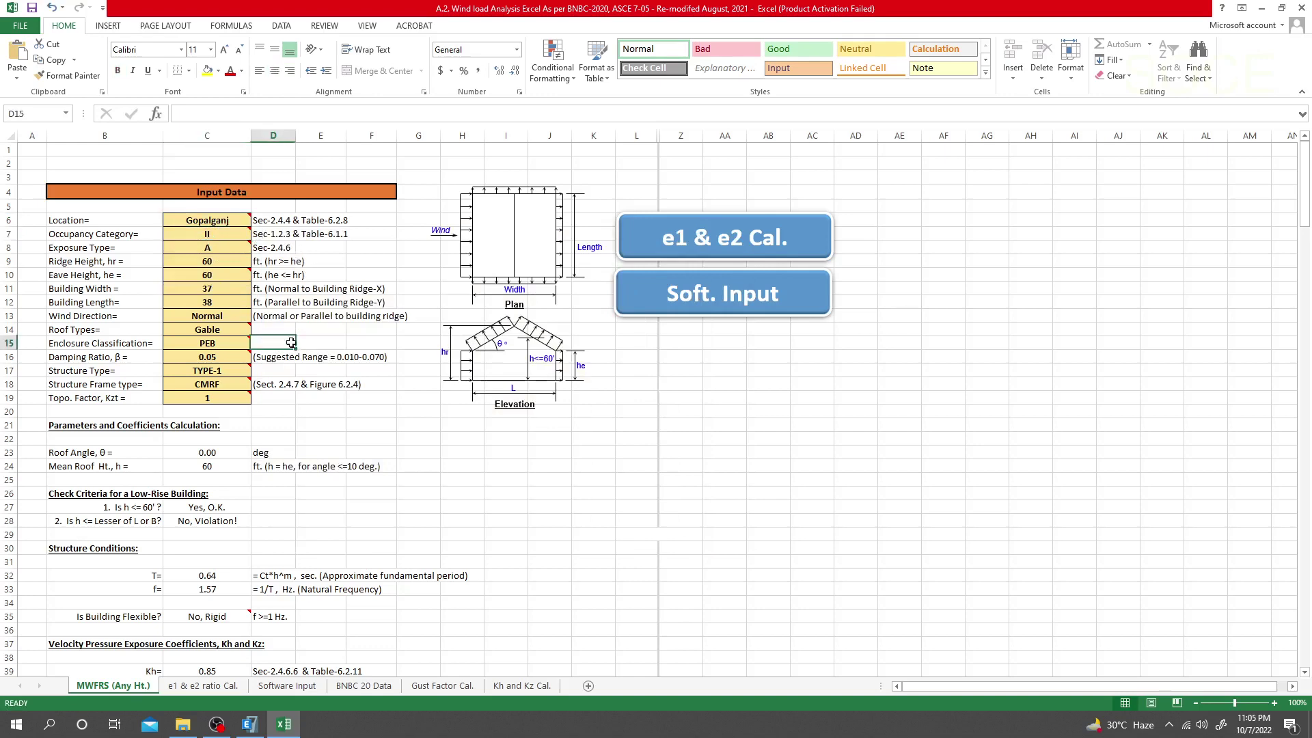
mouse_move(248, 229)
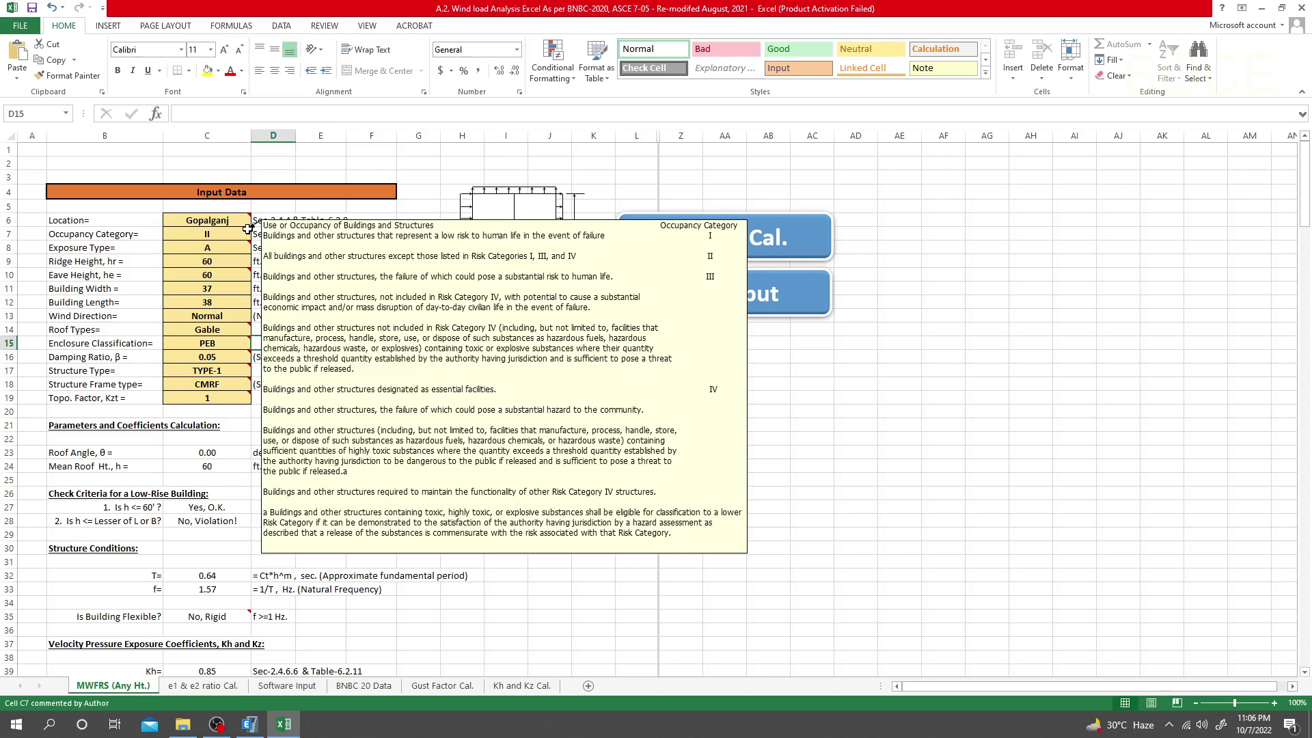
left_click(246, 233)
left_click(257, 234)
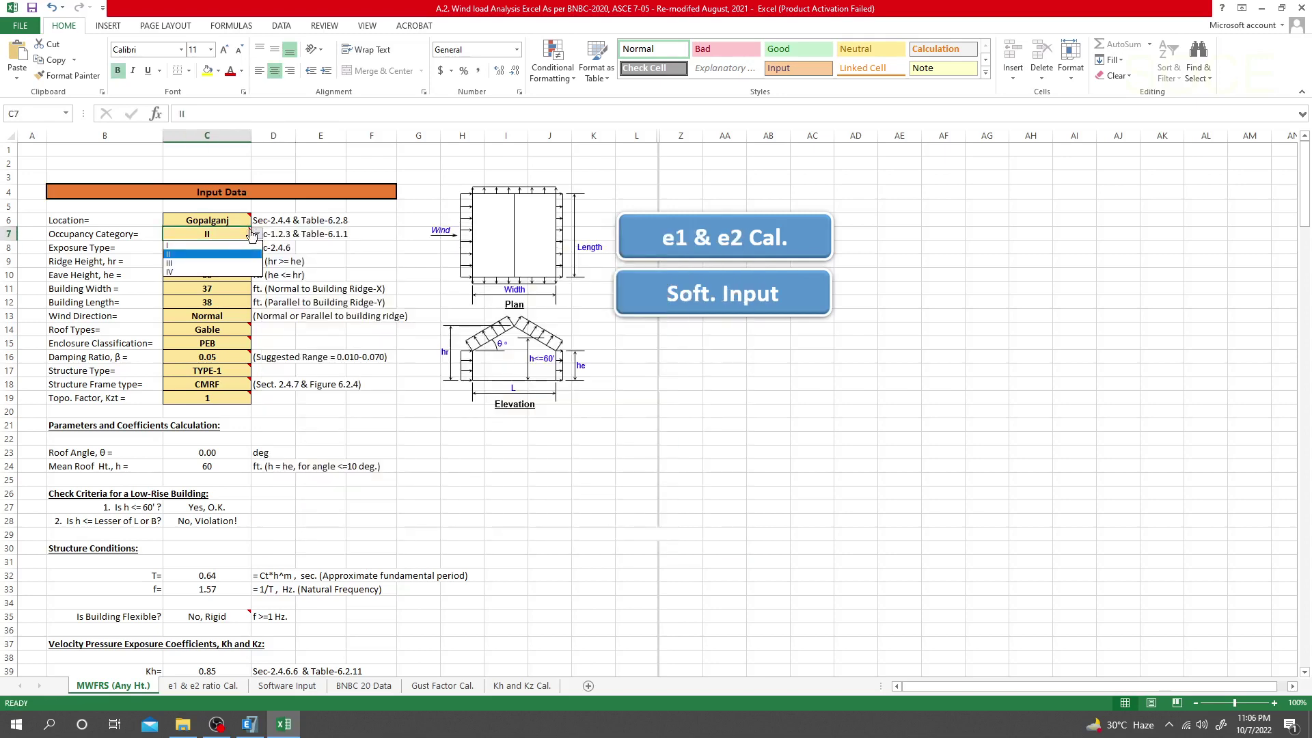
left_click(185, 252)
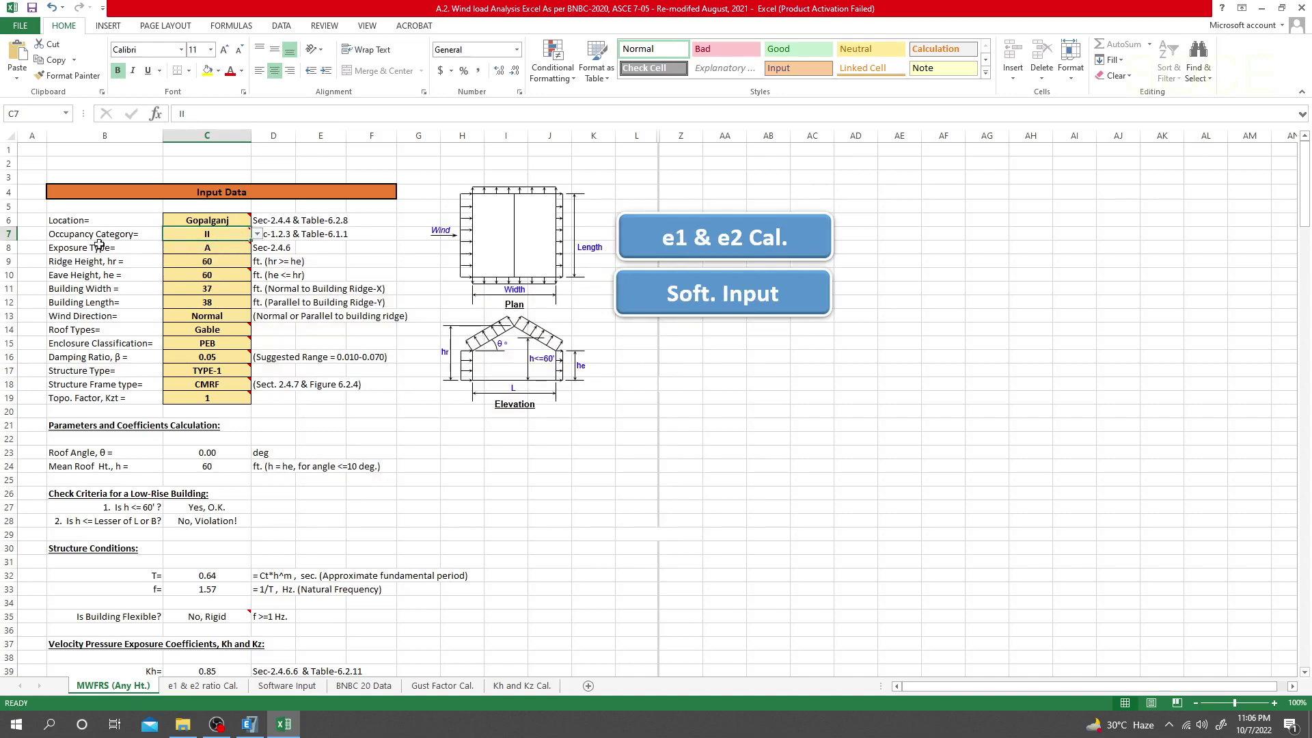
Read the surface roughness and exposure category definitions in the Exposure Type cell's note
left_click(210, 250)
left_click(222, 303)
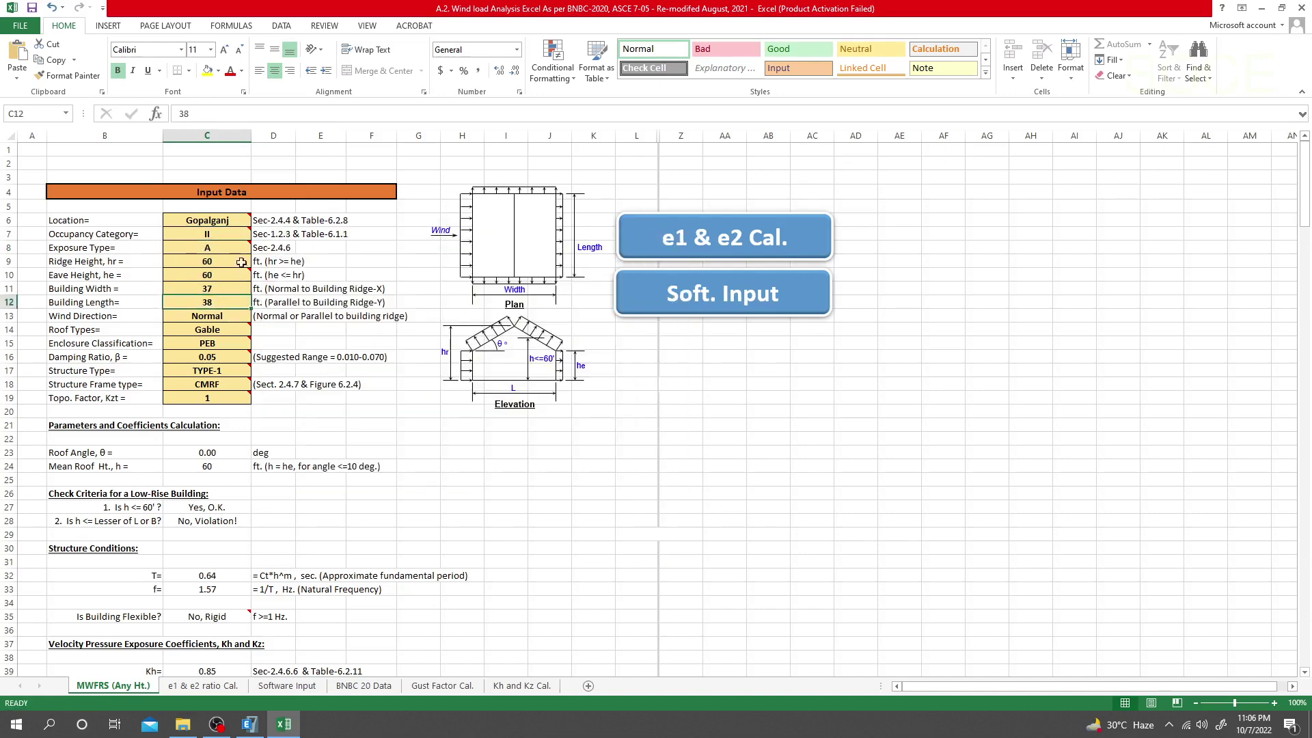
mouse_move(250, 245)
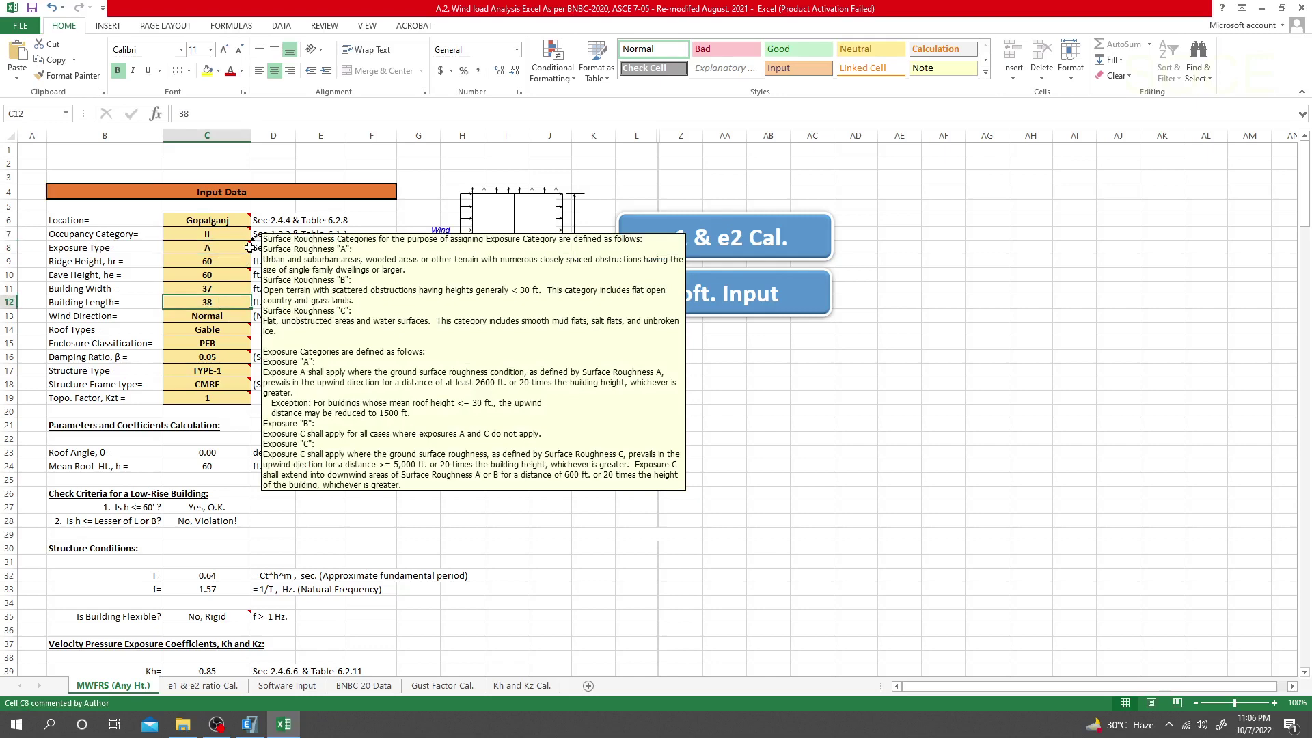
left_click(242, 247)
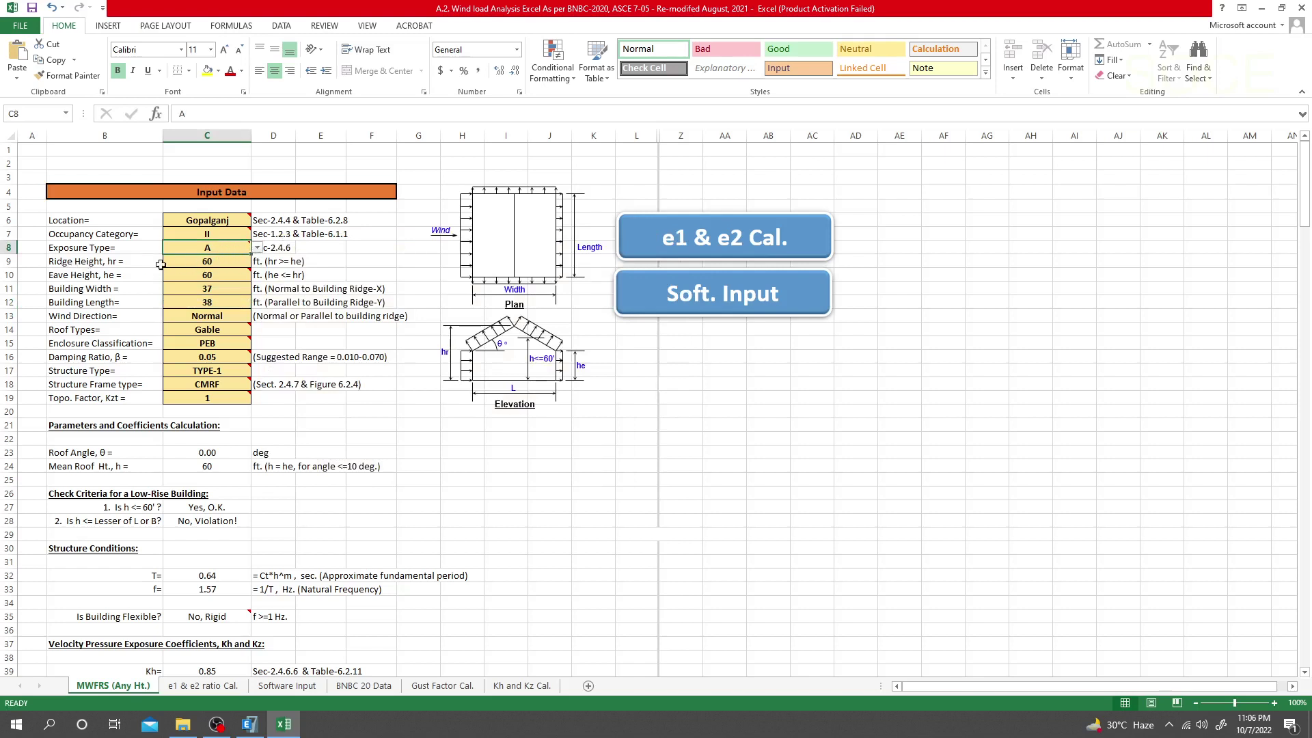
Set the ridge height to 114 ft
left_click(224, 265)
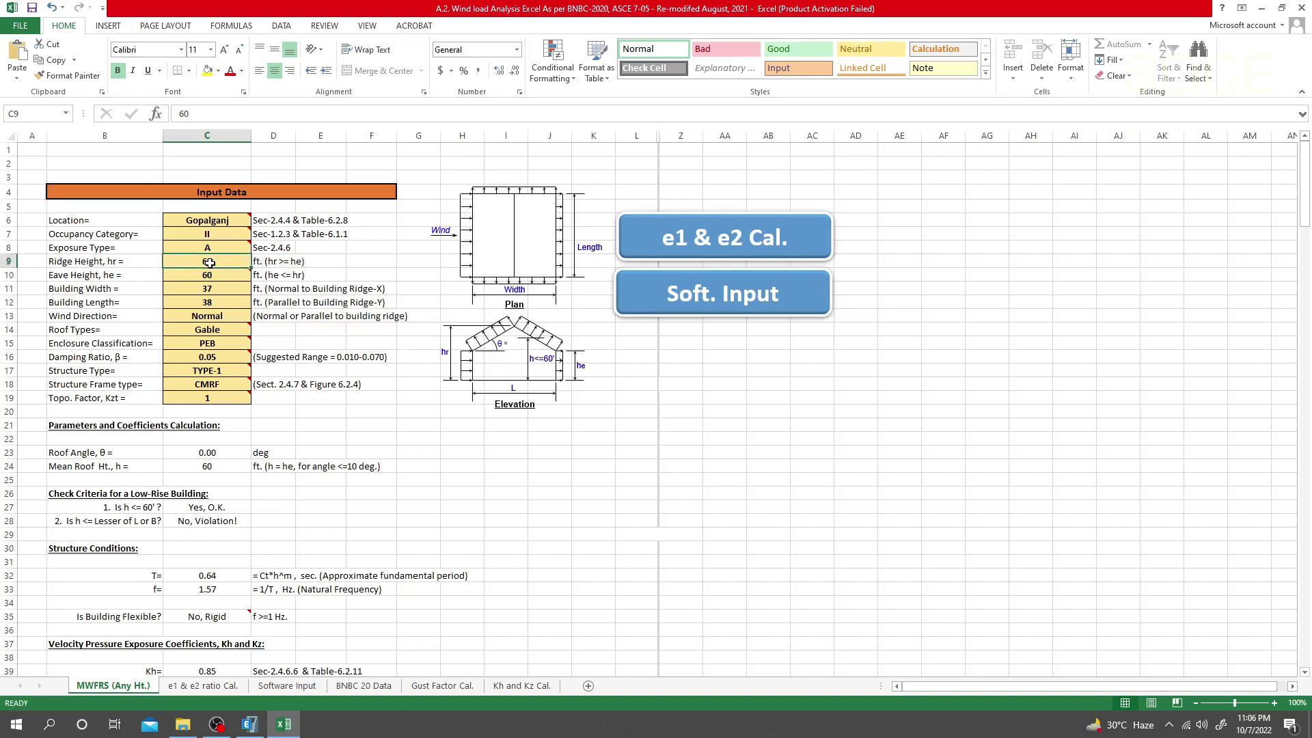
type("114")
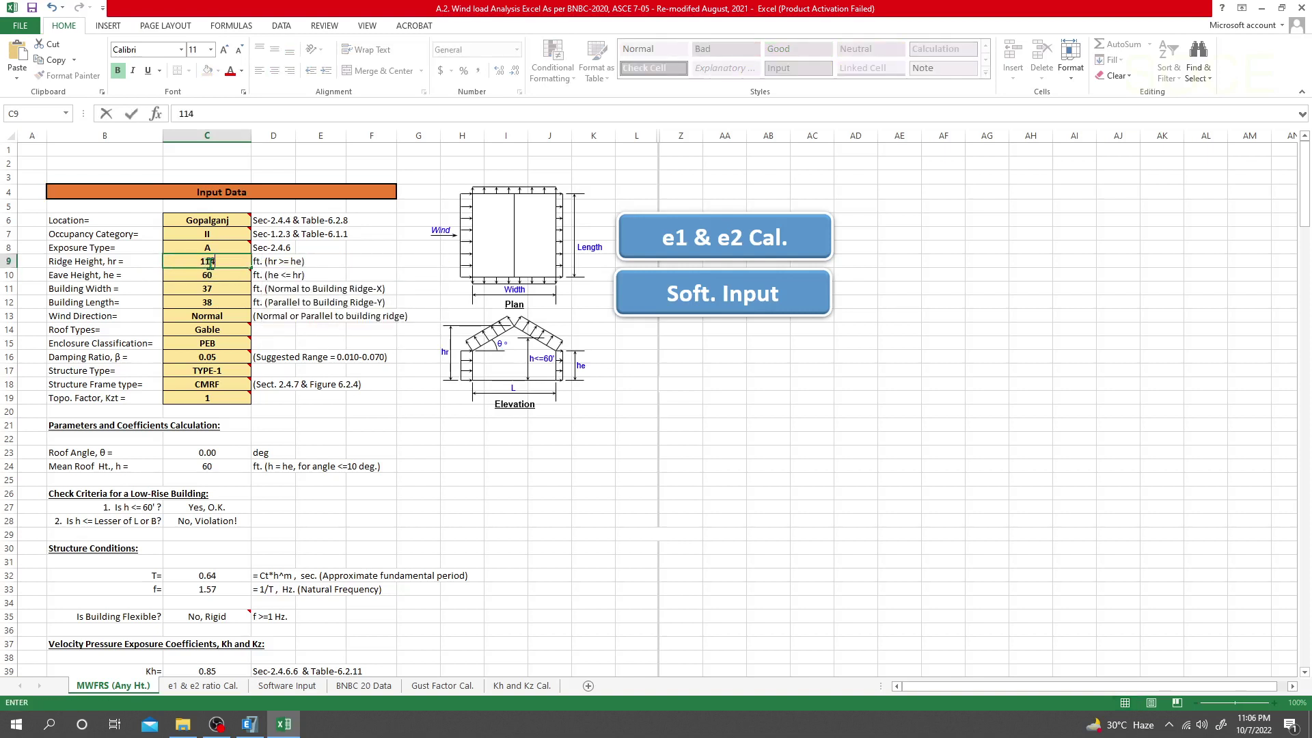
key("Return")
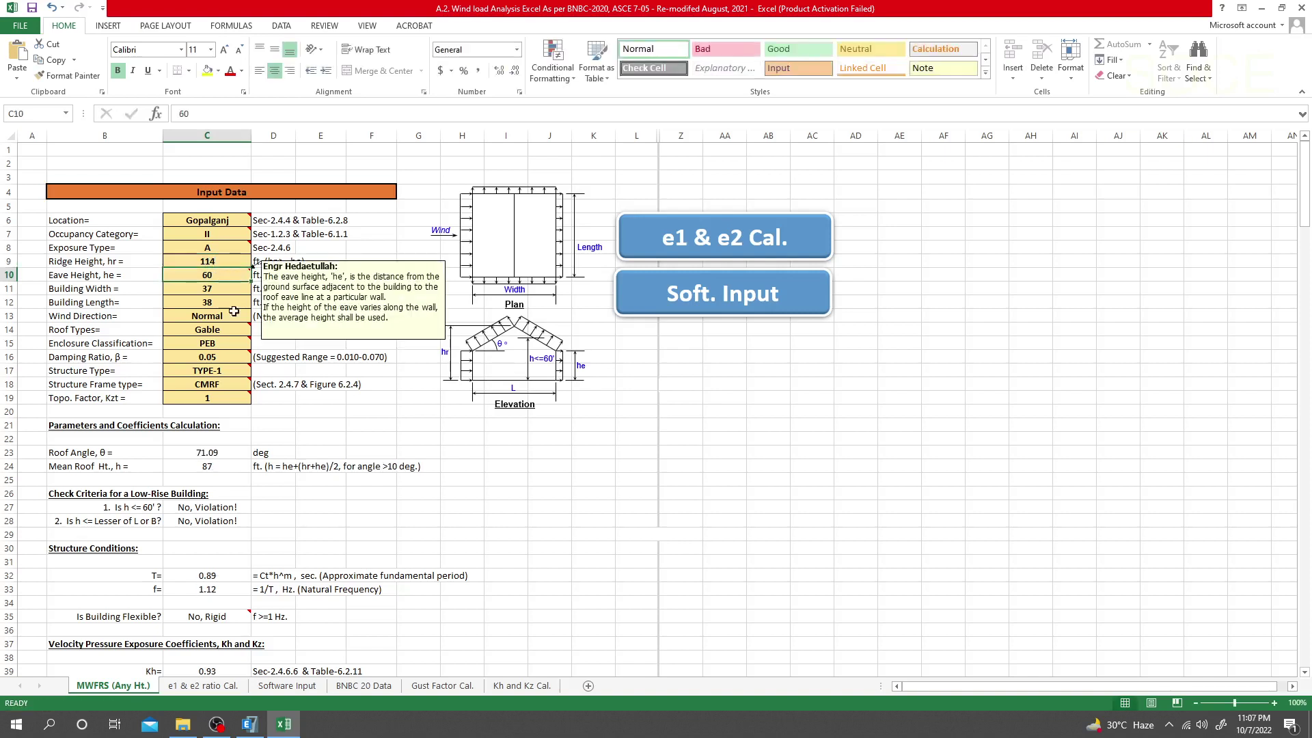
mouse_move(209, 276)
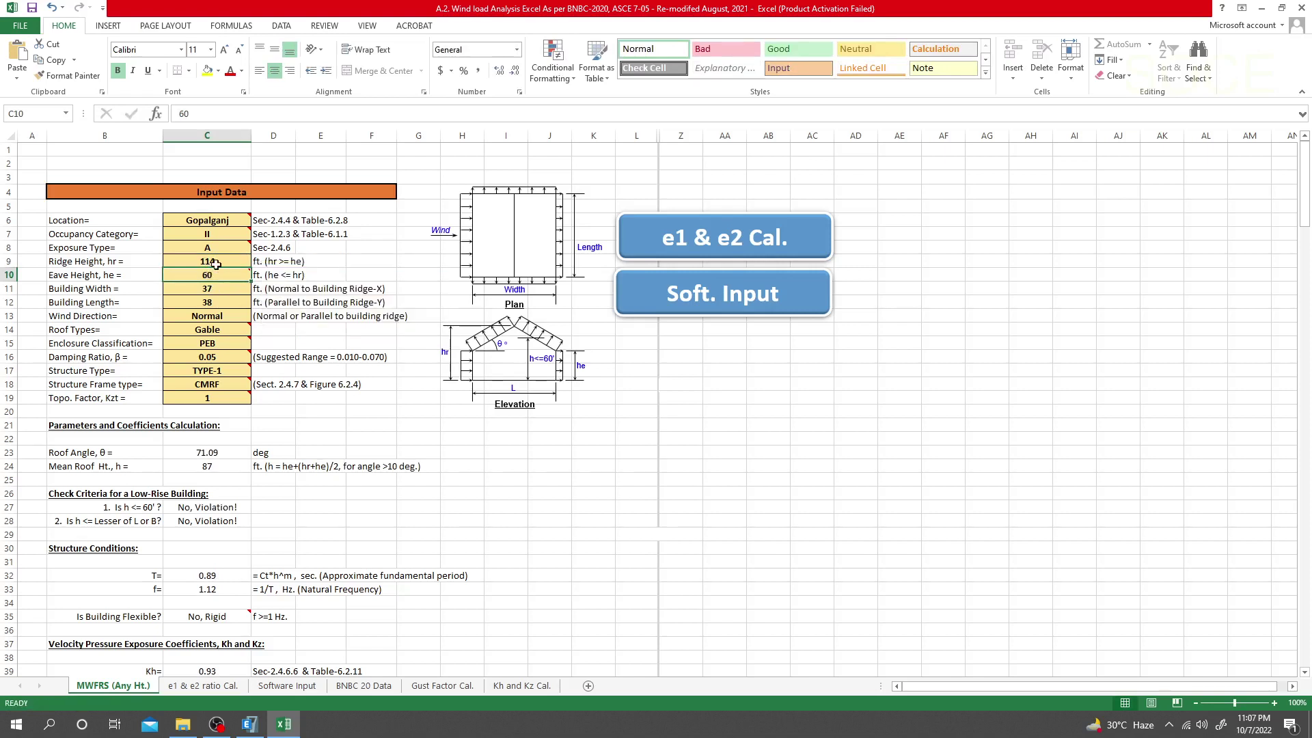
Set both the ridge height and the eave height to 106 ft
left_click(220, 265)
mouse_move(224, 276)
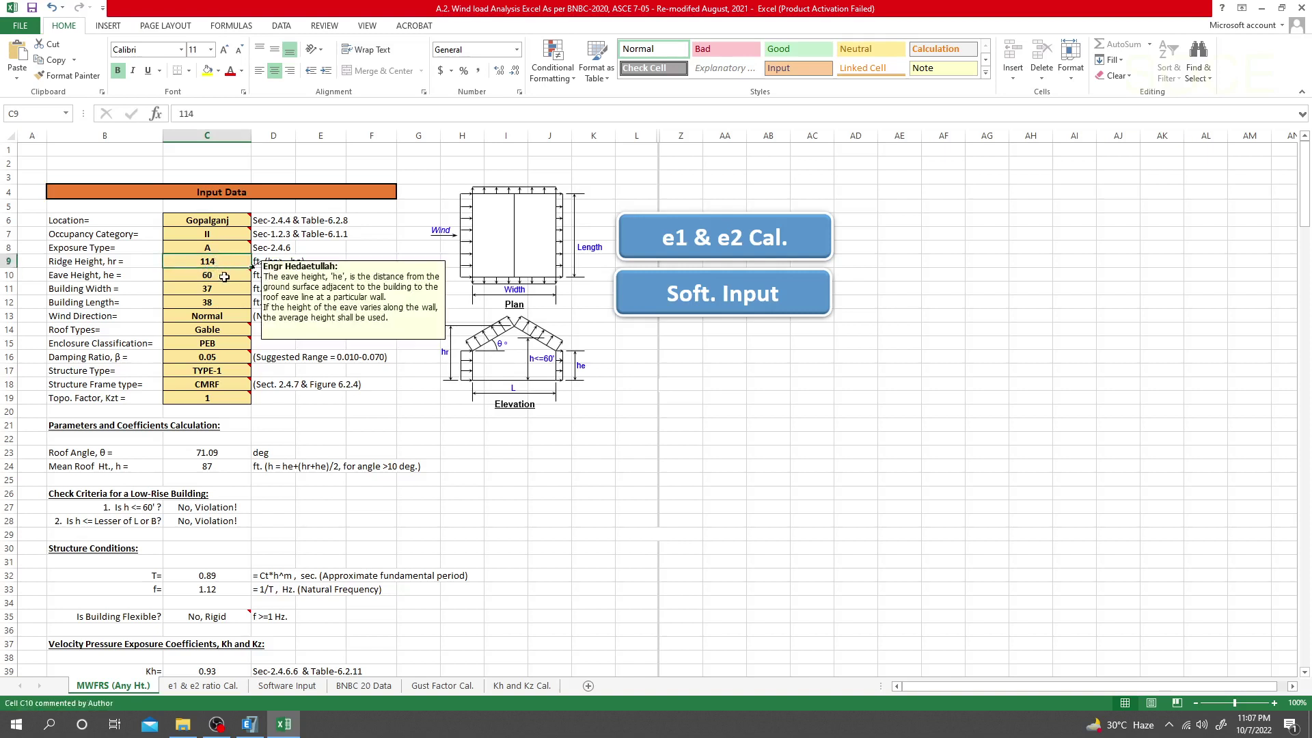
type("106")
key("Return")
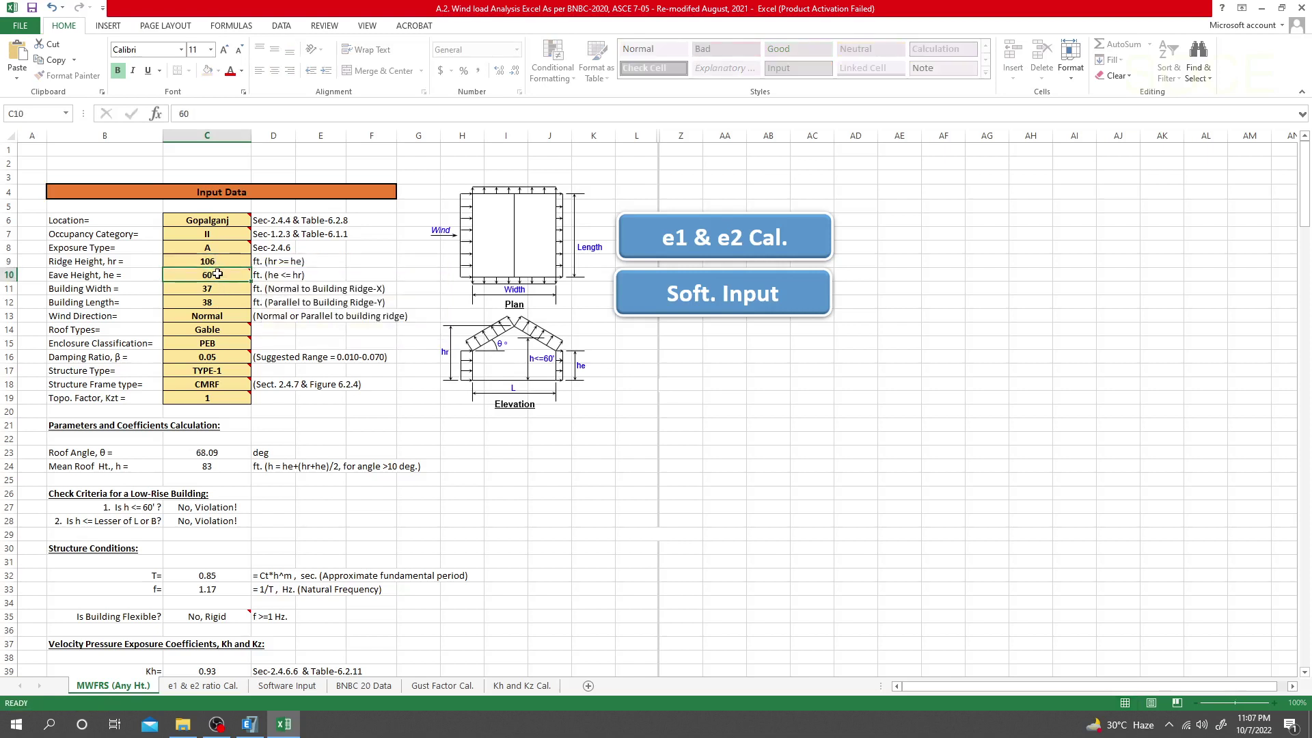
type("10")
key("Return")
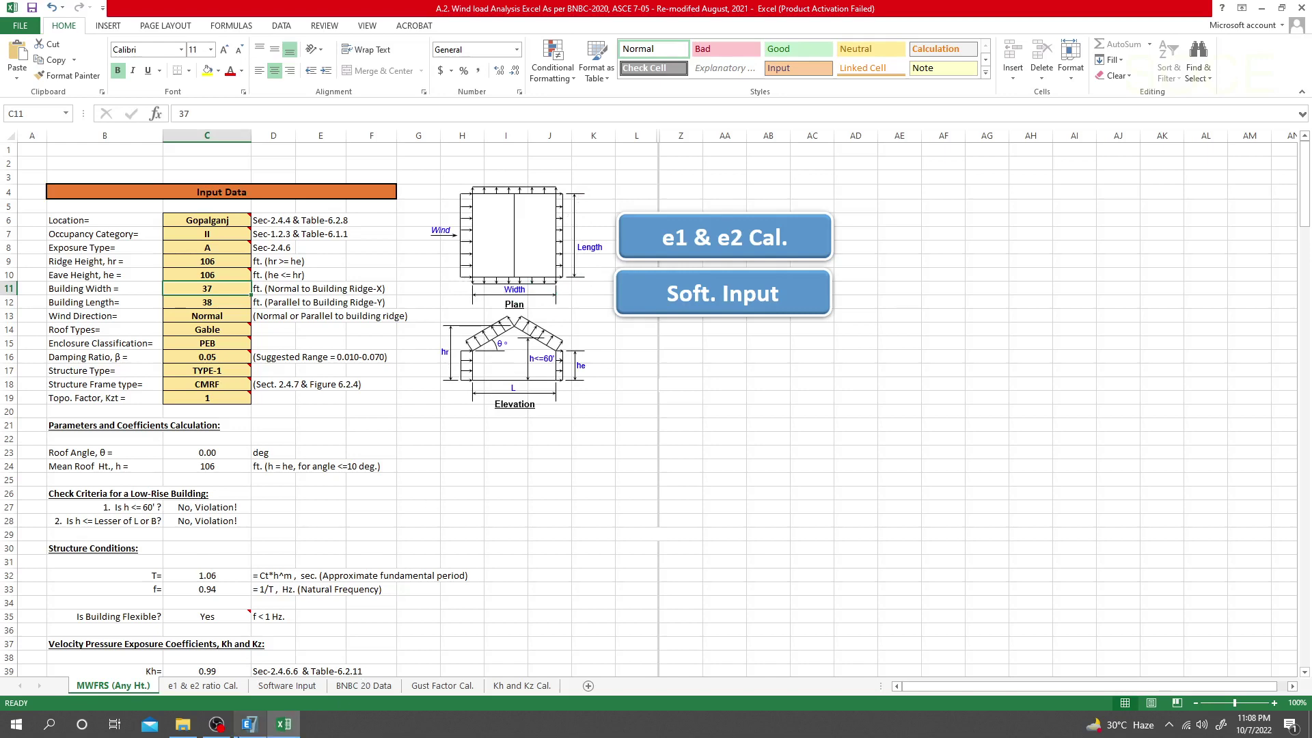
Switch to the ETABS 10-storey model, start the dimension line command and show the TR story plan in the second view
left_click(249, 724)
scroll(502, 491, "down", 2)
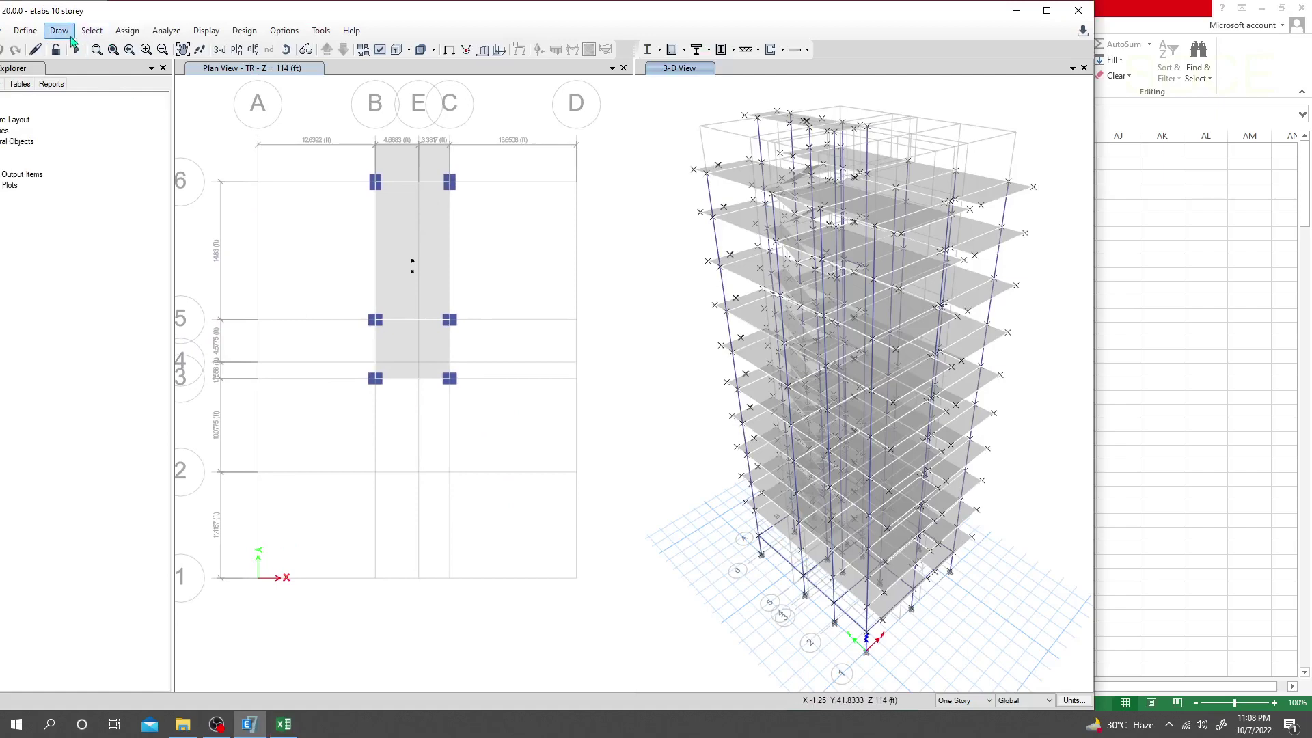
left_click(60, 31)
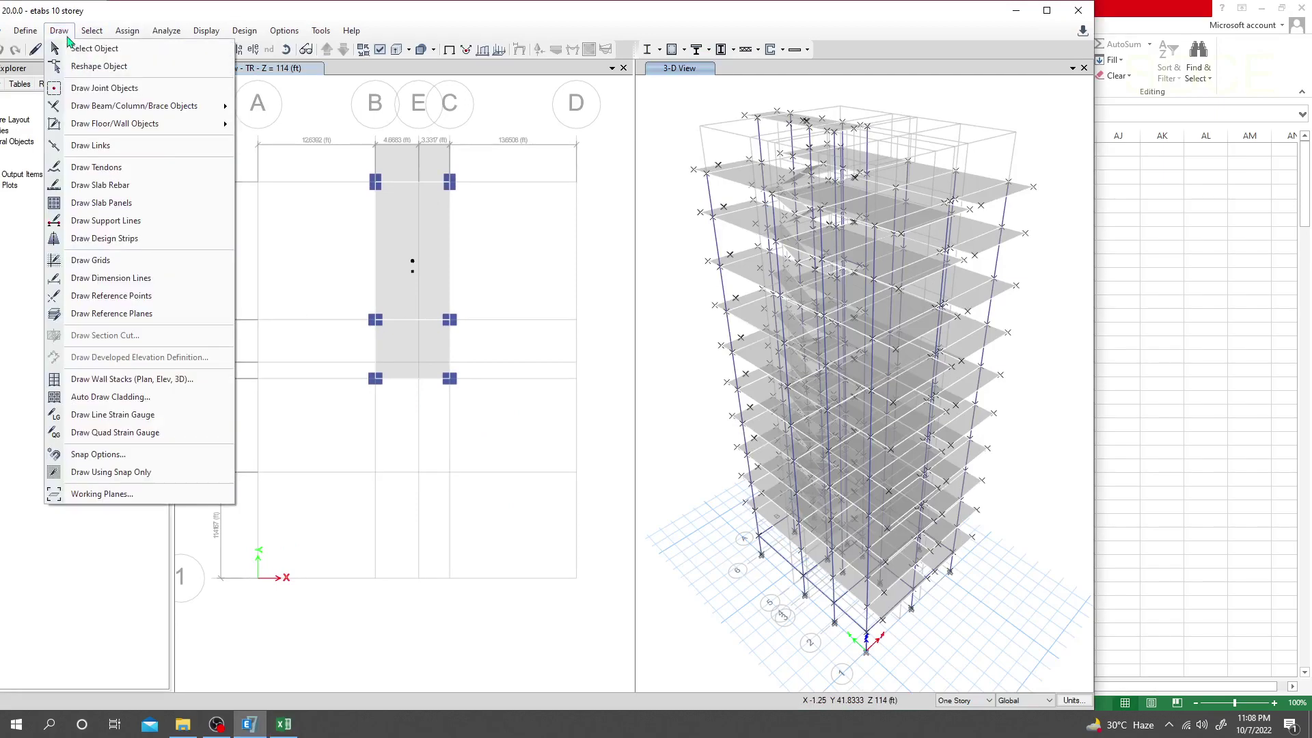
left_click(114, 281)
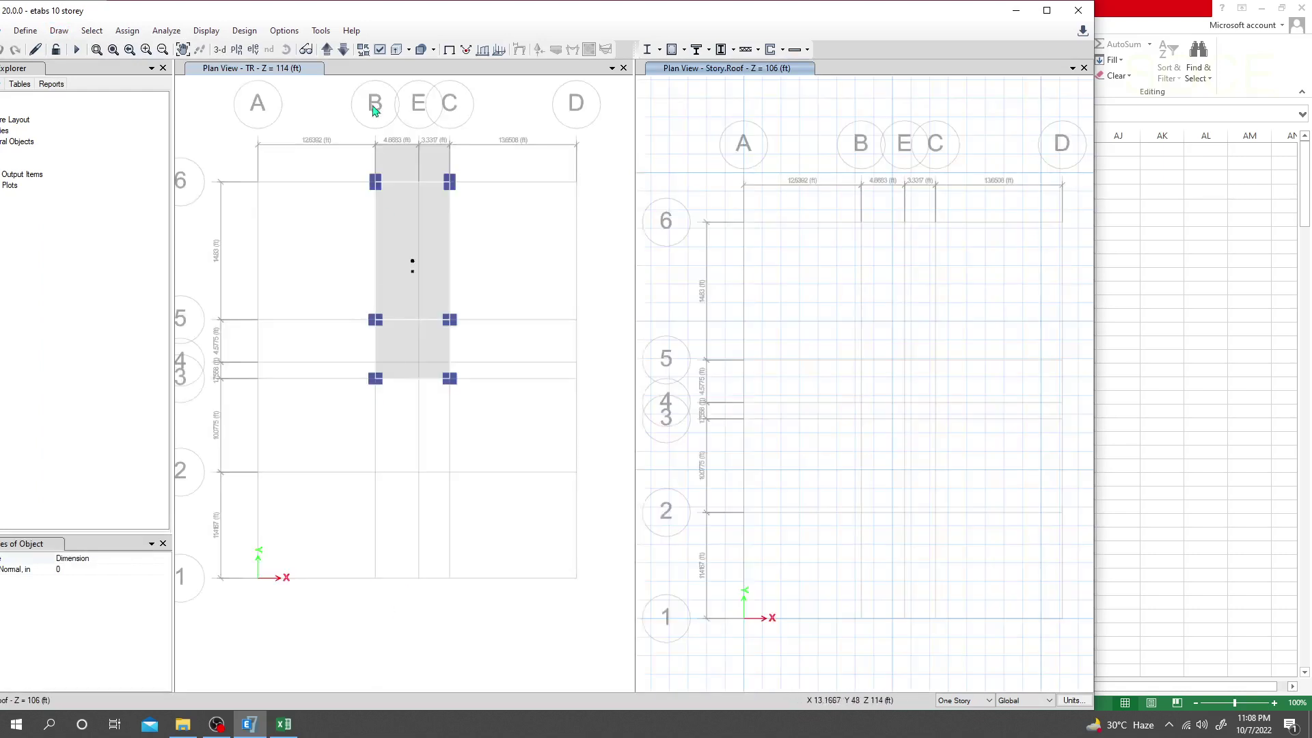
left_click(326, 50)
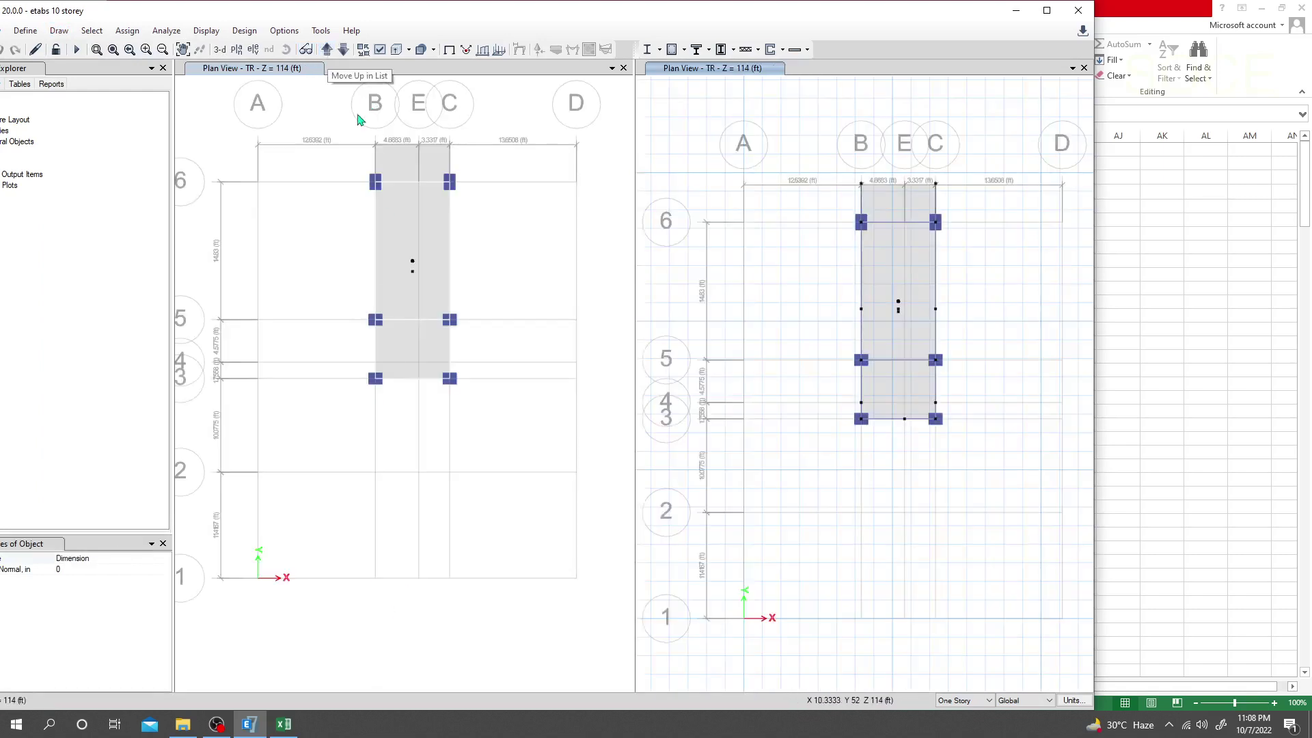
Change the first plan view to Story1 at Z = 18 ft
left_click(327, 50)
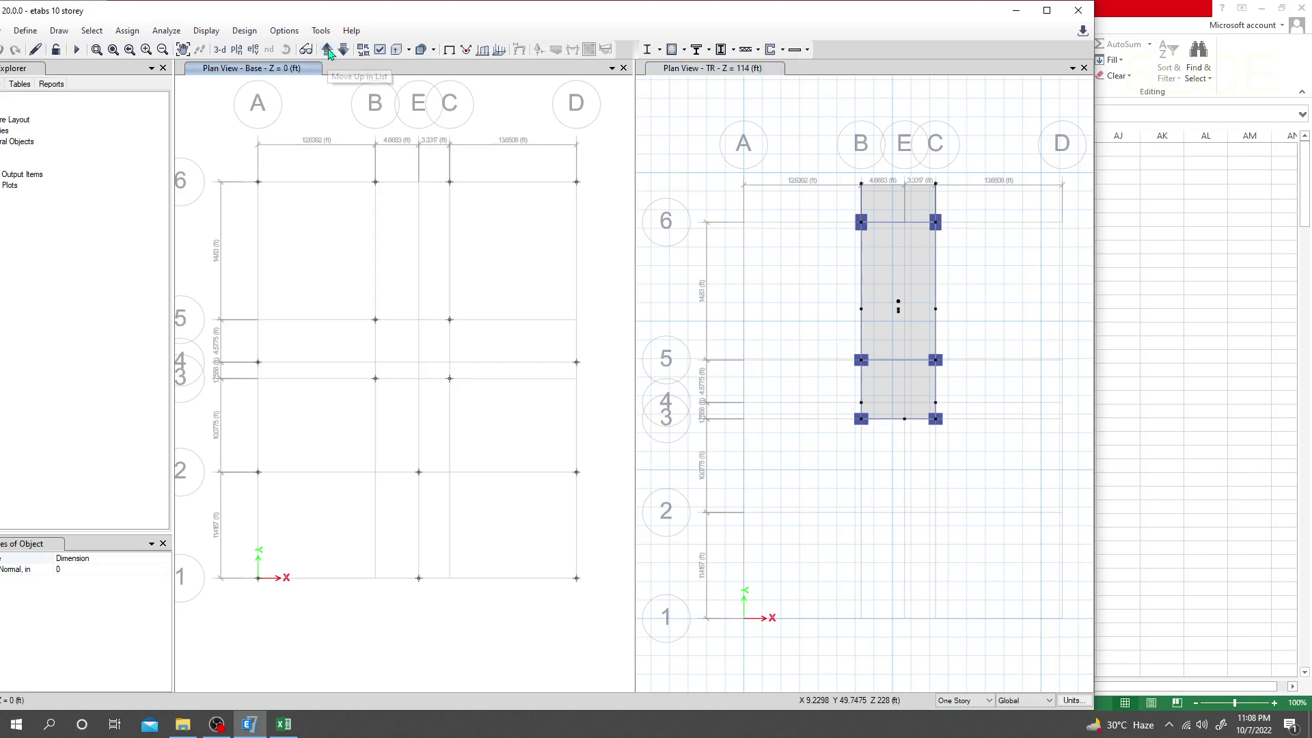
left_click(327, 51)
left_click(327, 51)
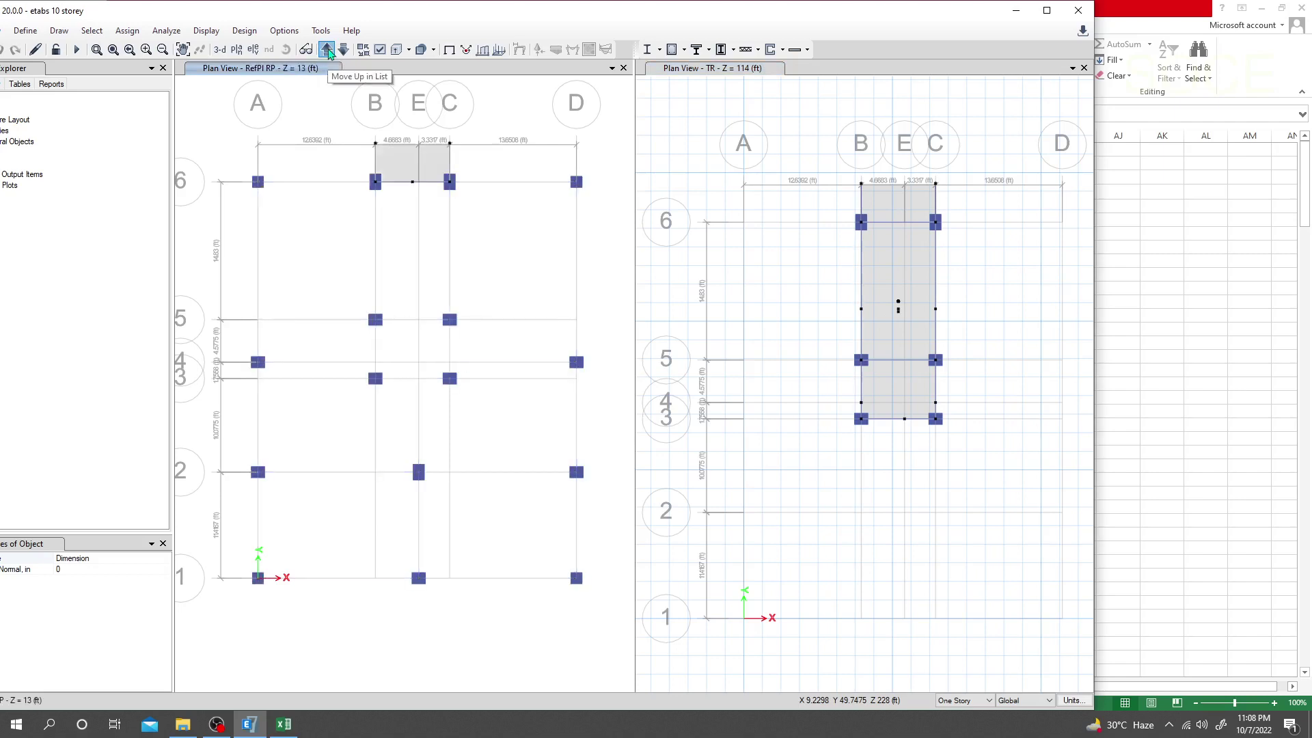
left_click(327, 50)
left_click(328, 51)
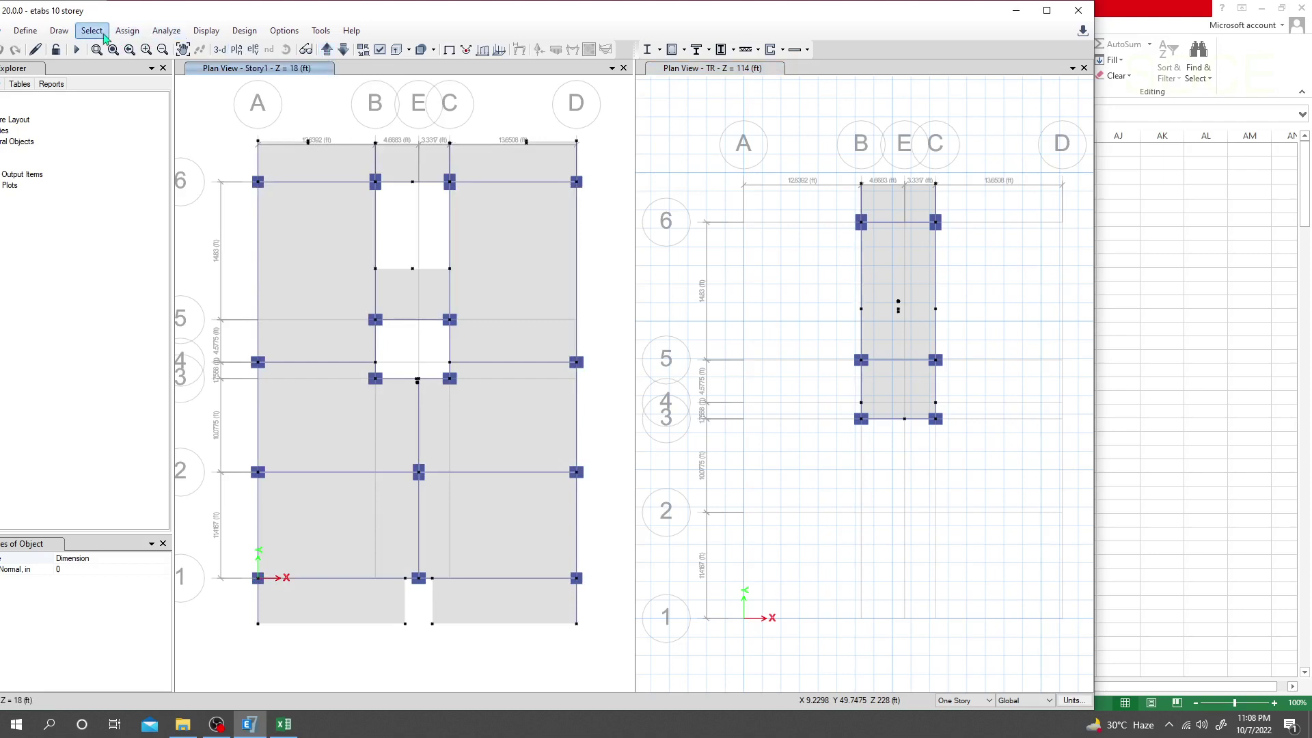
left_click(60, 31)
left_click(89, 282)
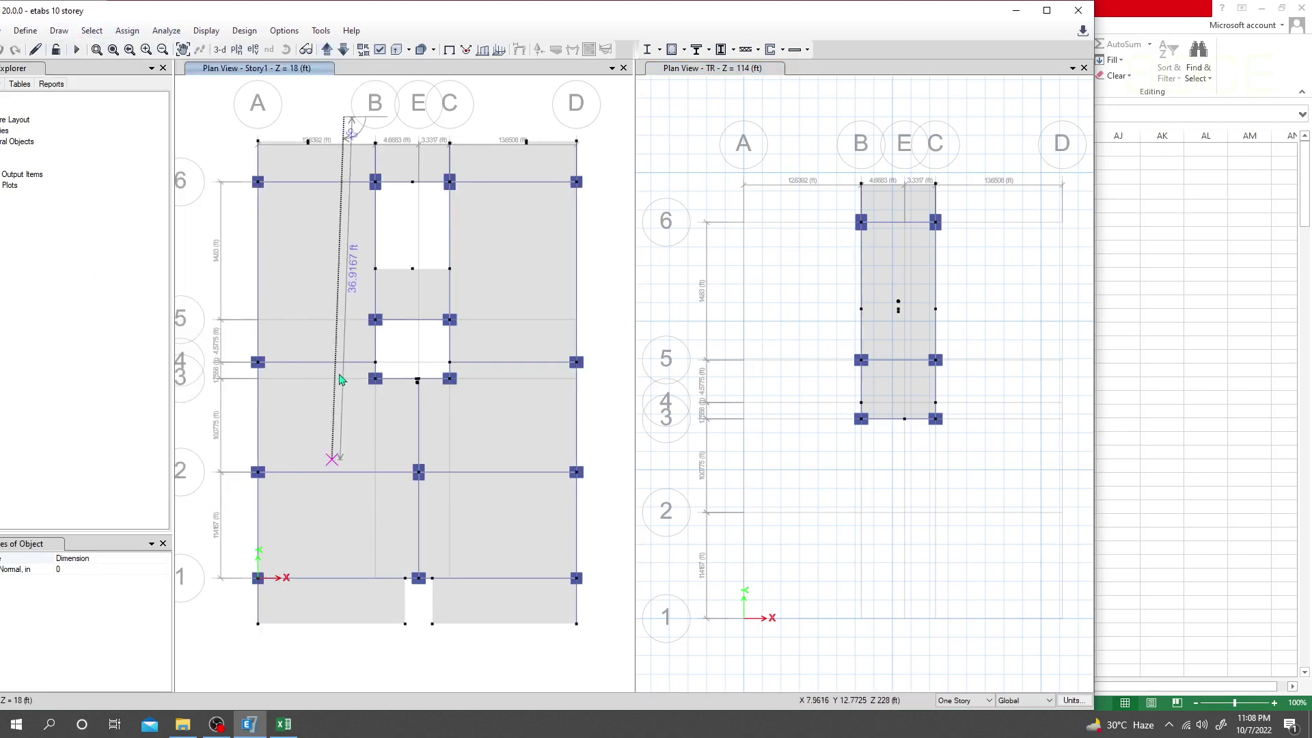
key("Escape")
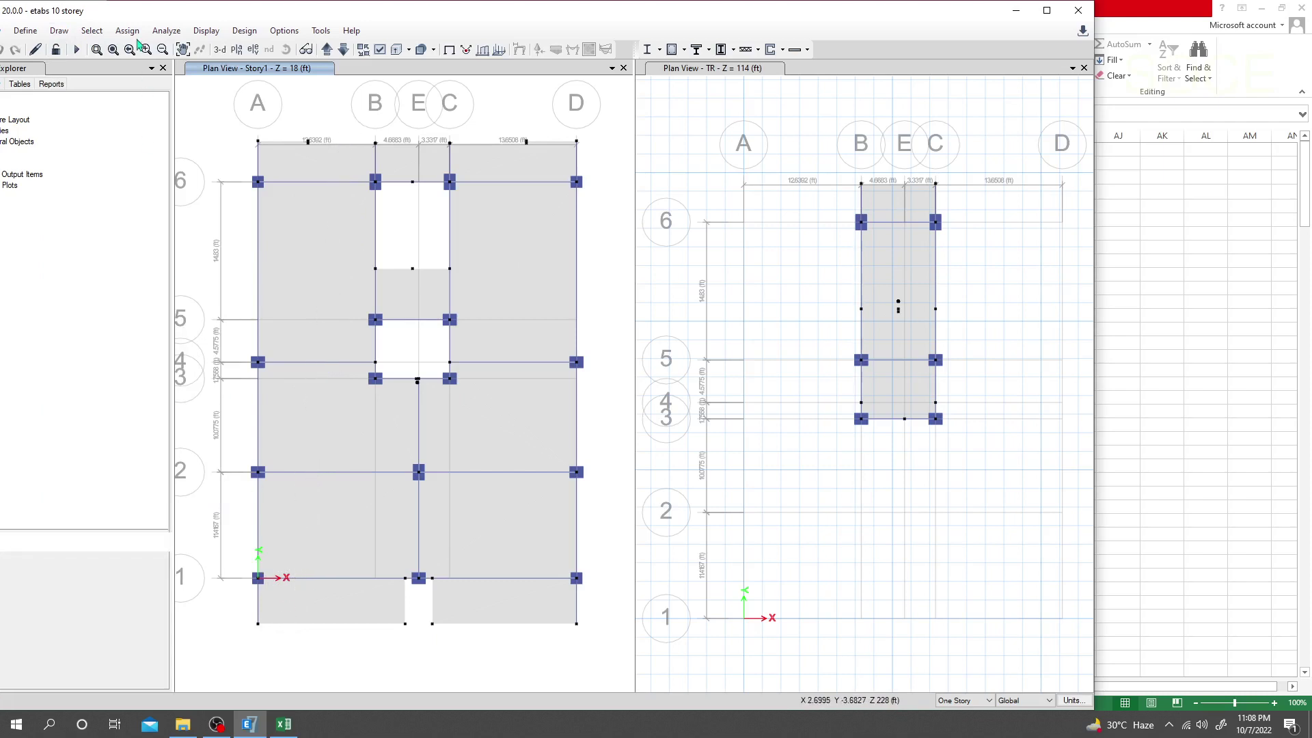
Measure the slab's full length along grid A and its width from grid A to grid D on the Story1 plan with dimension lines
left_click(60, 32)
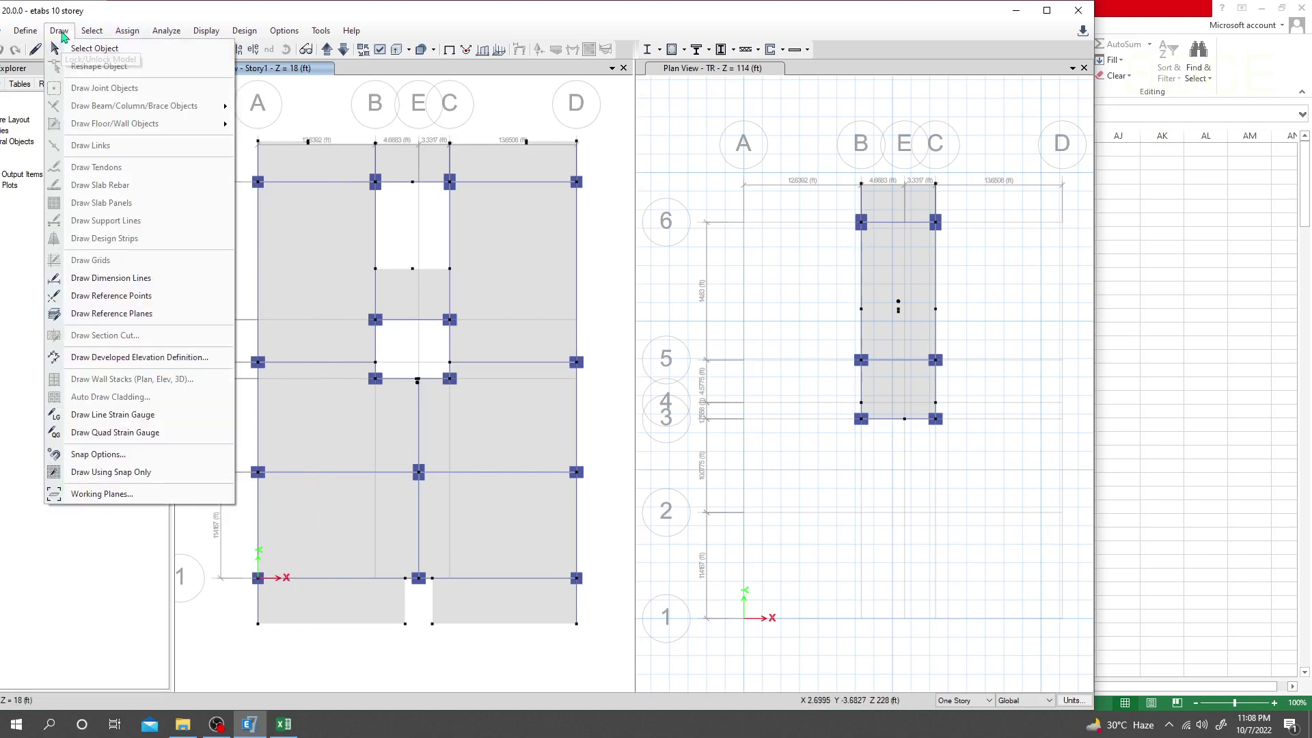
left_click(60, 32)
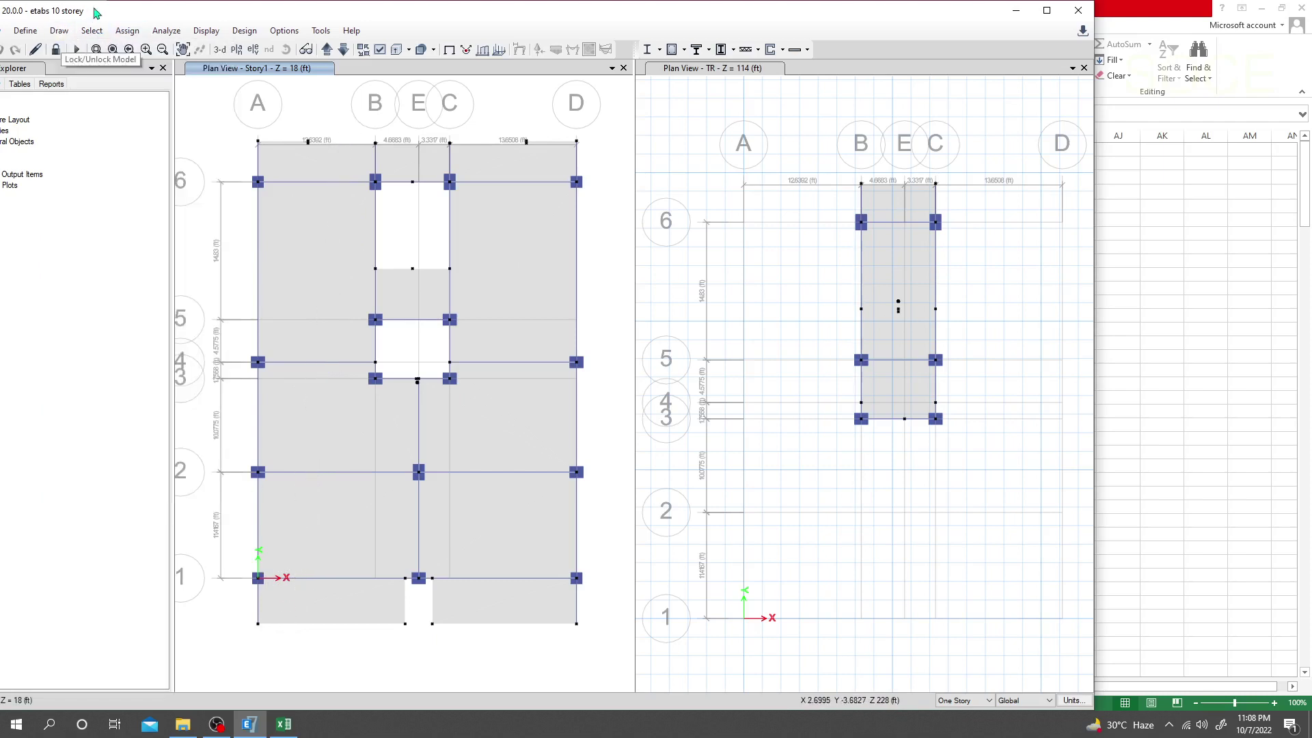
left_click(59, 31)
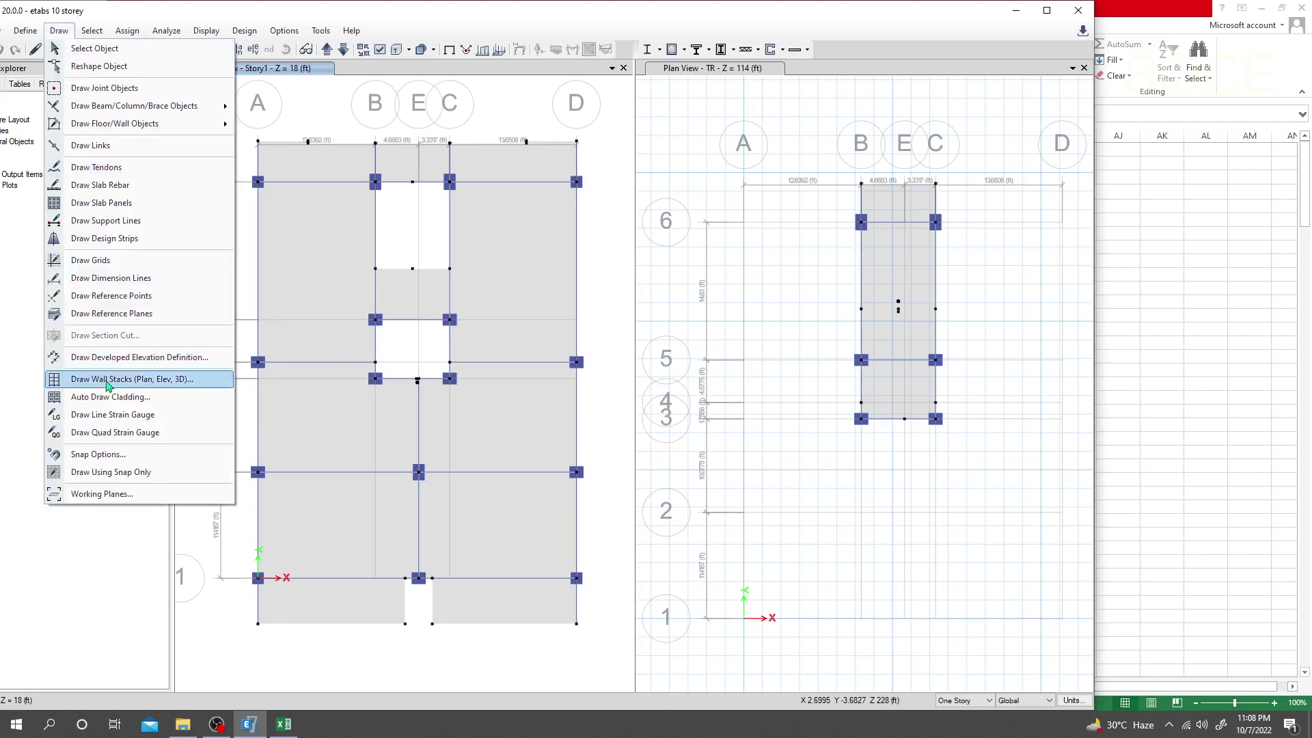
left_click(107, 278)
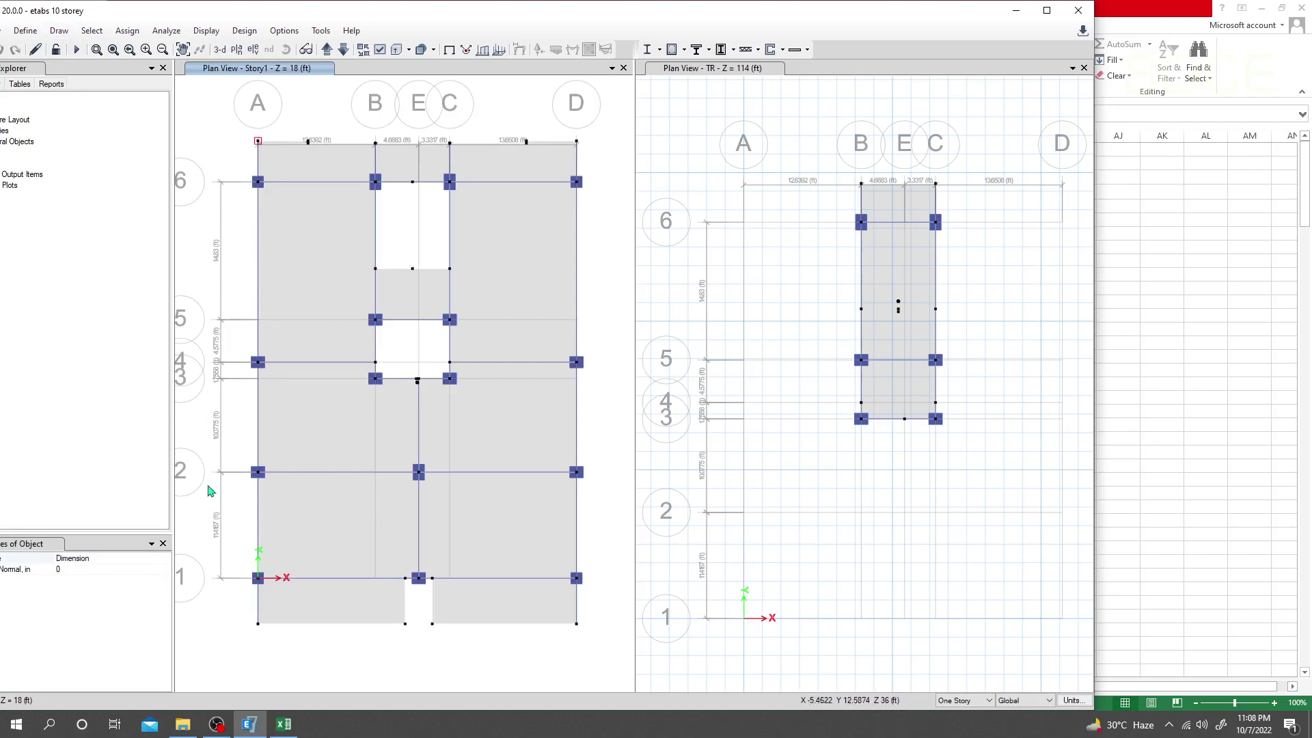
left_click(224, 528)
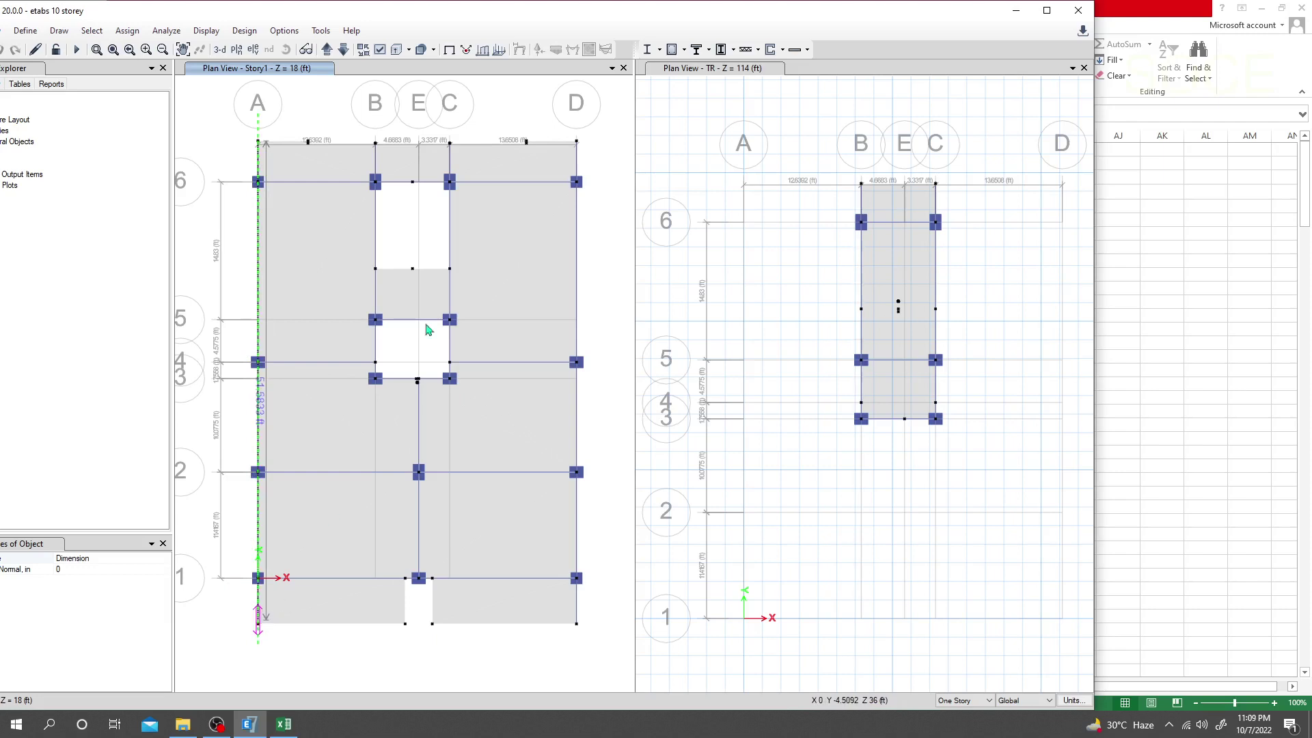
left_click(577, 144)
Switch to the Excel wind load spreadsheet and set the building width to 34.5 ft, rechecking the dimension in the ETABS model
left_click(283, 725)
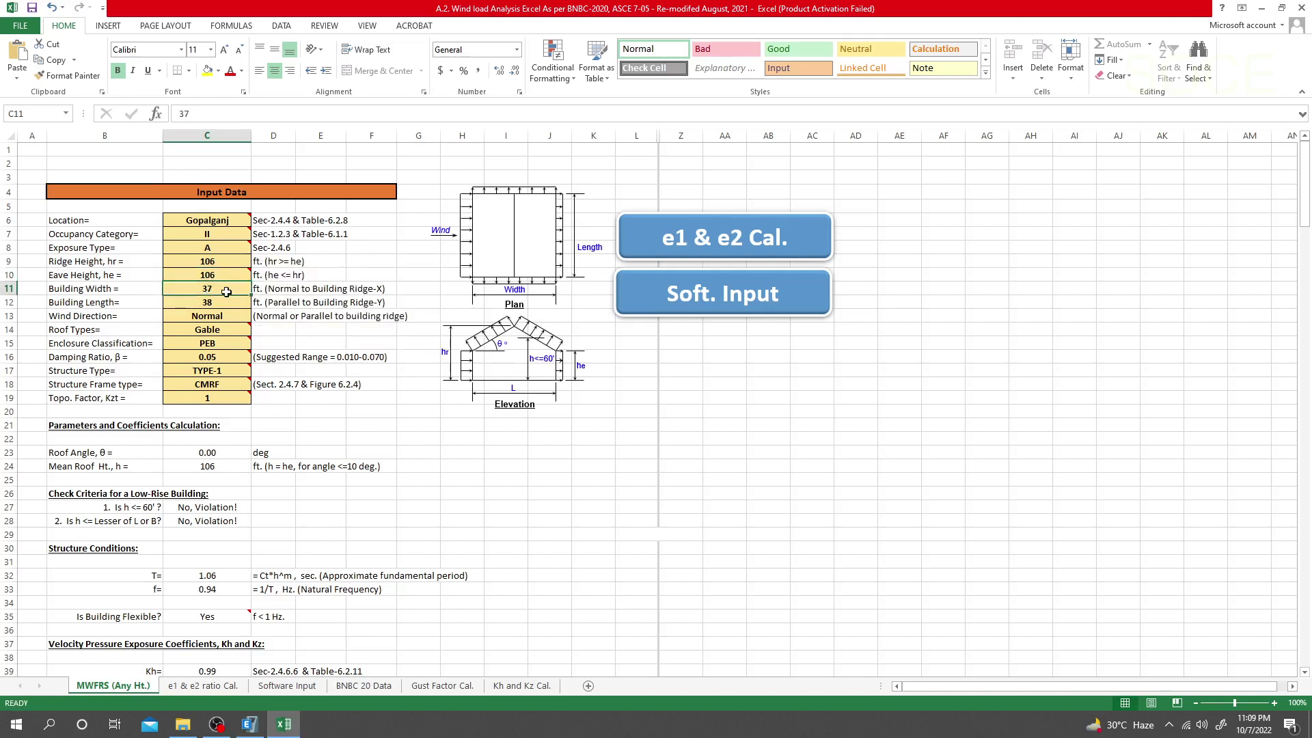
type("32")
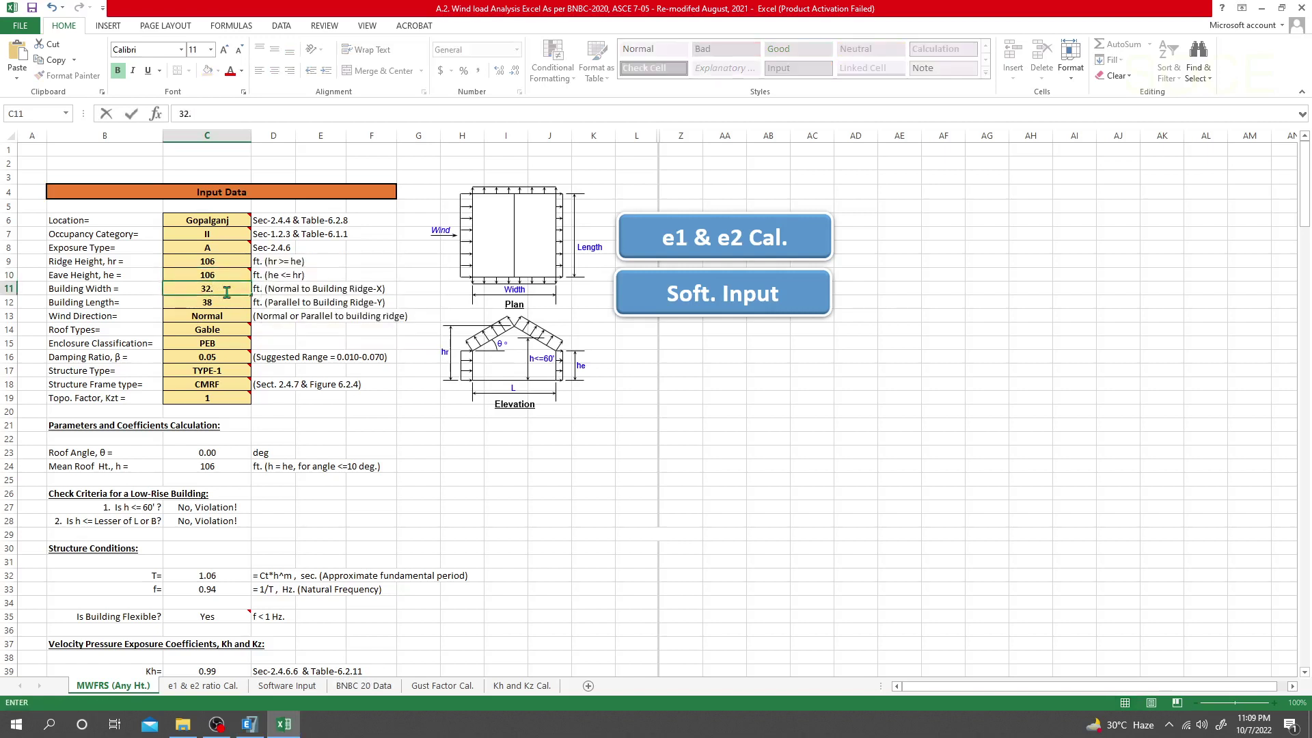
type(".")
left_click(250, 723)
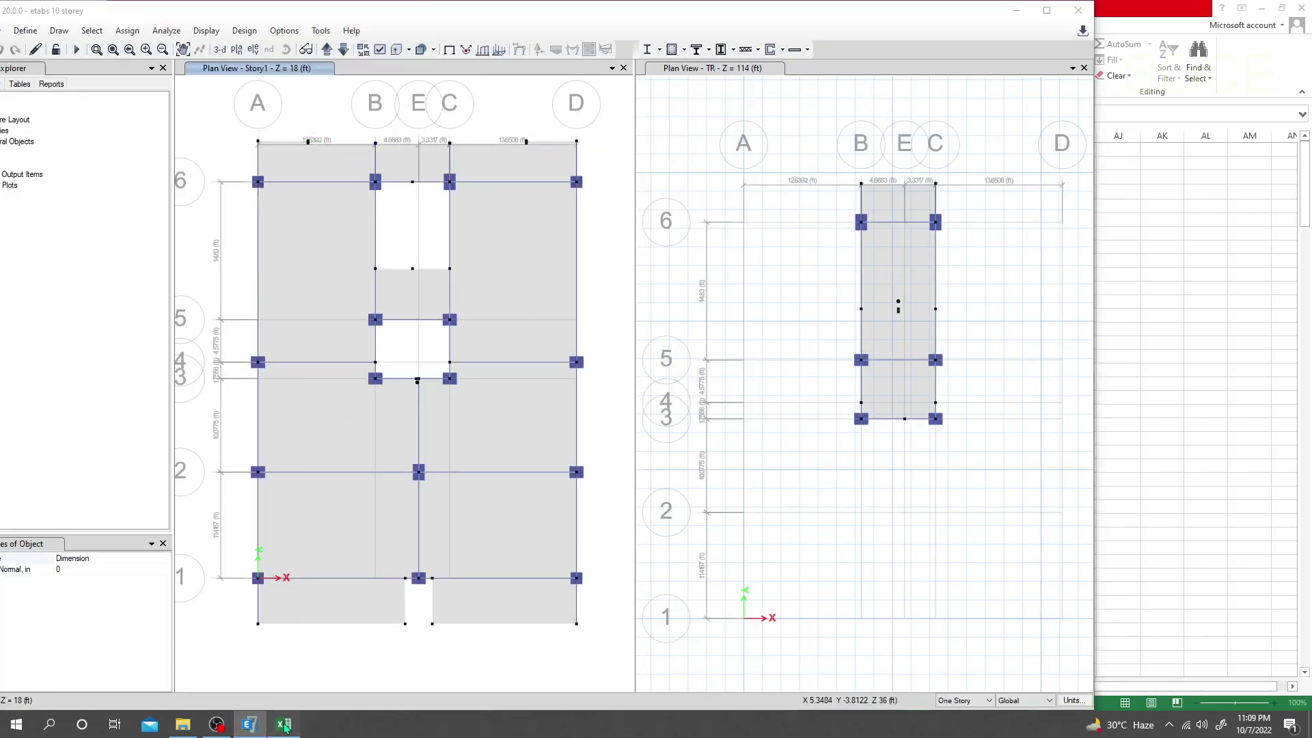
key("alt+Tab")
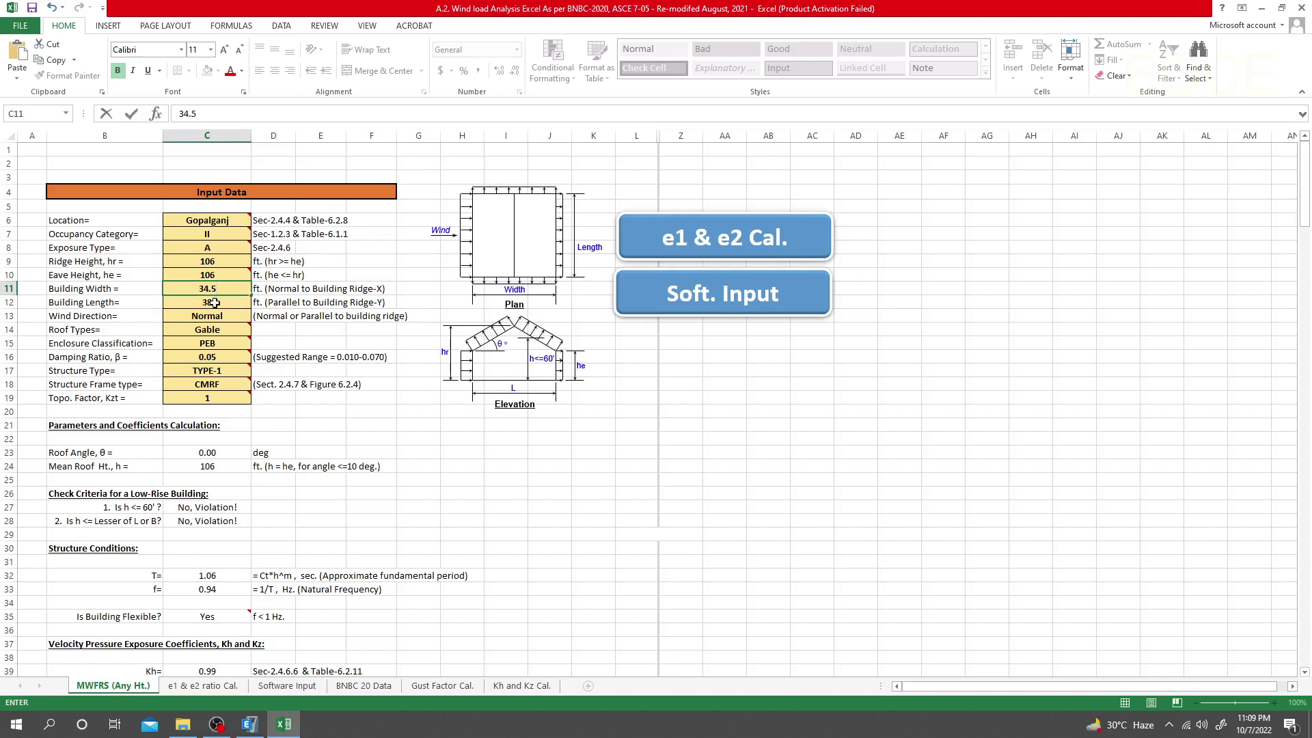
key("Return")
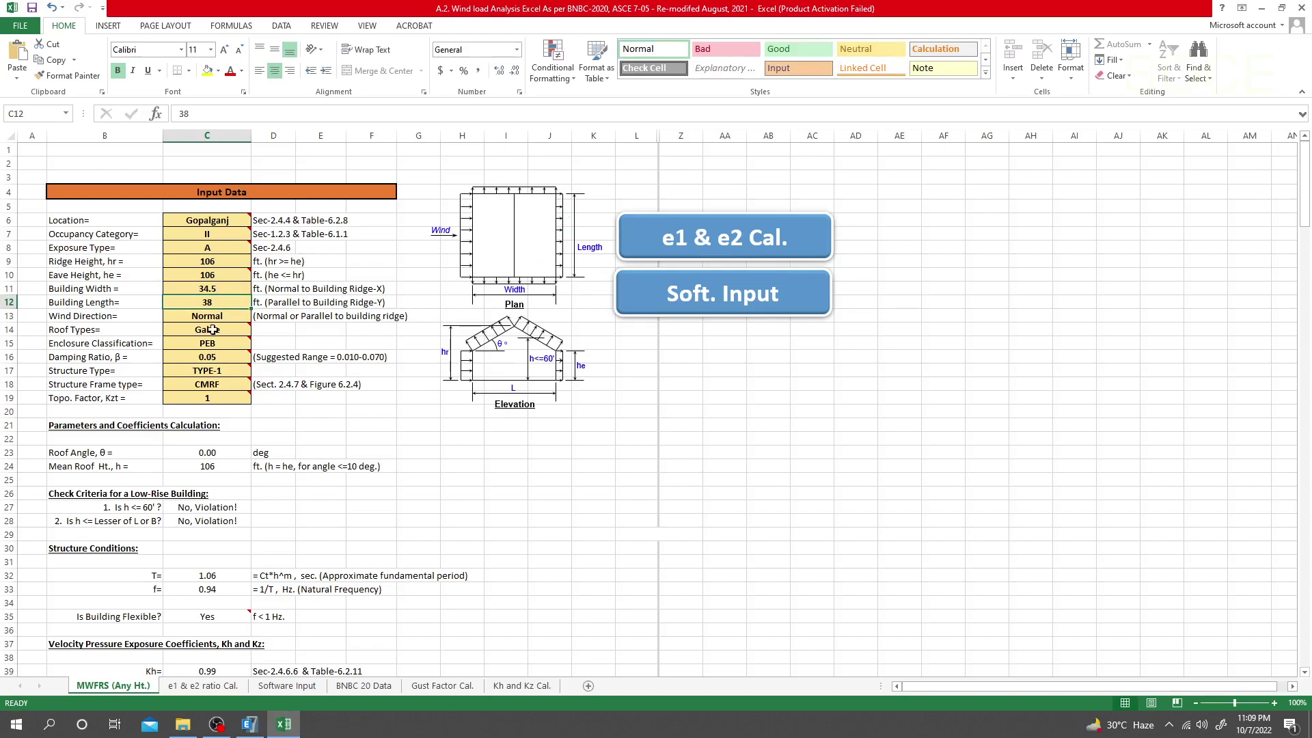
Recheck the slab length along grid A in ETABS and set the building length to 51.5 ft in the Excel spreadsheet
left_click(217, 725)
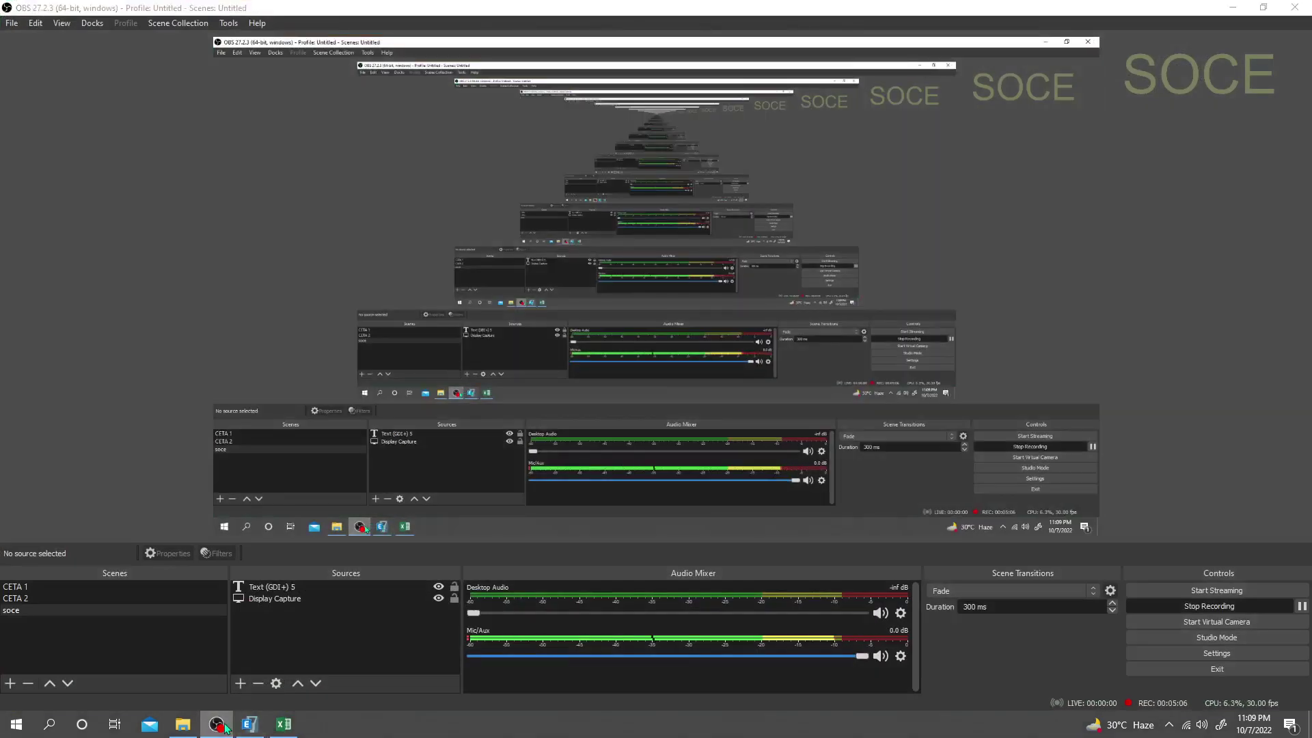
left_click(217, 725)
left_click(249, 724)
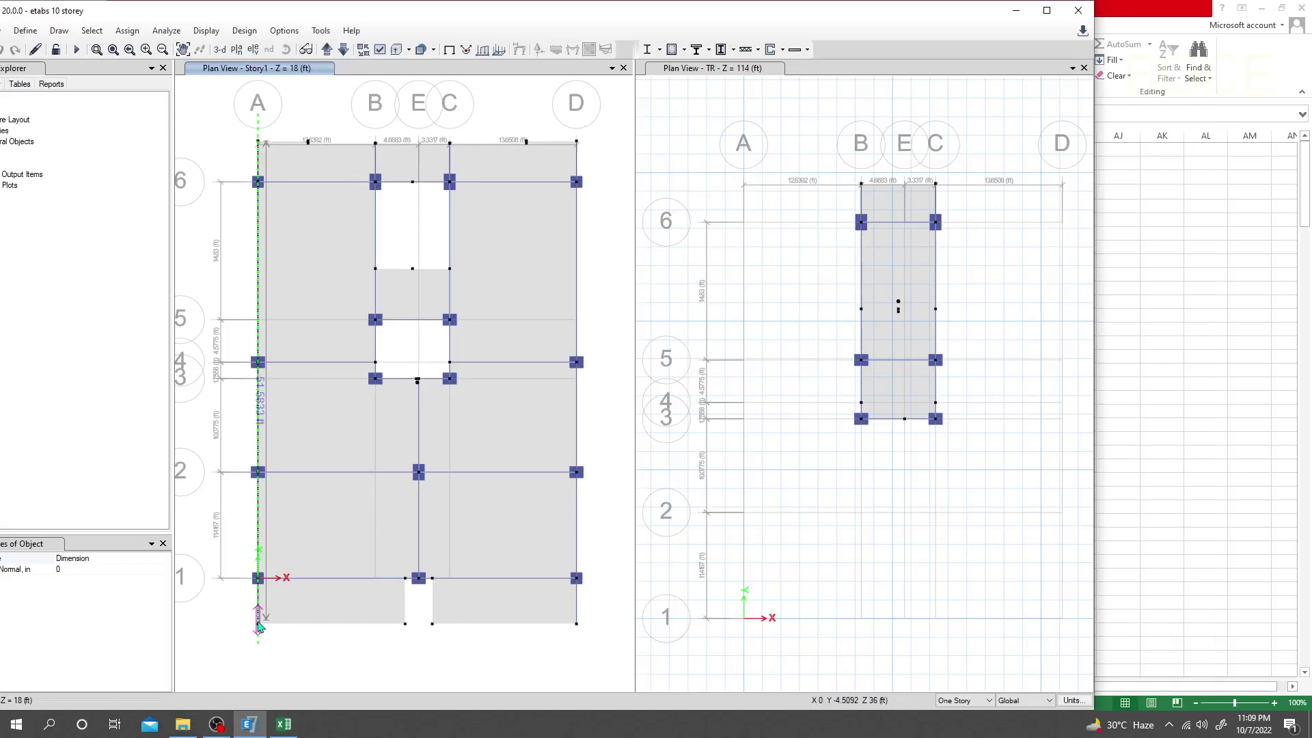
left_click(284, 725)
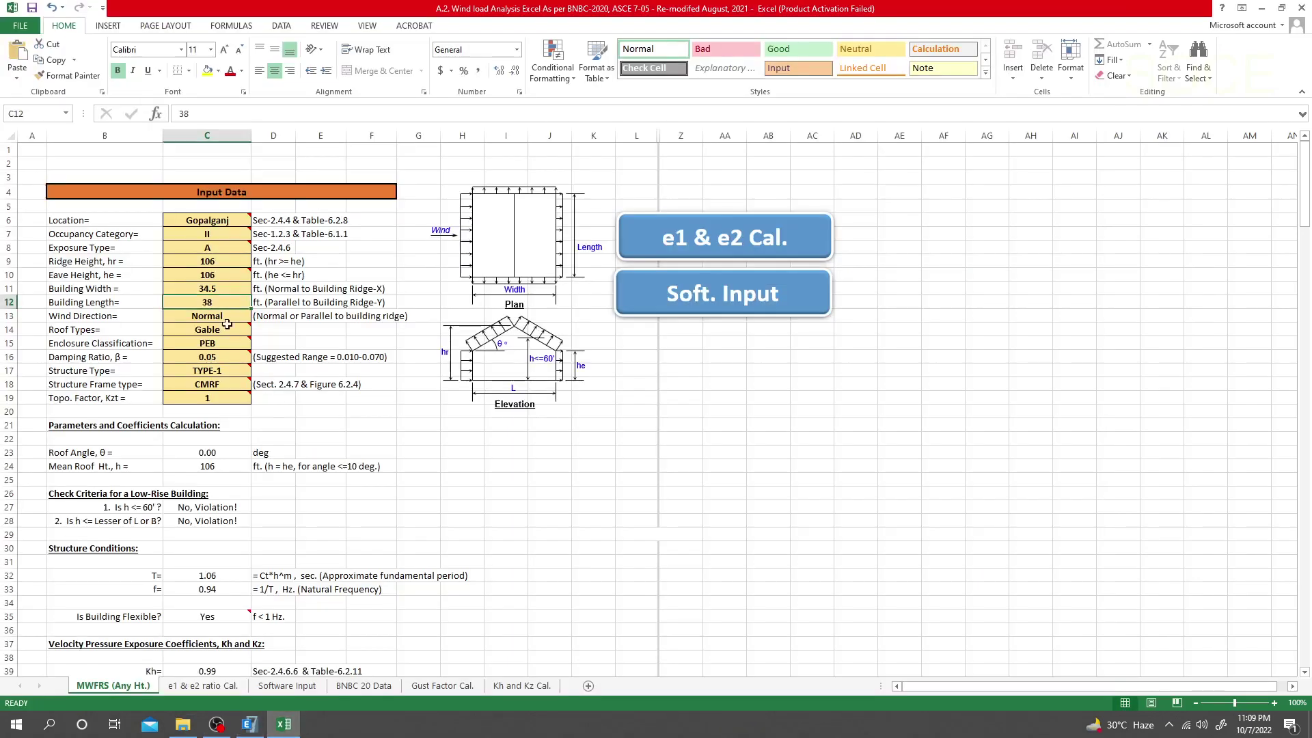
type("51.5")
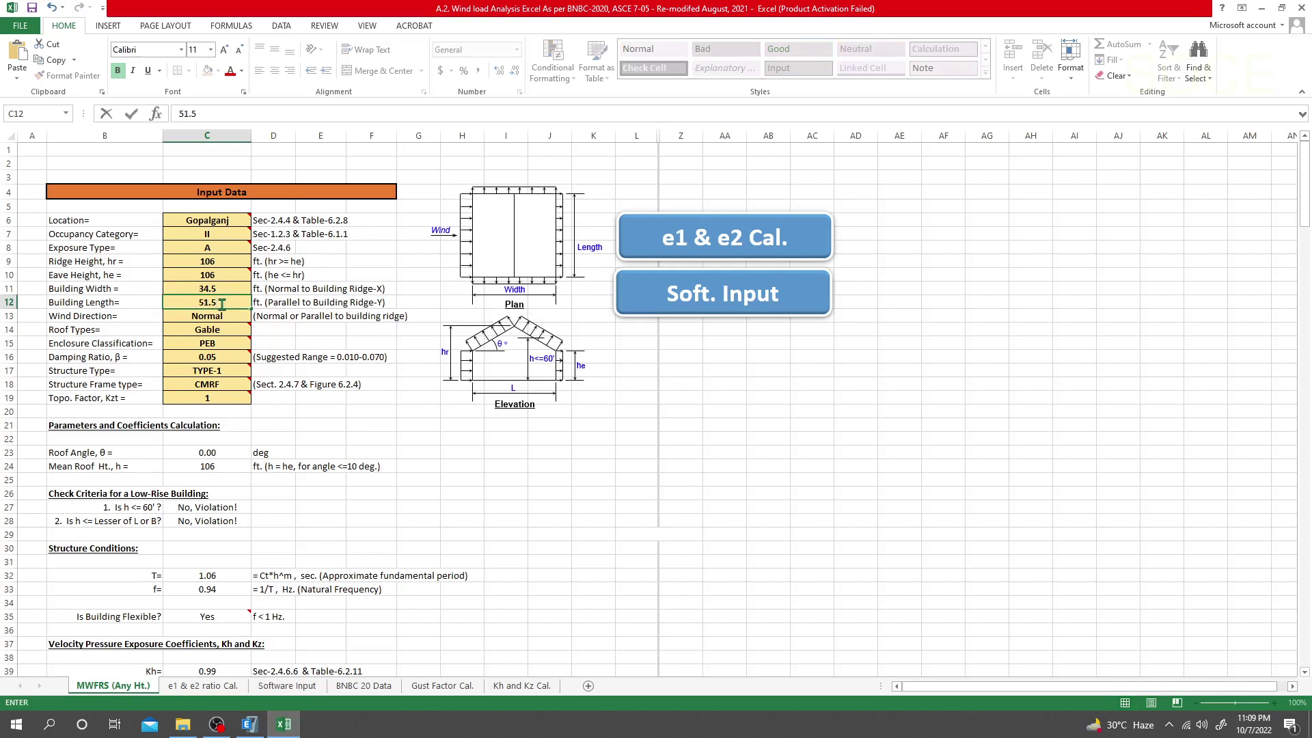
key("Return")
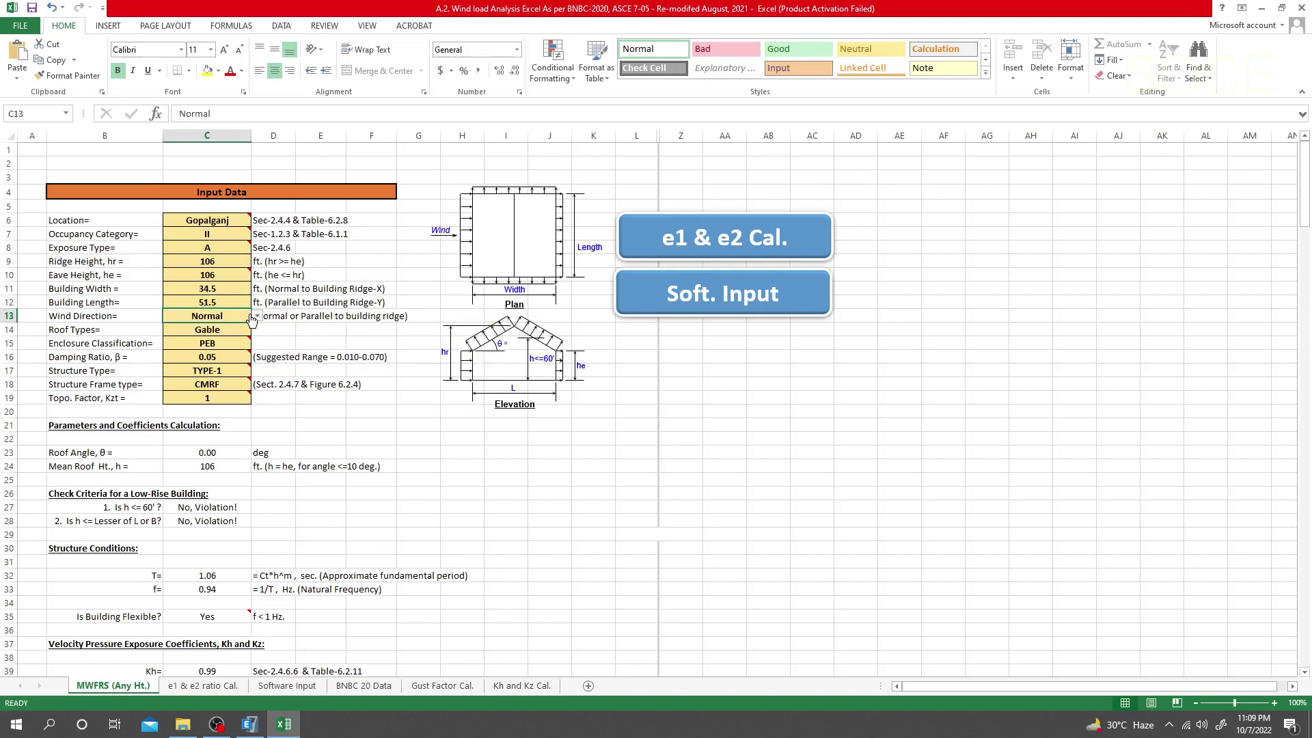
Switch to ETABS, cancel the pending dimension line on the Story1 plan and return to the Excel spreadsheet
left_click(340, 340)
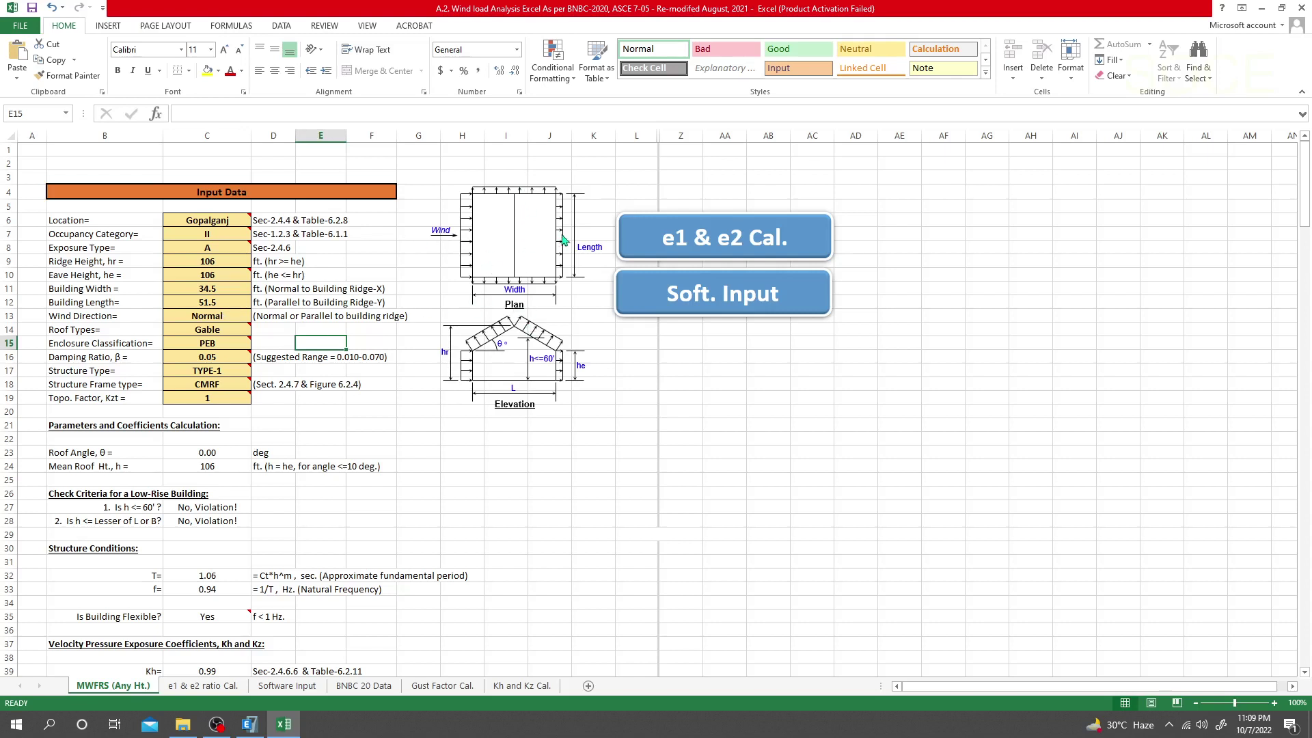
left_click(249, 725)
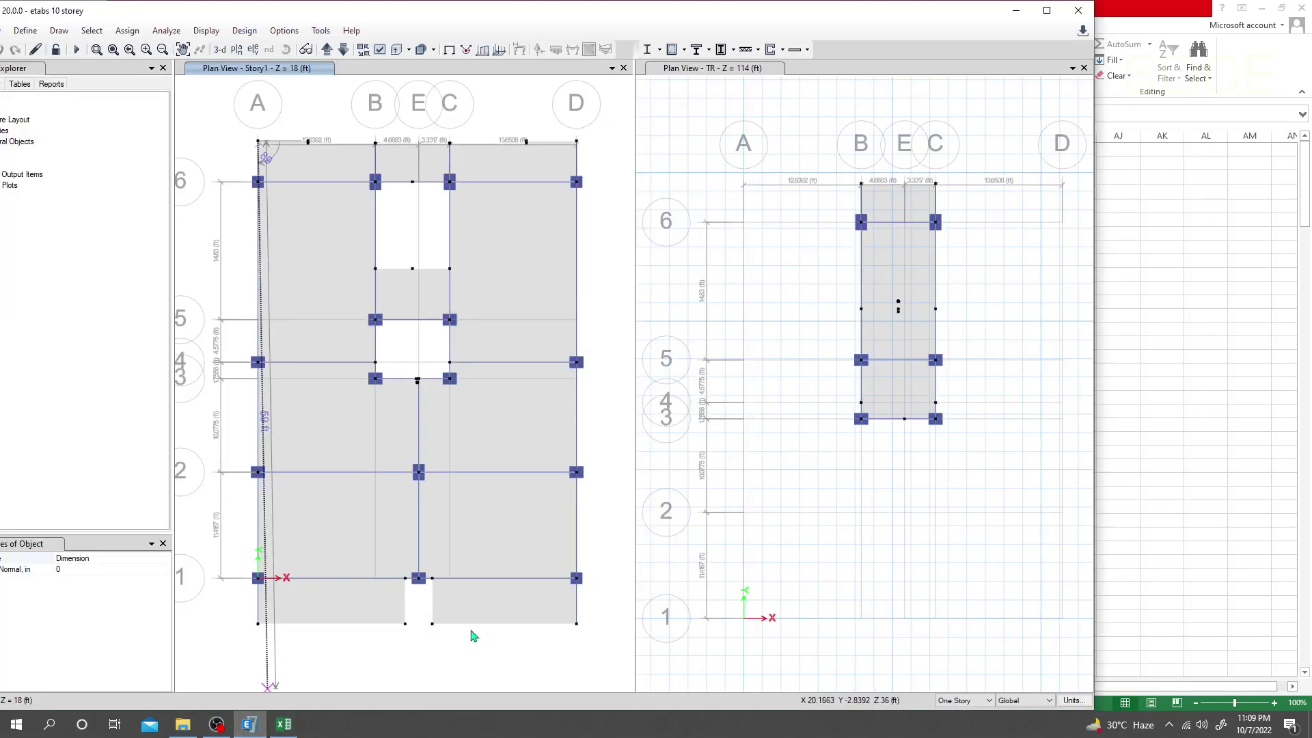
key("Escape")
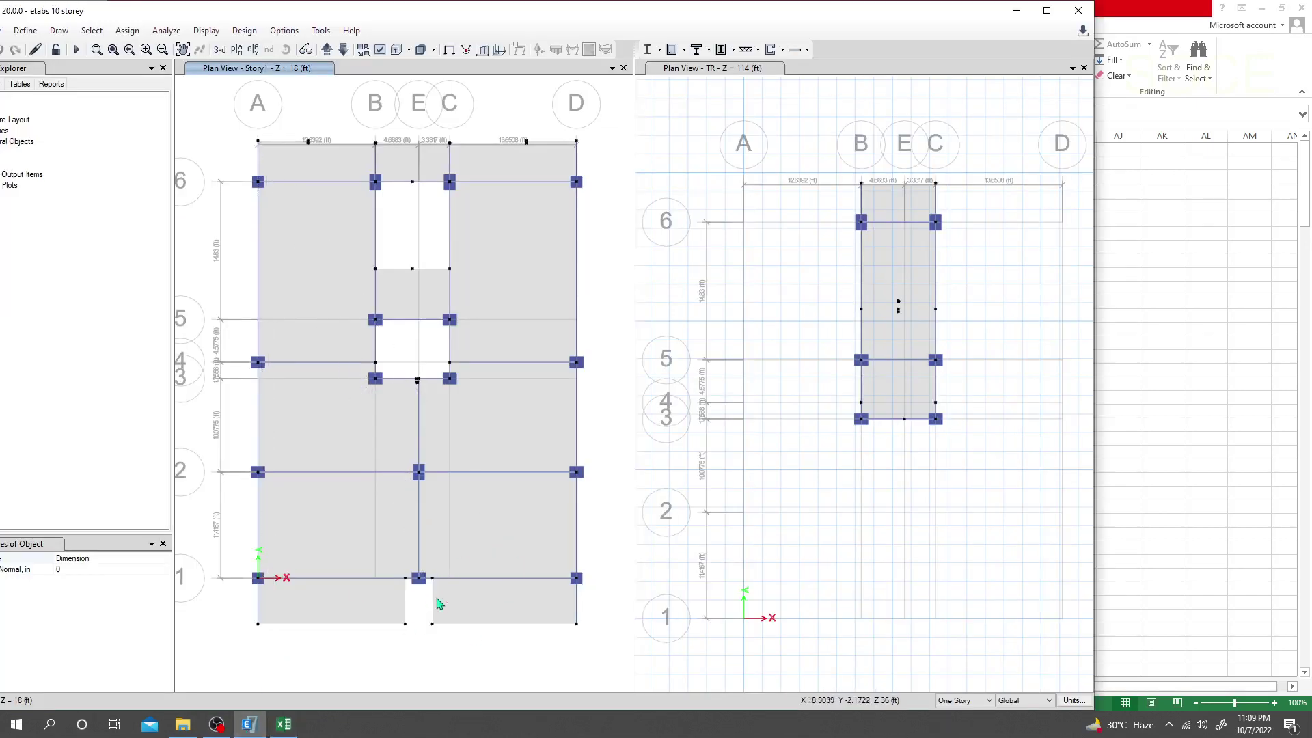
left_click(283, 725)
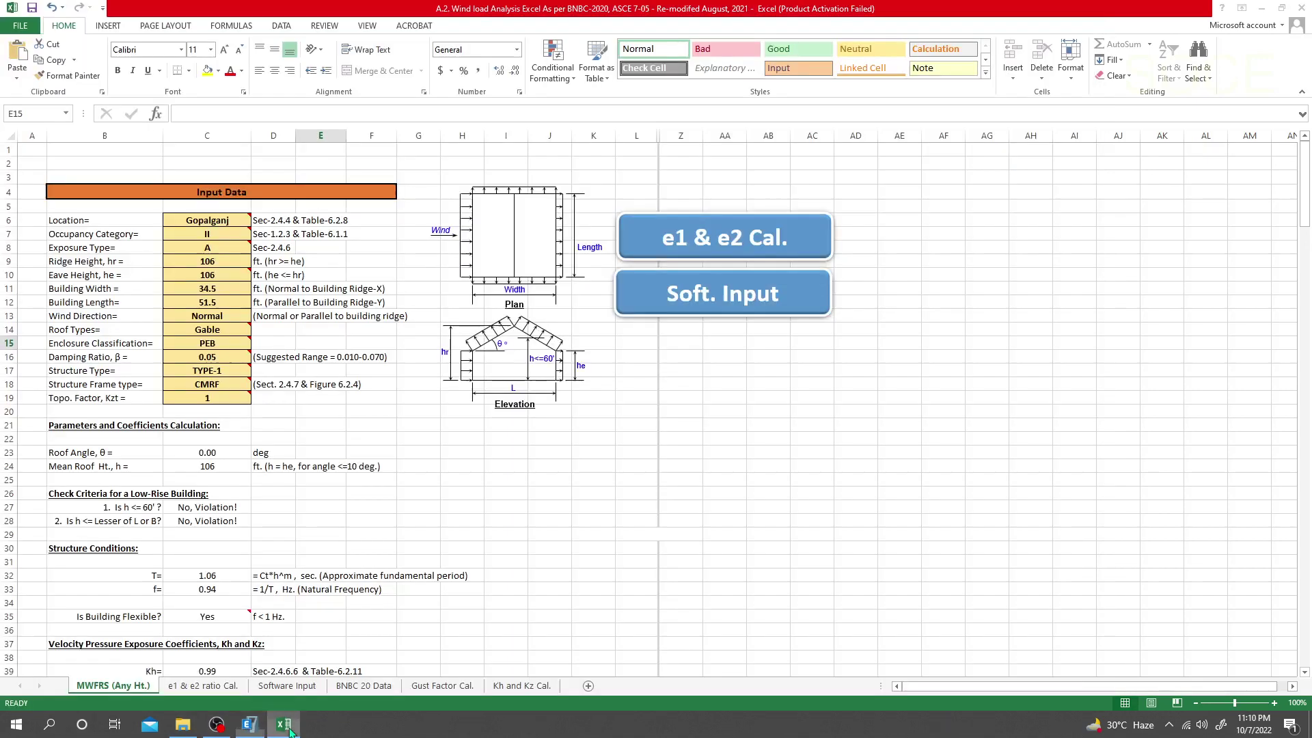
Review the wind direction and roof type options, keeping Normal and Gable
left_click(235, 316)
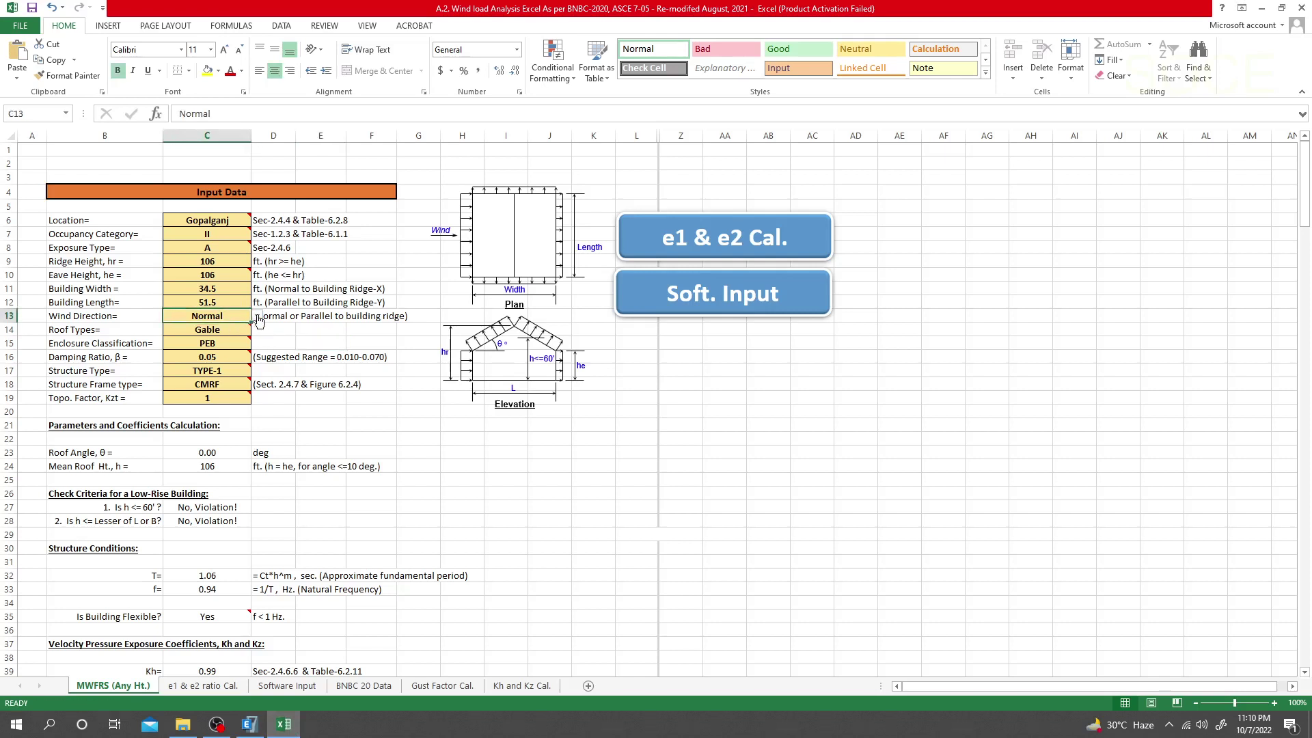
left_click(257, 315)
left_click(192, 328)
left_click(226, 331)
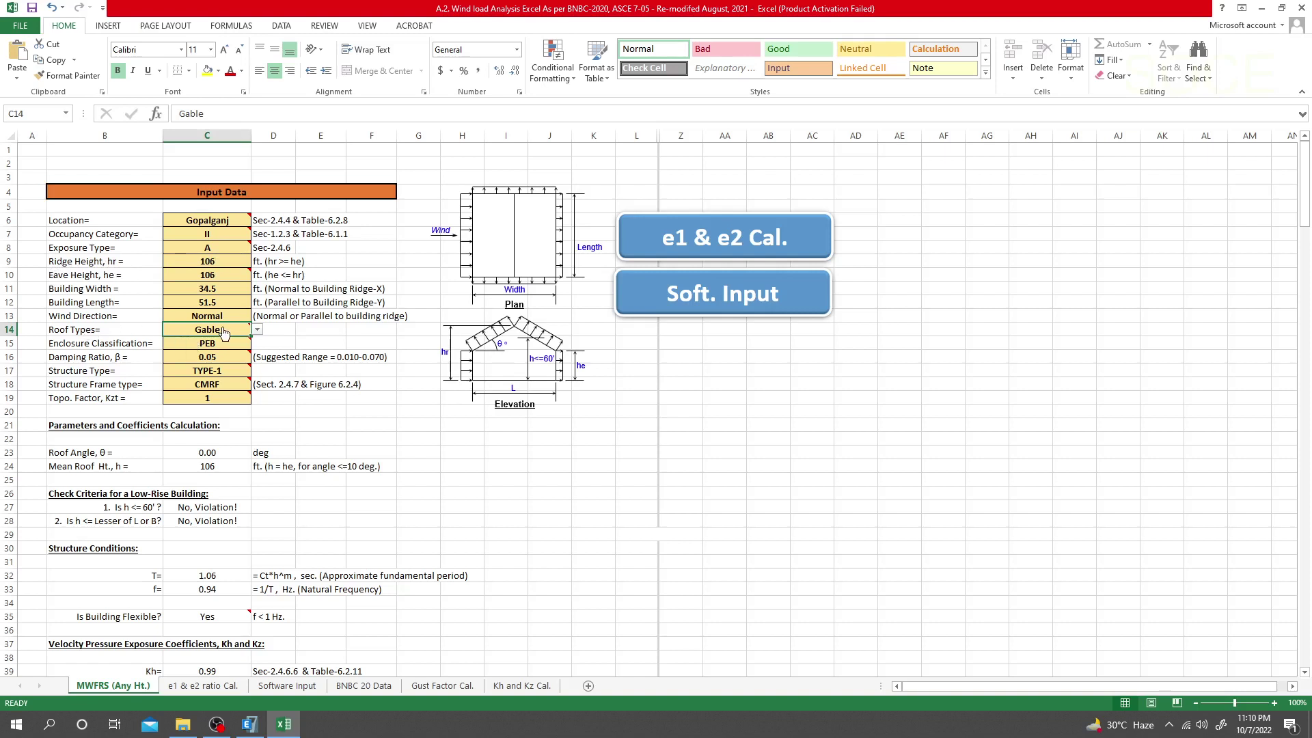
left_click(258, 330)
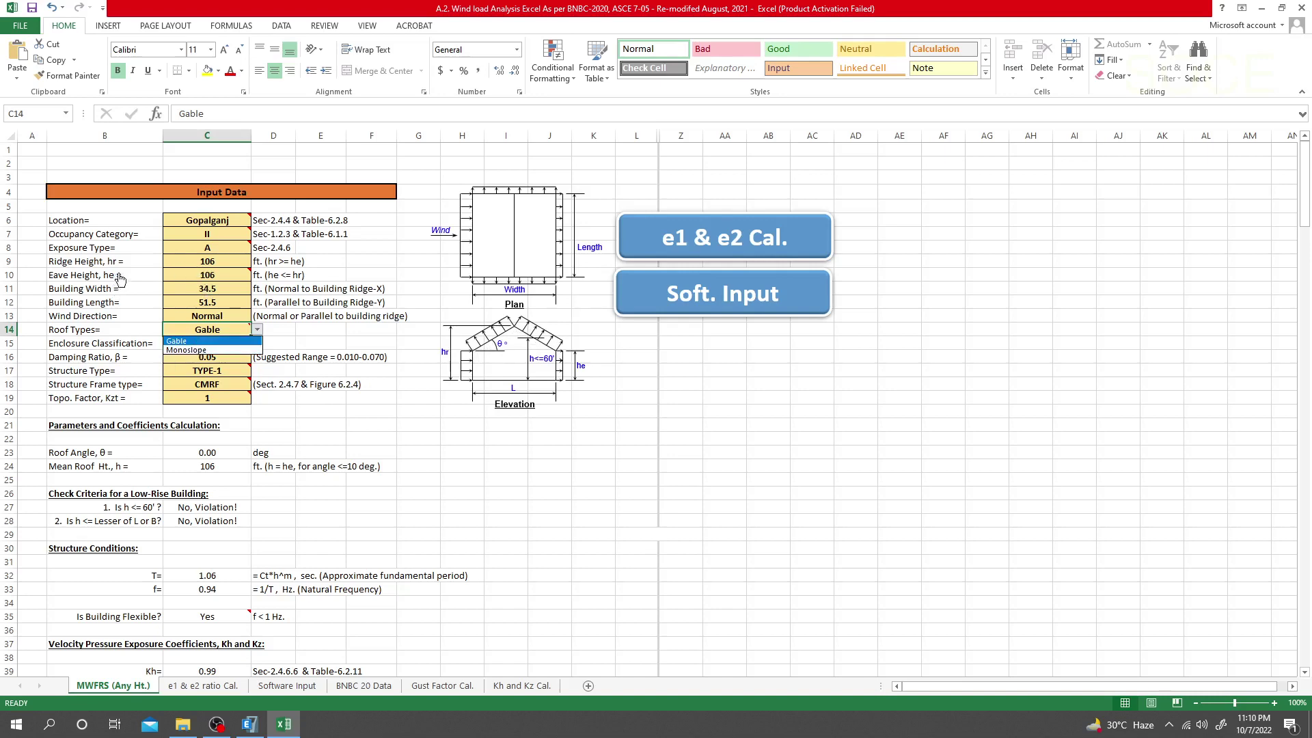
left_click(194, 361)
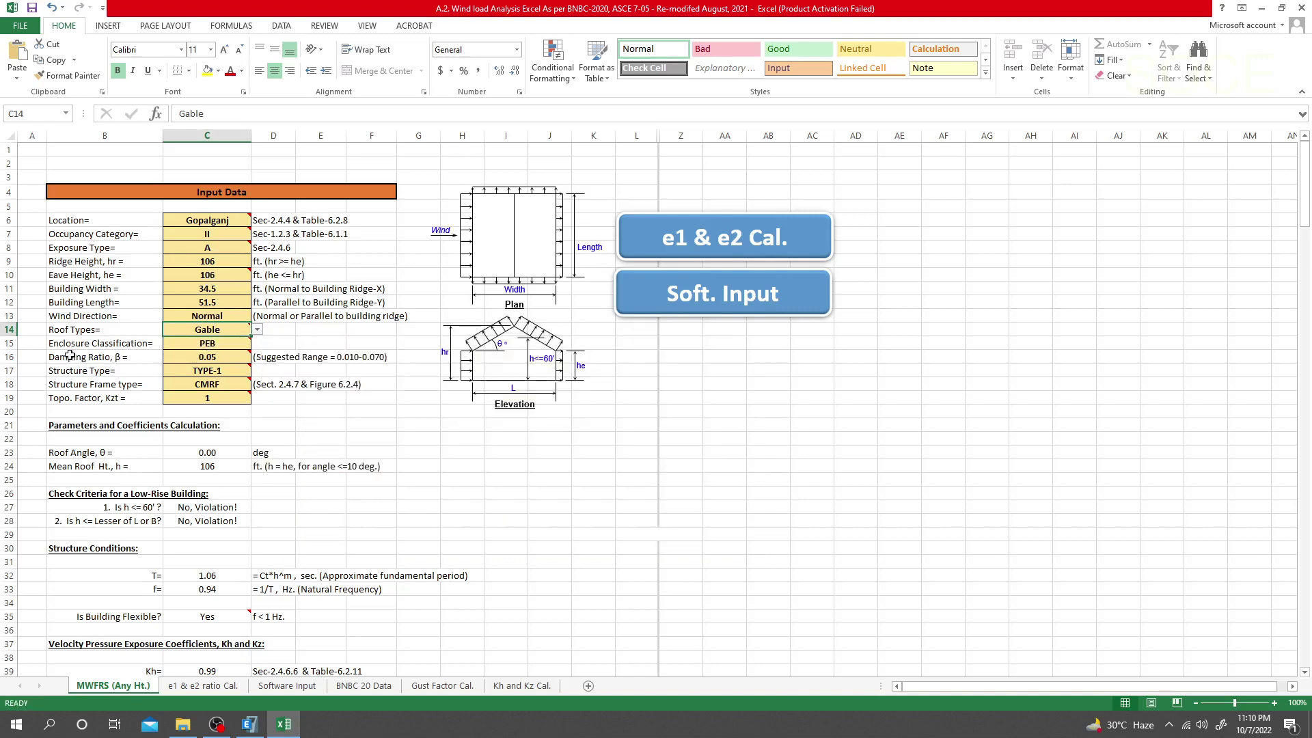
Read the cell notes for the enclosure classification and the damping ratio
mouse_move(217, 347)
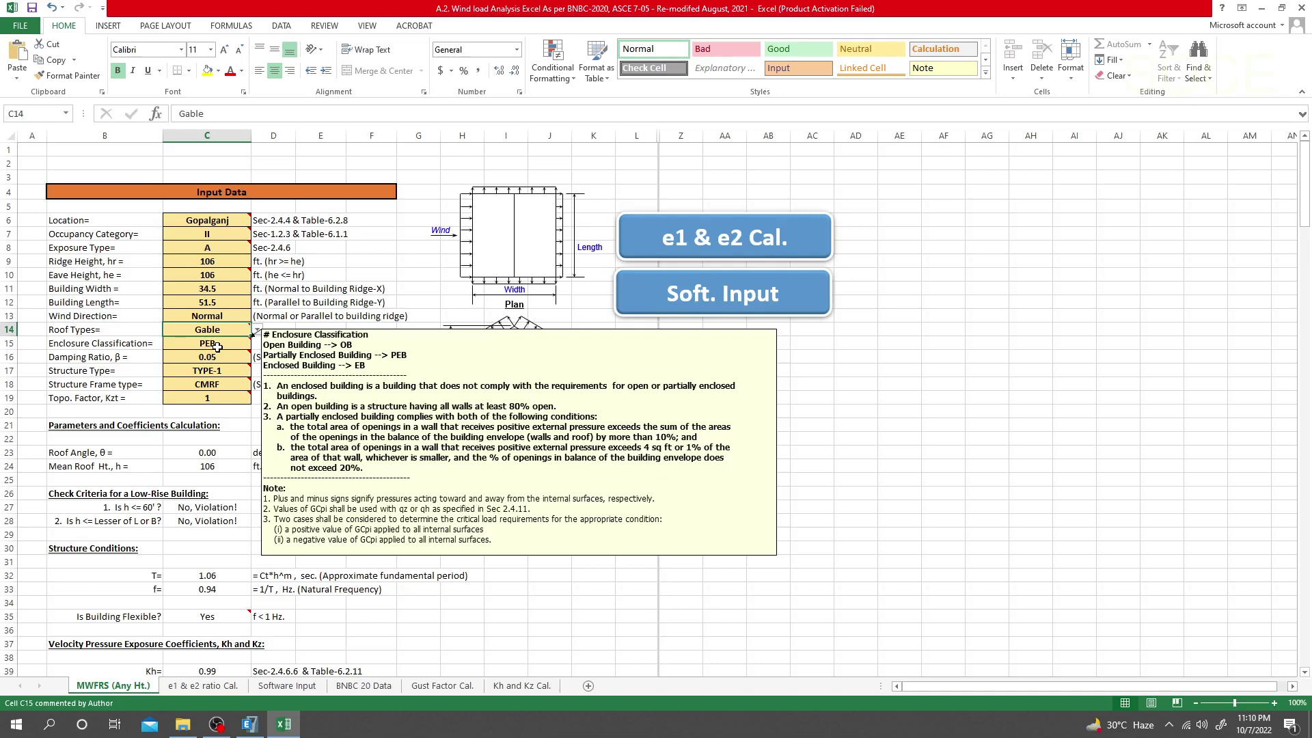
left_click(224, 347)
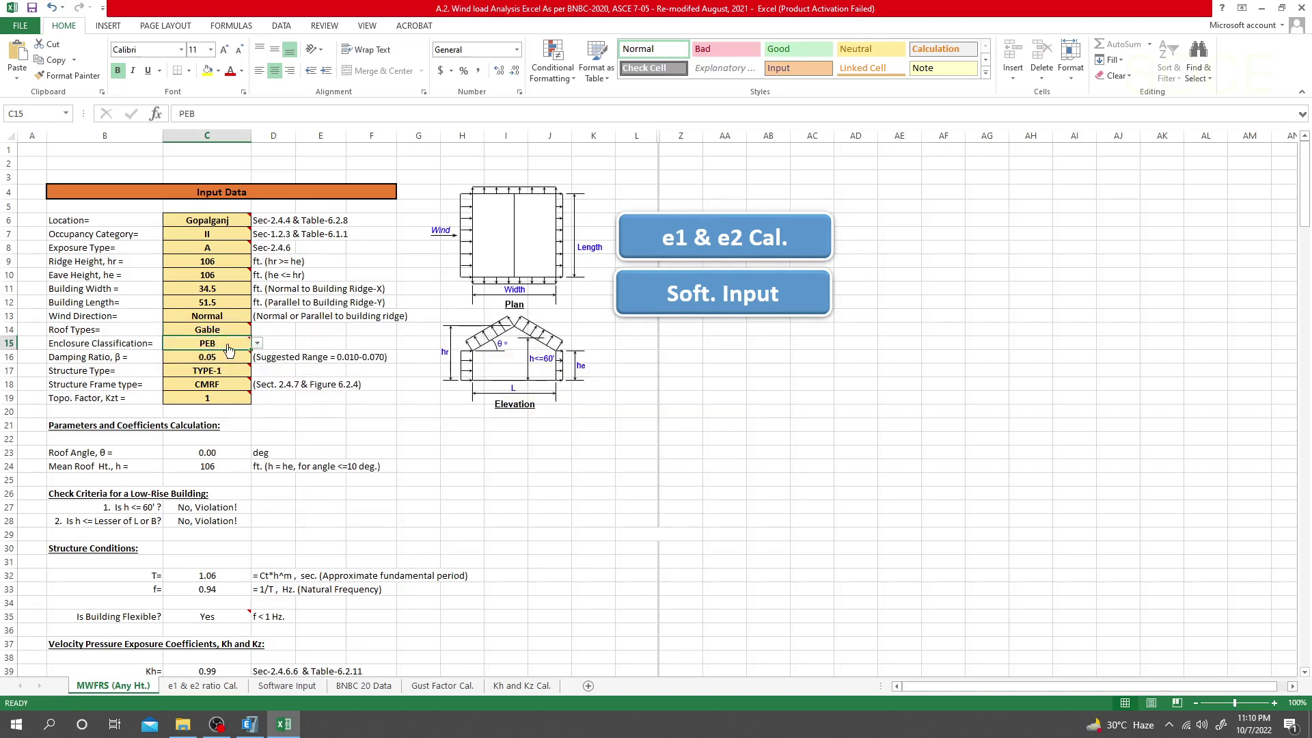
left_click(229, 358)
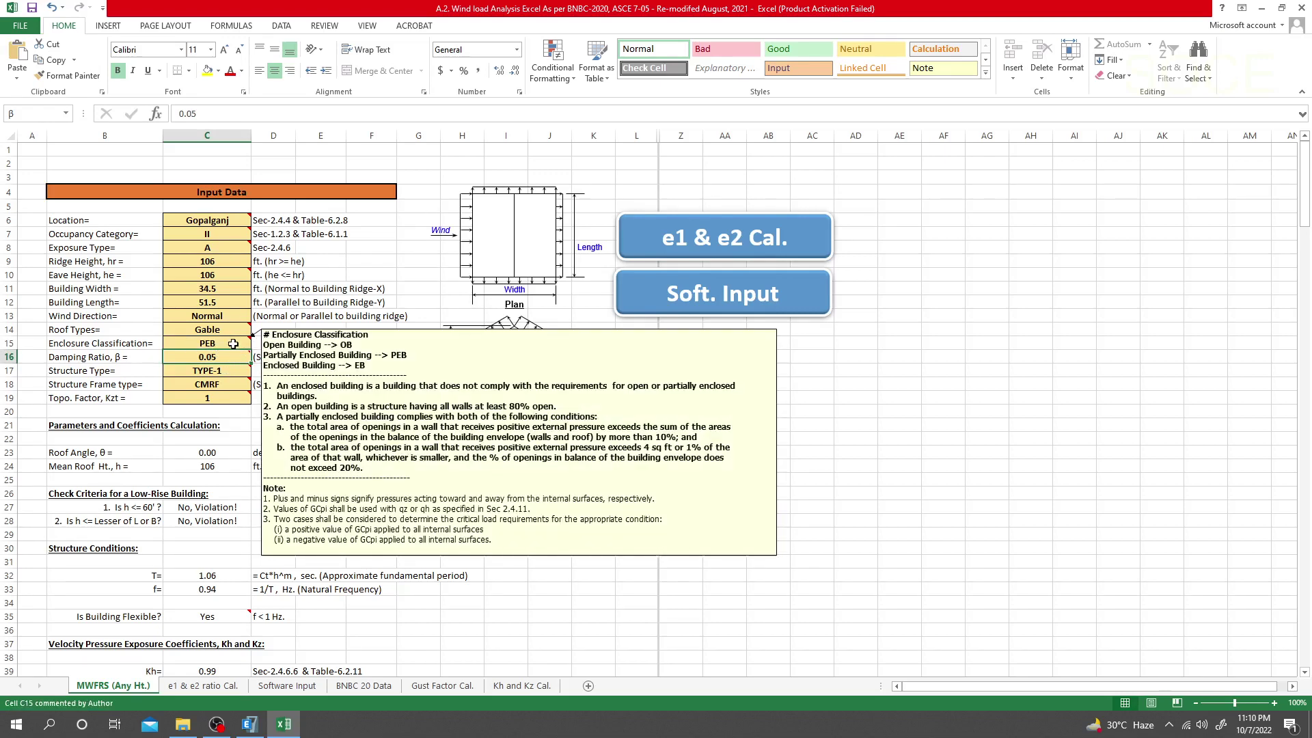
mouse_move(214, 357)
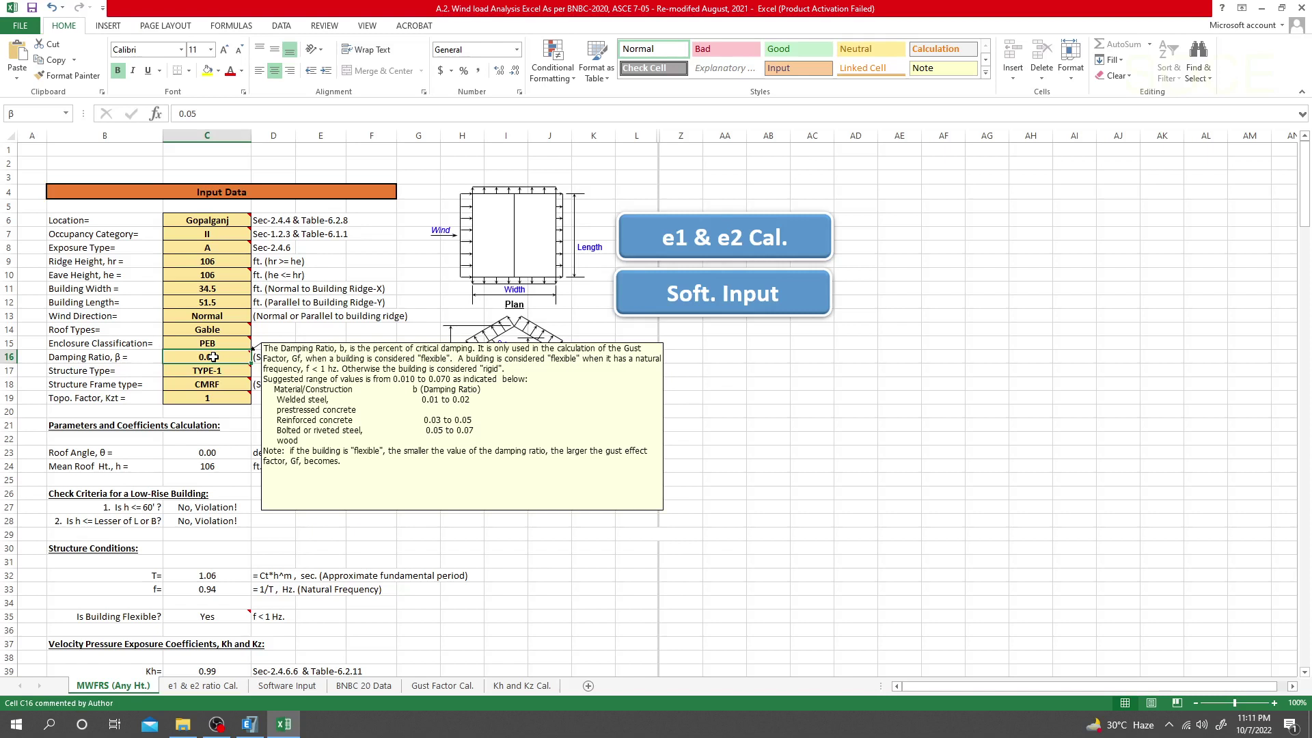
Read the structure type note and choose TYPE-1 as the structure type
left_click(202, 370)
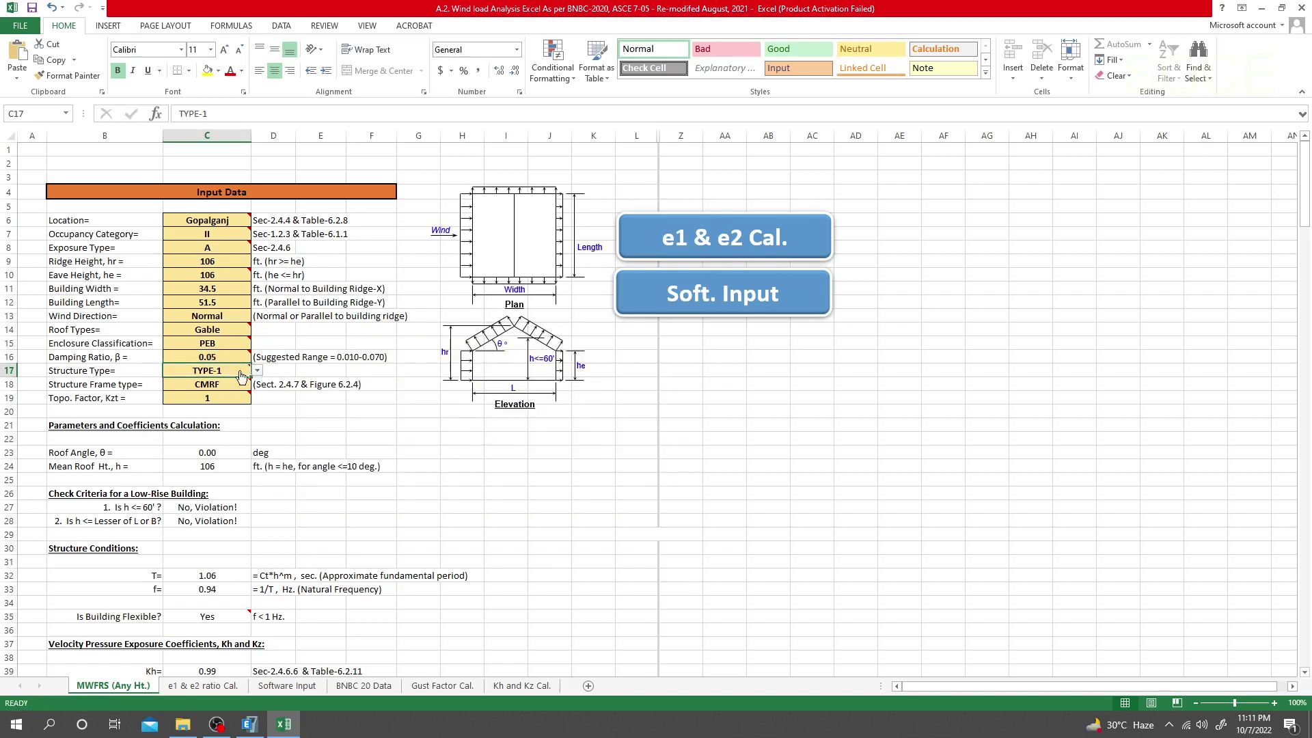
left_click(253, 428)
mouse_move(221, 371)
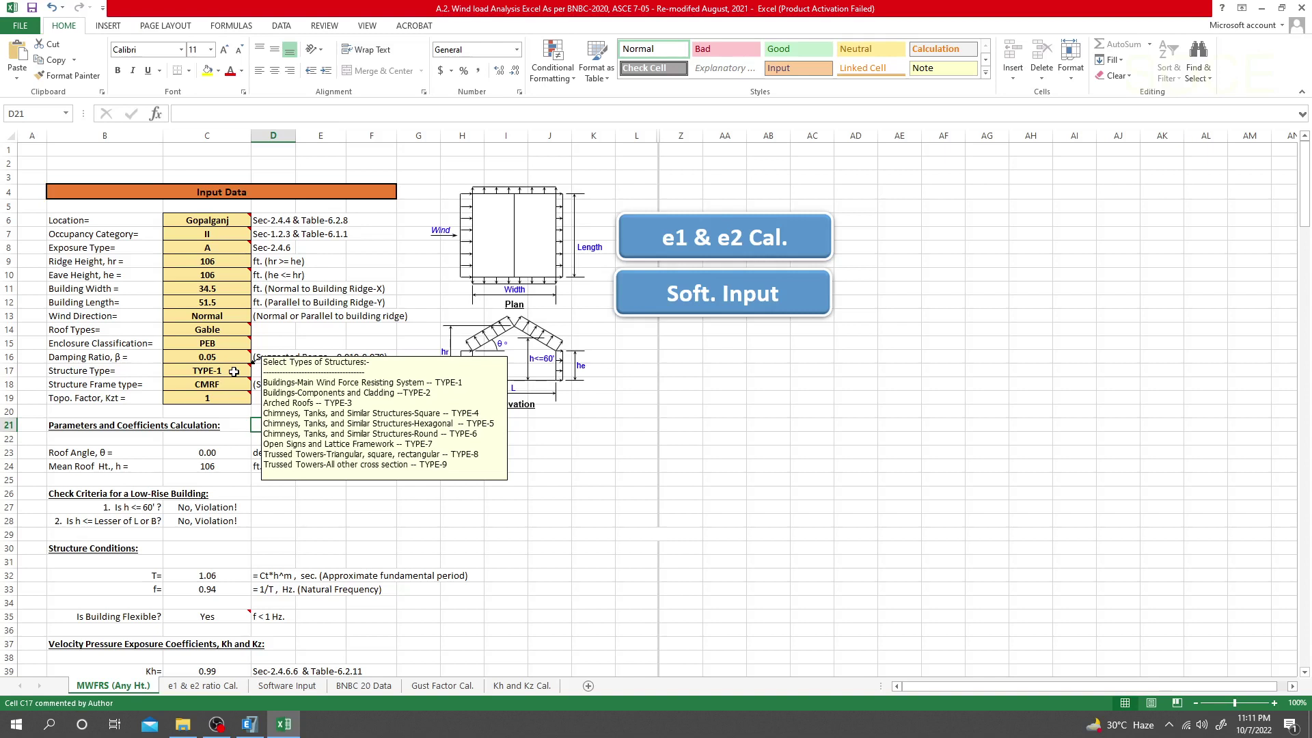
left_click(234, 371)
left_click(257, 371)
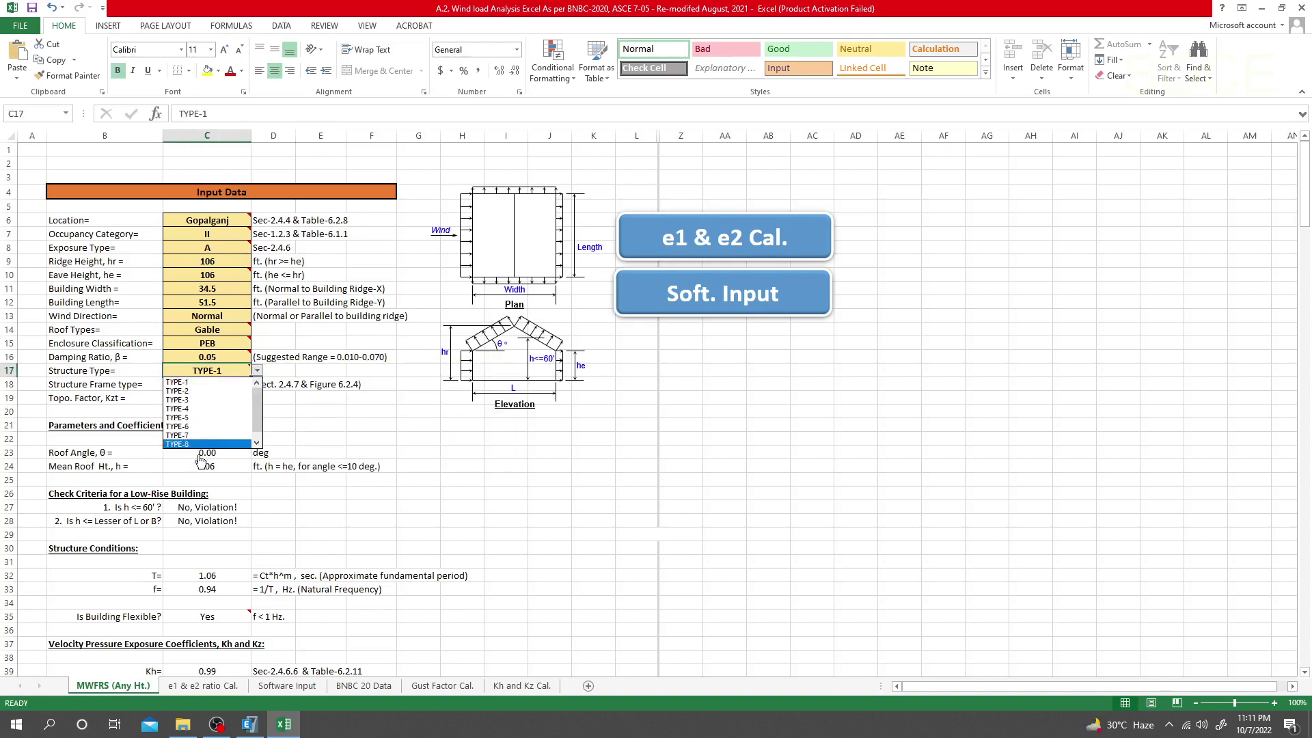
left_click(195, 382)
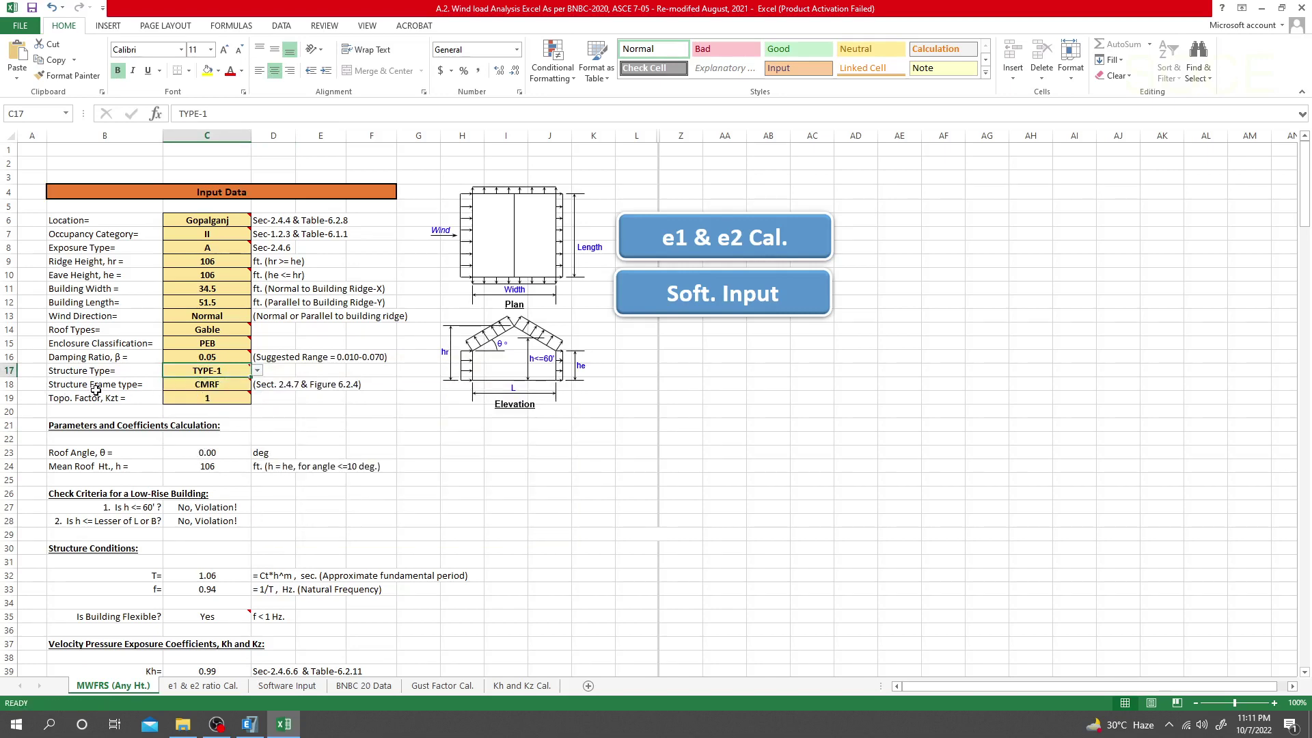
Choose CMRF as the structure frame type and read the note for the topographic factor Kzt
mouse_move(197, 384)
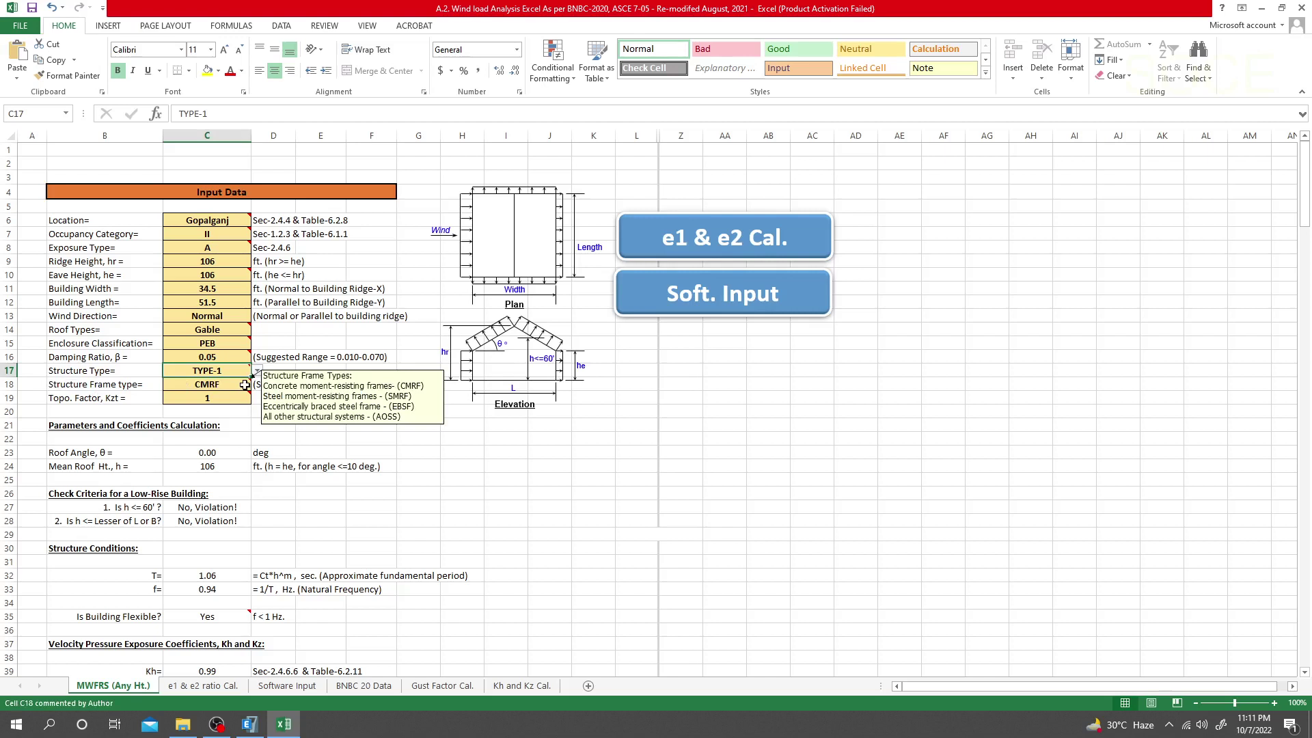
left_click(245, 385)
left_click(257, 384)
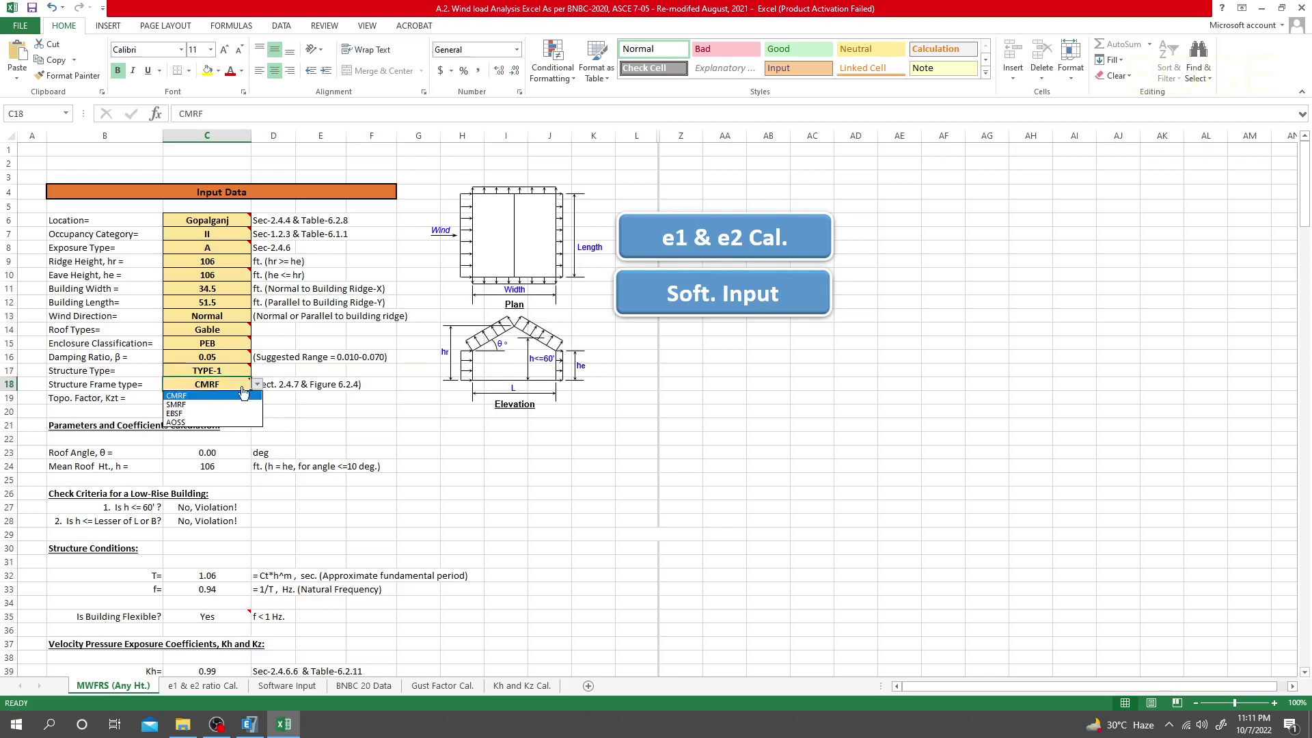
left_click(193, 397)
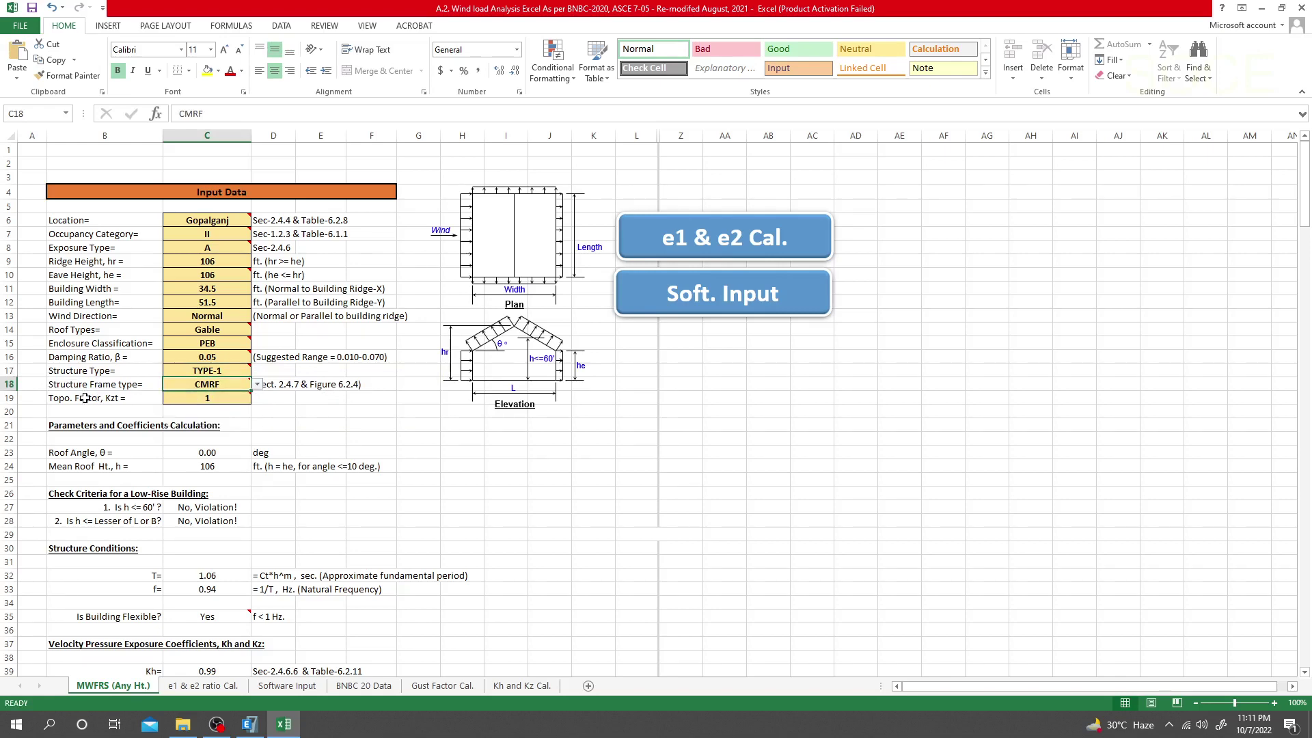
left_click(202, 399)
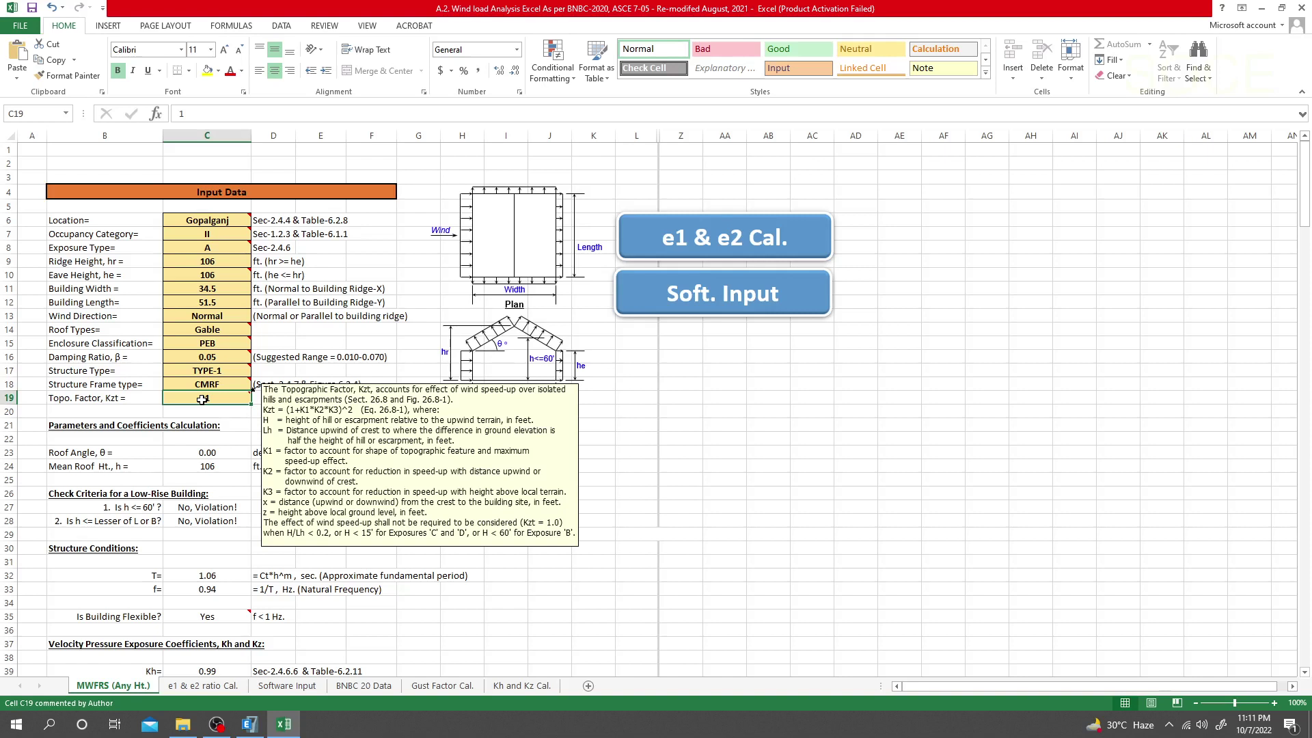
Reread the cell note for the topographic factor Kzt, keeping it at 1
left_click(231, 416)
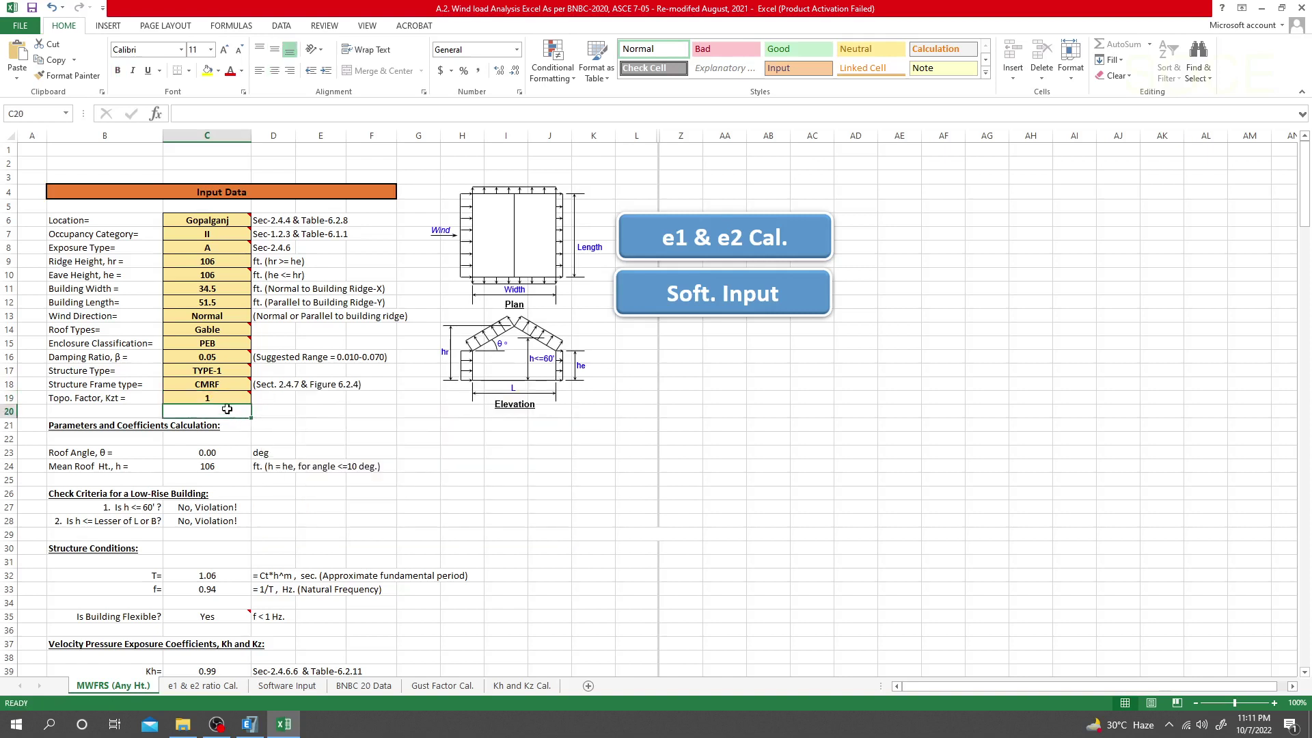
left_click(214, 399)
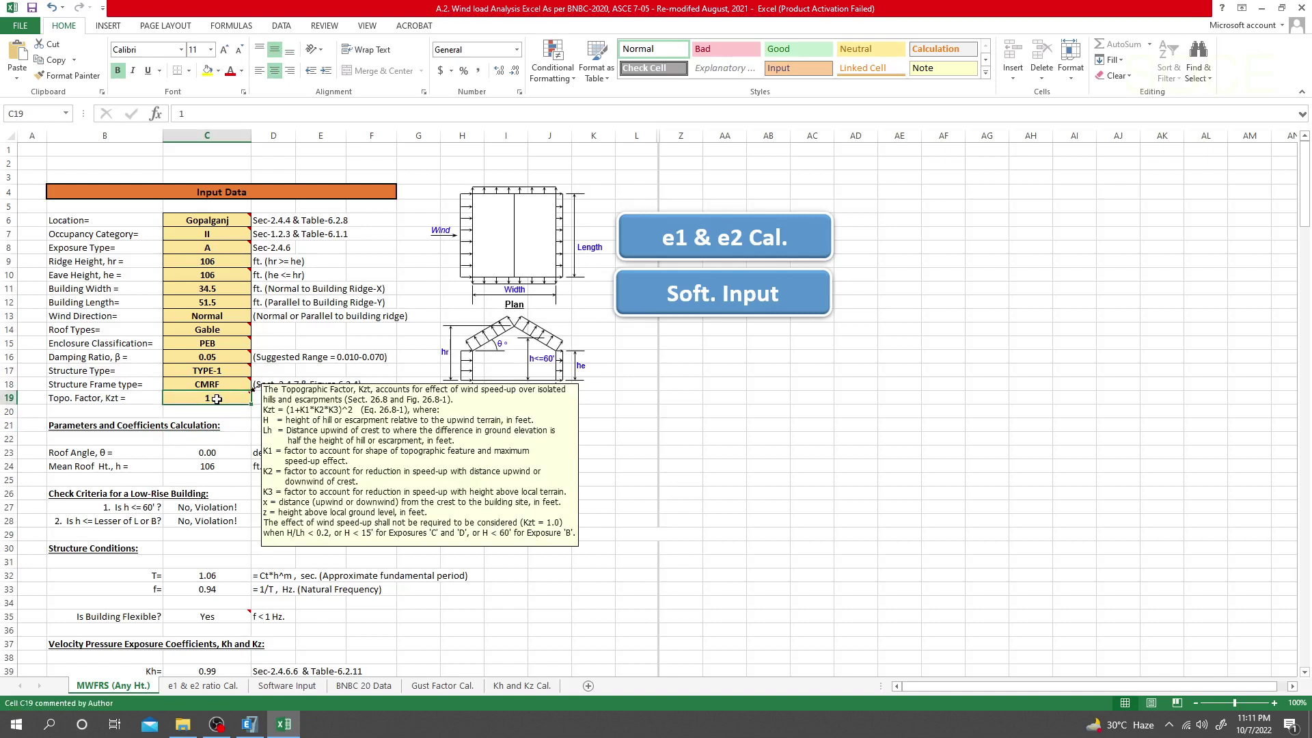
left_click(316, 412)
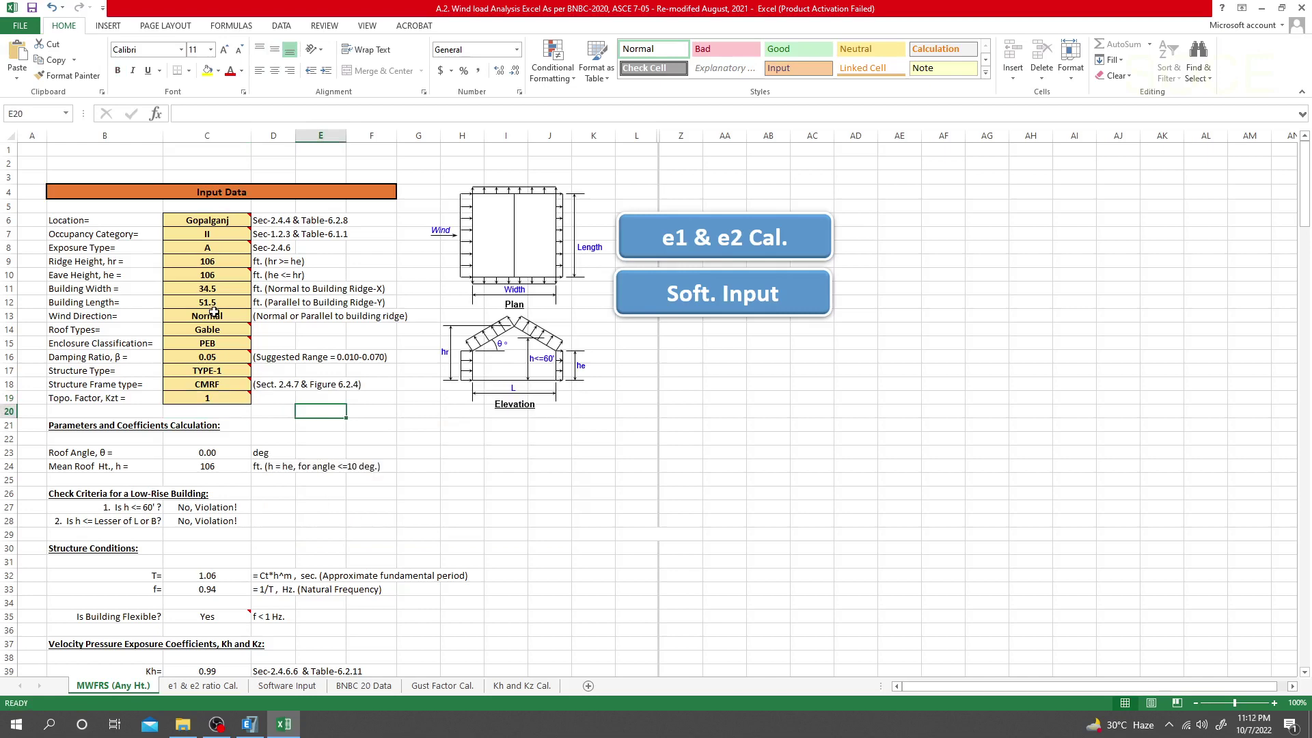
Review the Z (ft) heights entered in the wind pressure table, from 10 to 100 ft
scroll(380, 454, "down", 16)
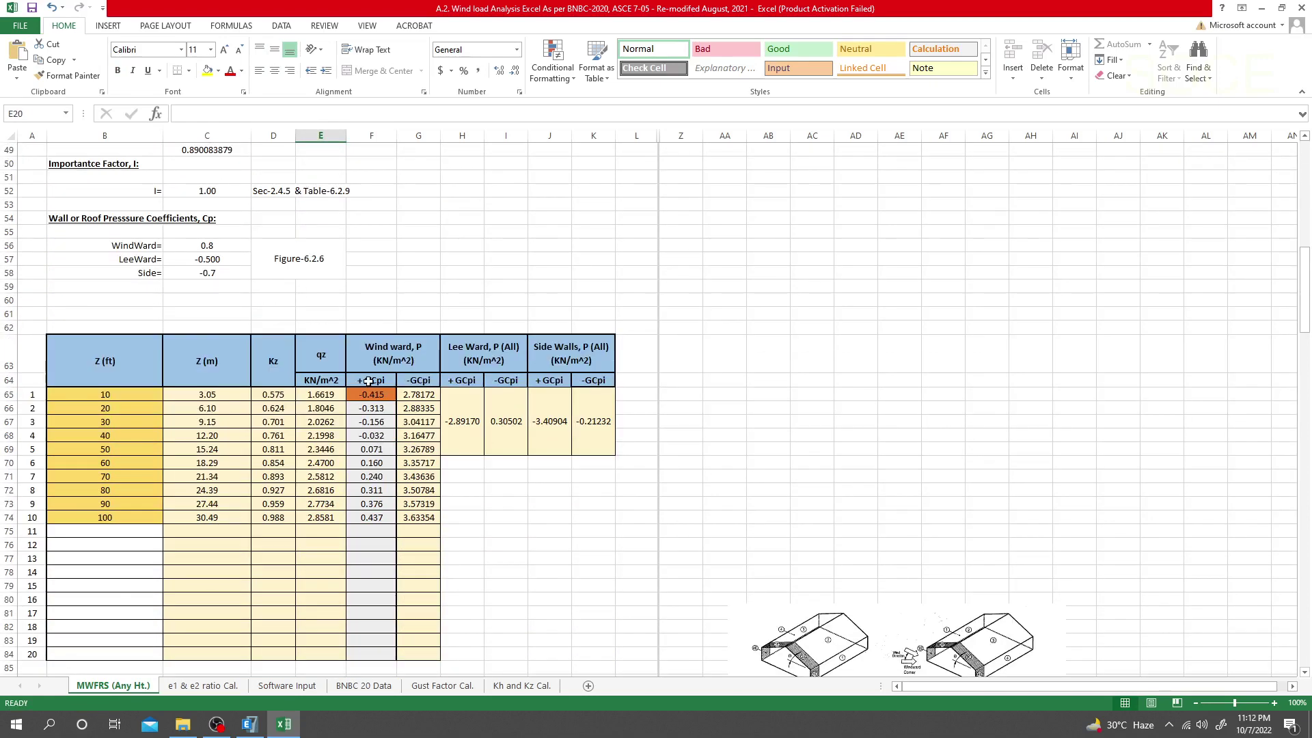
left_click(125, 393)
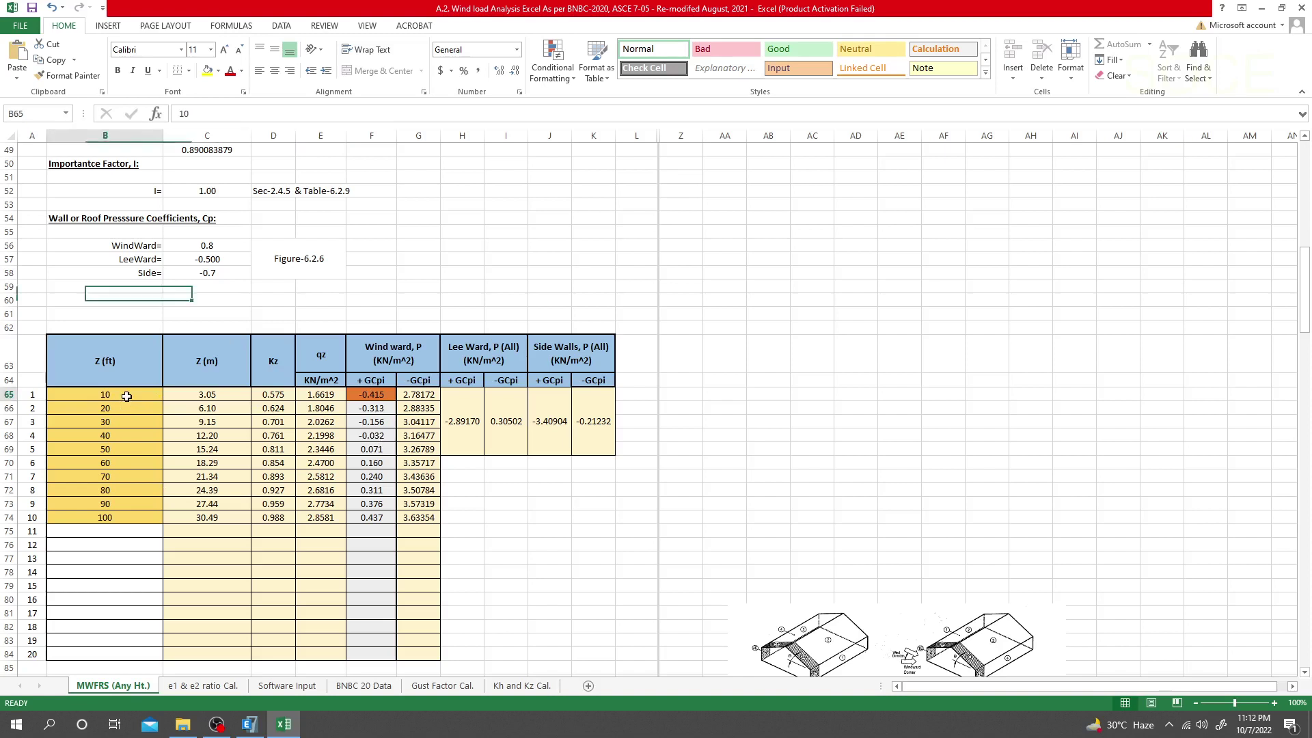
left_click(108, 518)
left_click(115, 394)
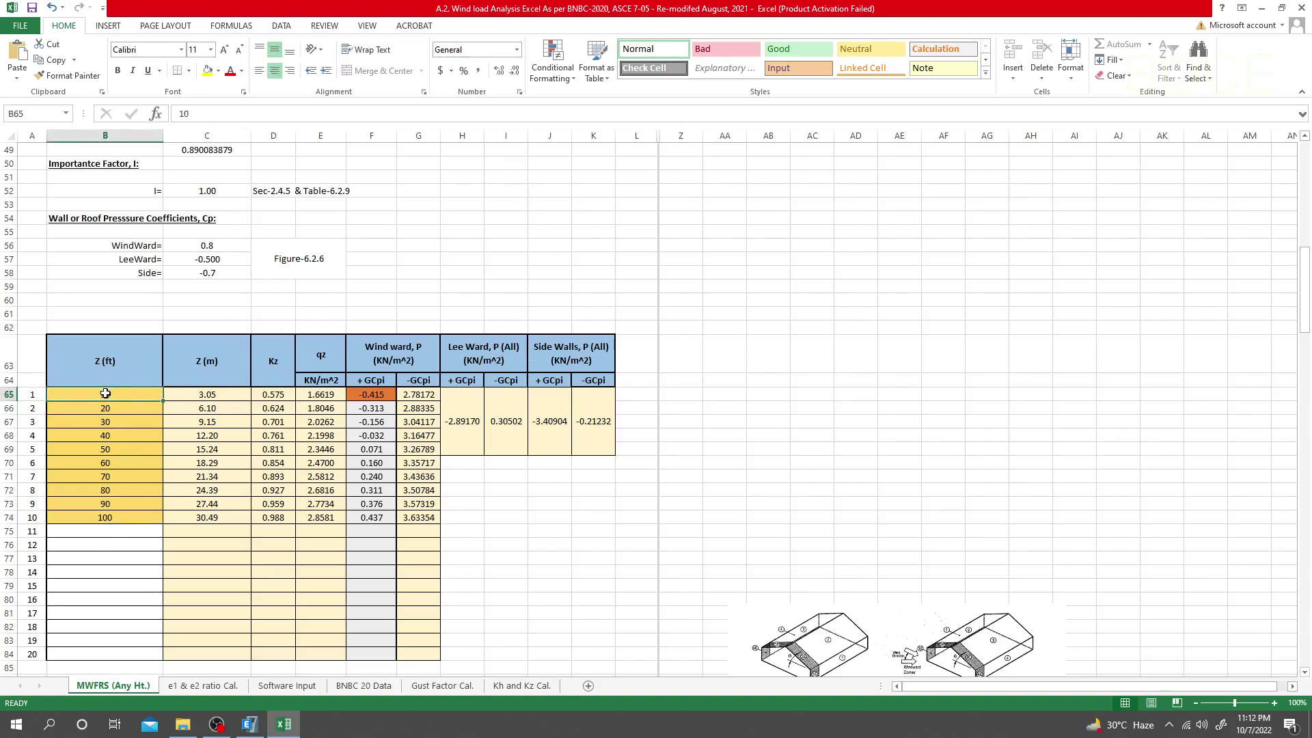
left_click(108, 408)
left_click(109, 421)
left_click(117, 438)
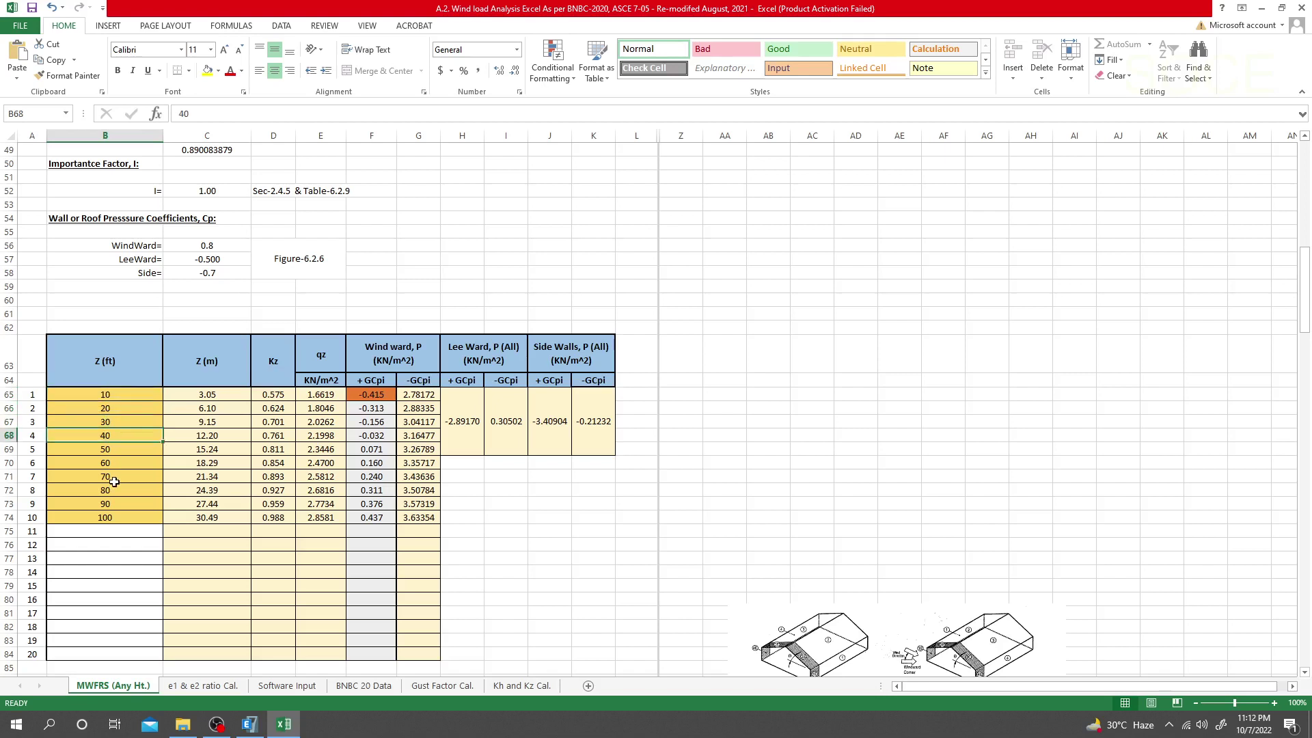
Enter 106 ft as the eleventh height in the wind pressure table
left_click(108, 535)
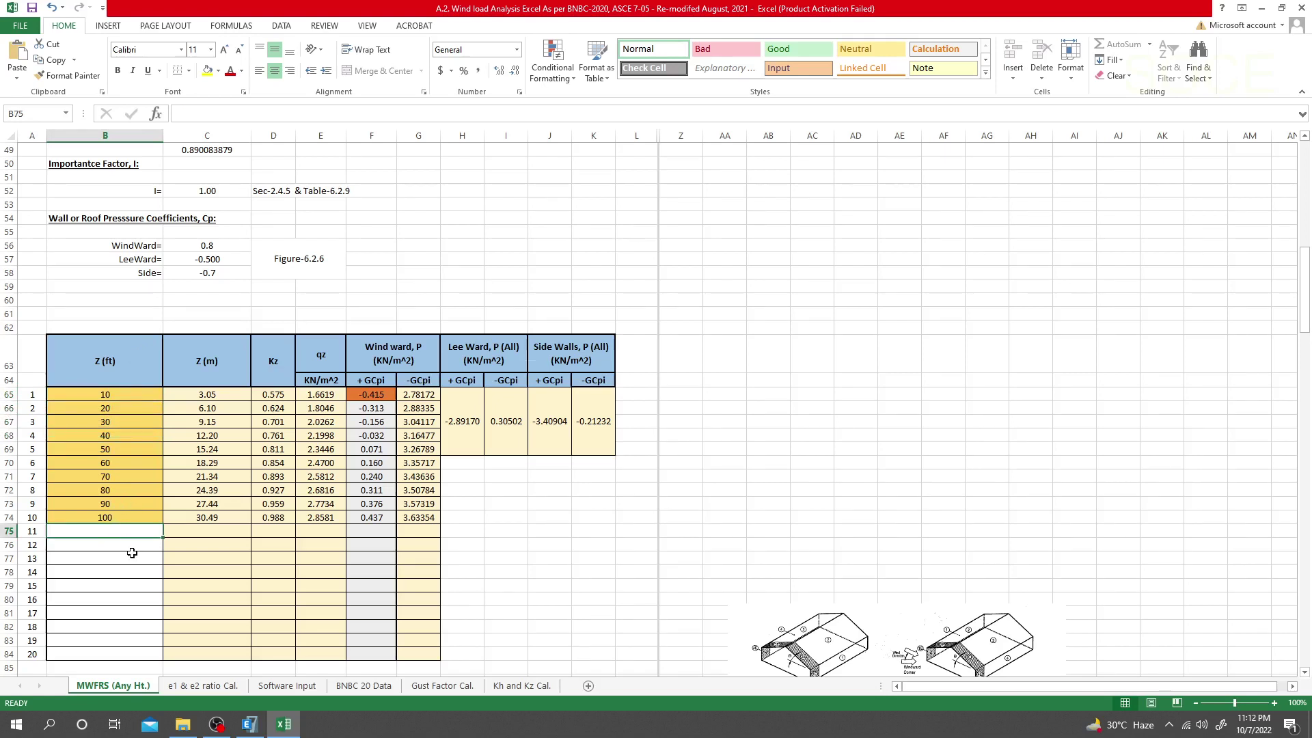
type("1")
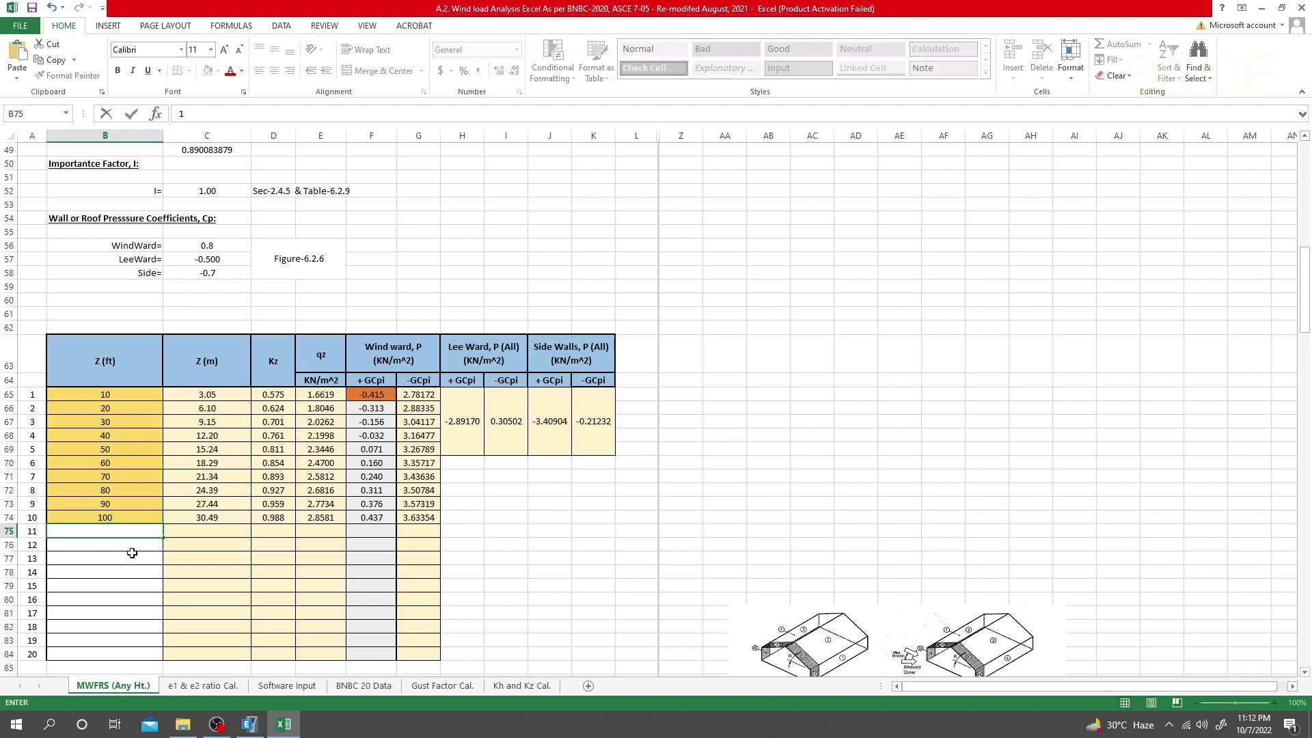
key("Escape")
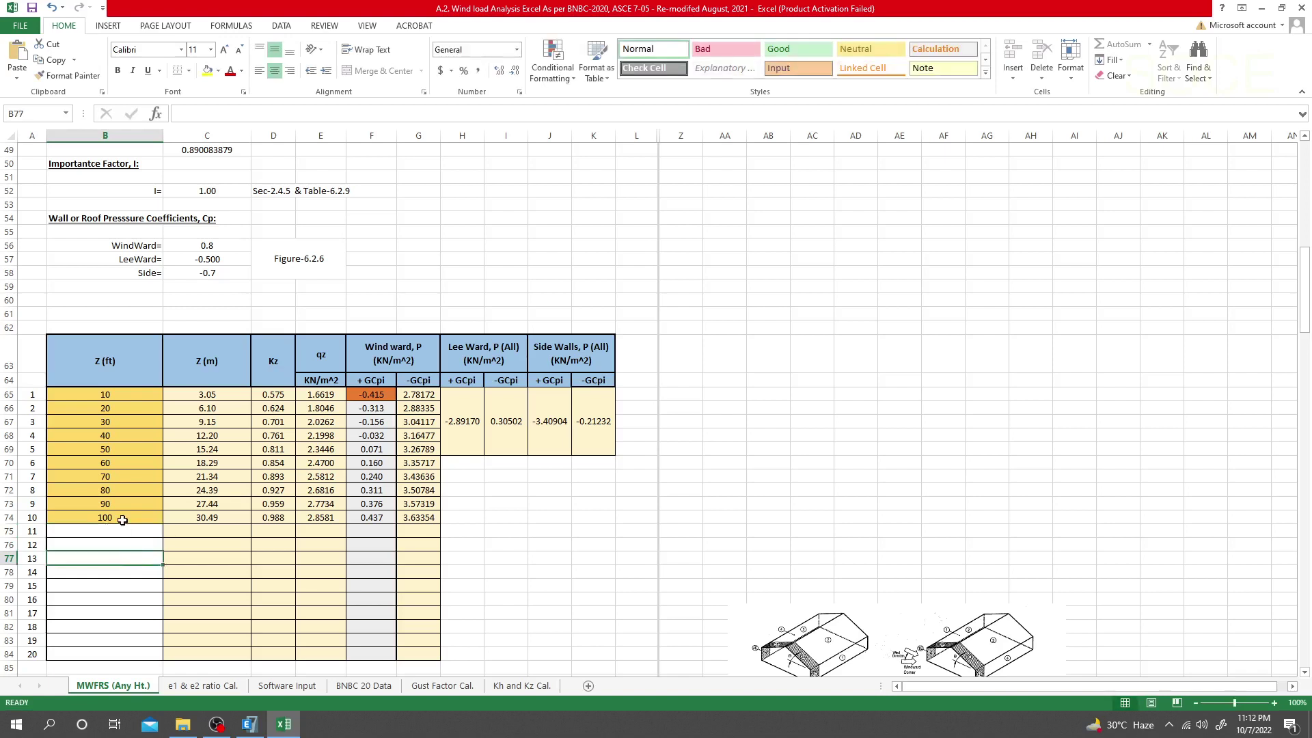
left_click(176, 530)
left_click(138, 530)
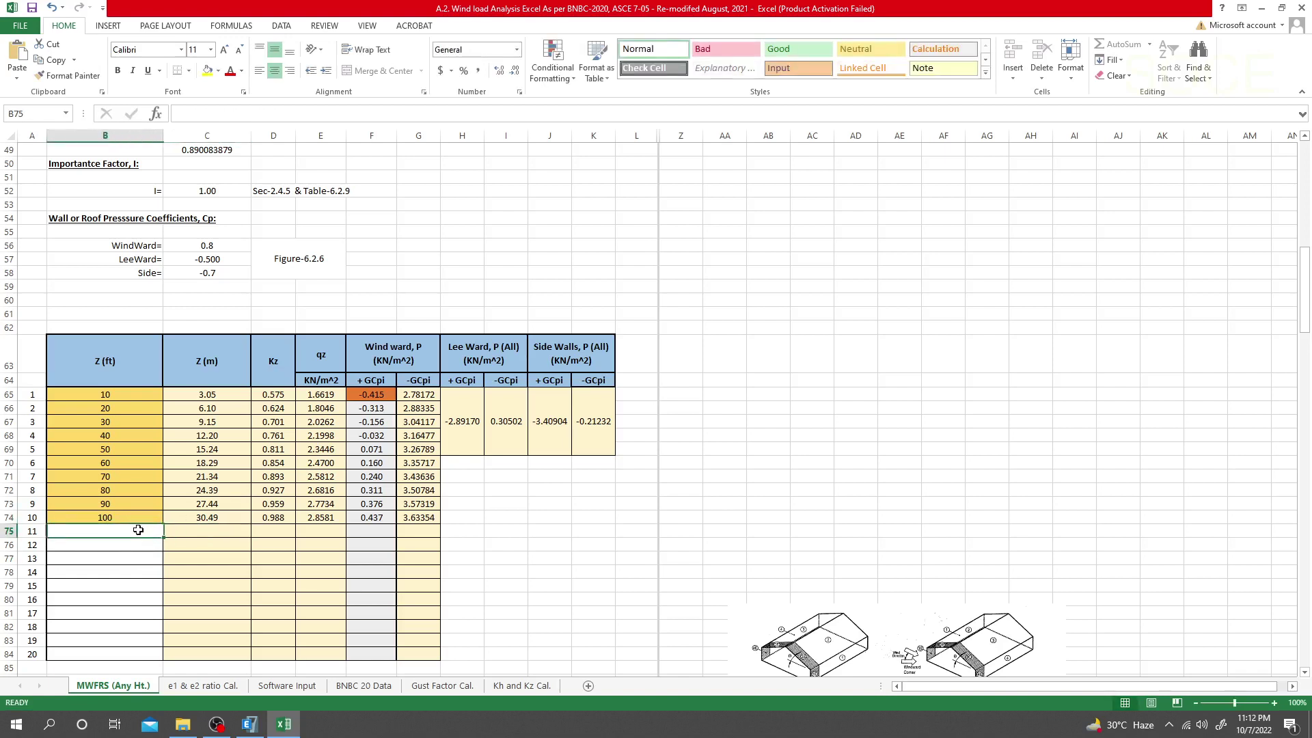
type("106")
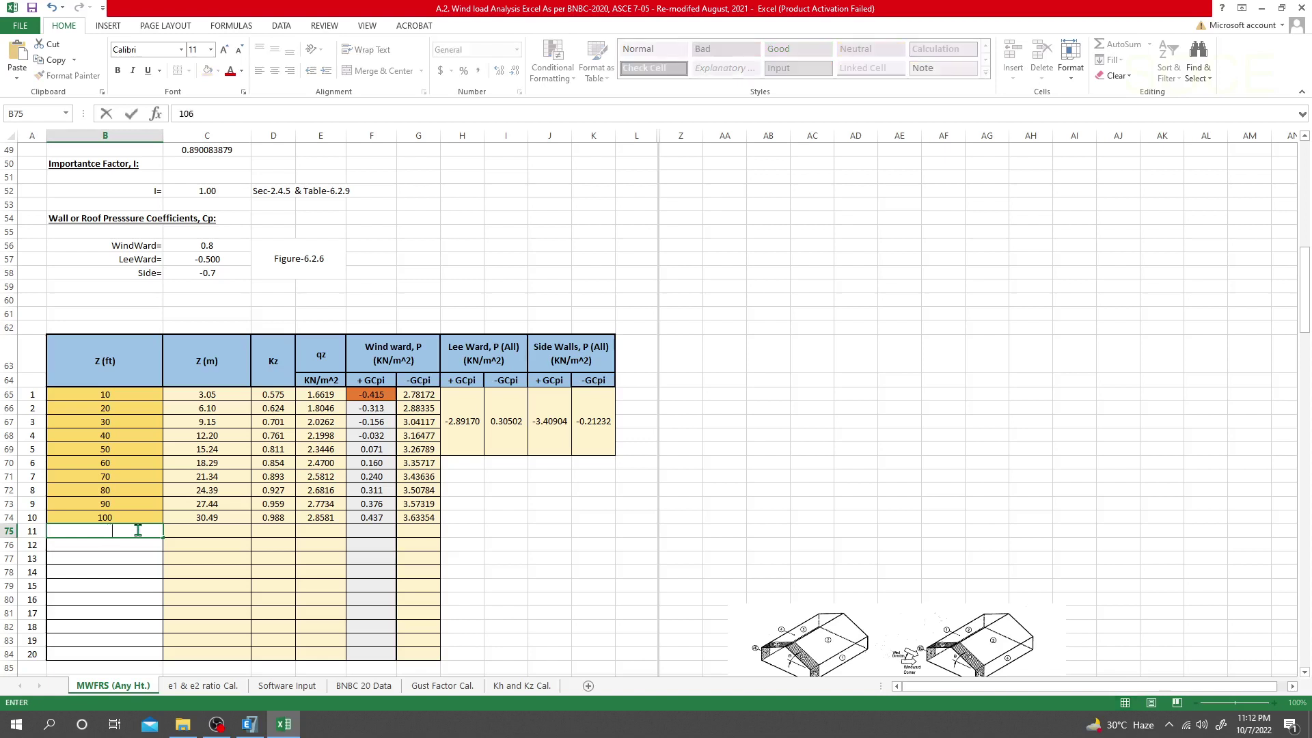
key("Return")
Set the eleventh height of the wind pressure table to 108 ft
left_click(139, 531)
double_click(130, 530)
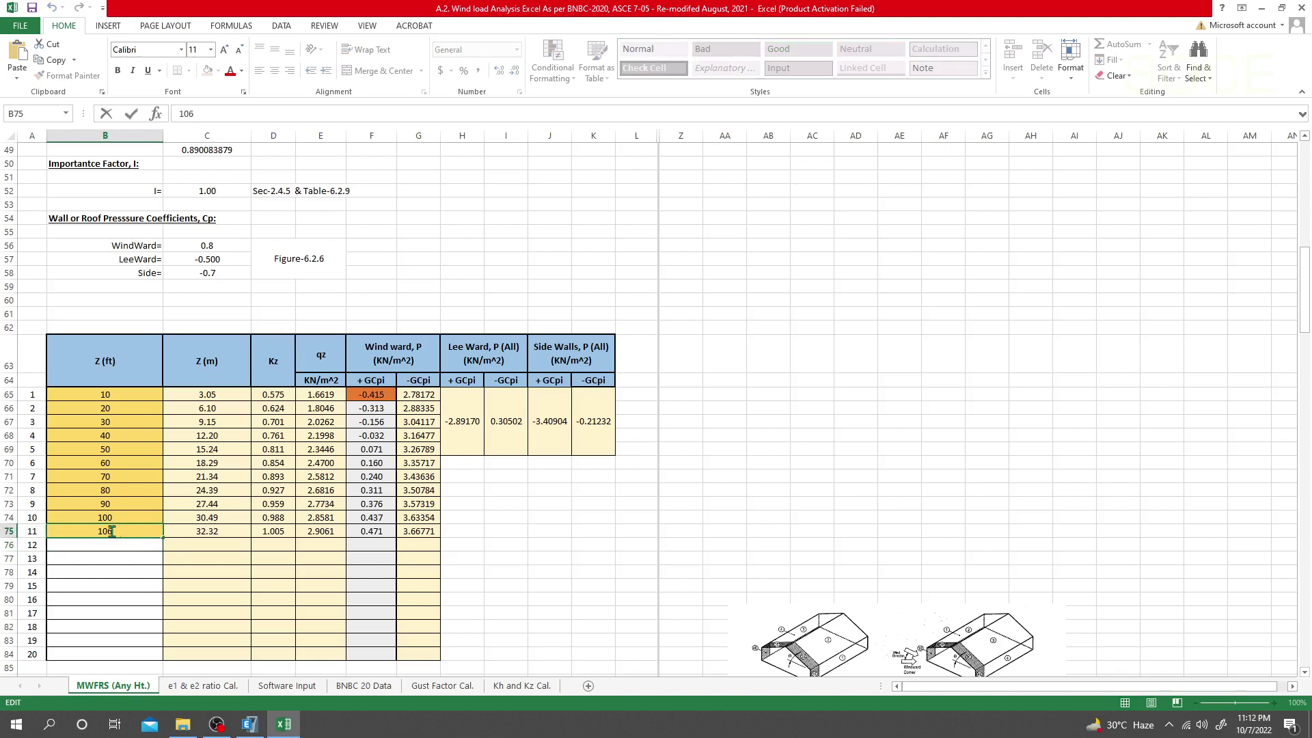
double_click(109, 531)
type("108")
key("Return")
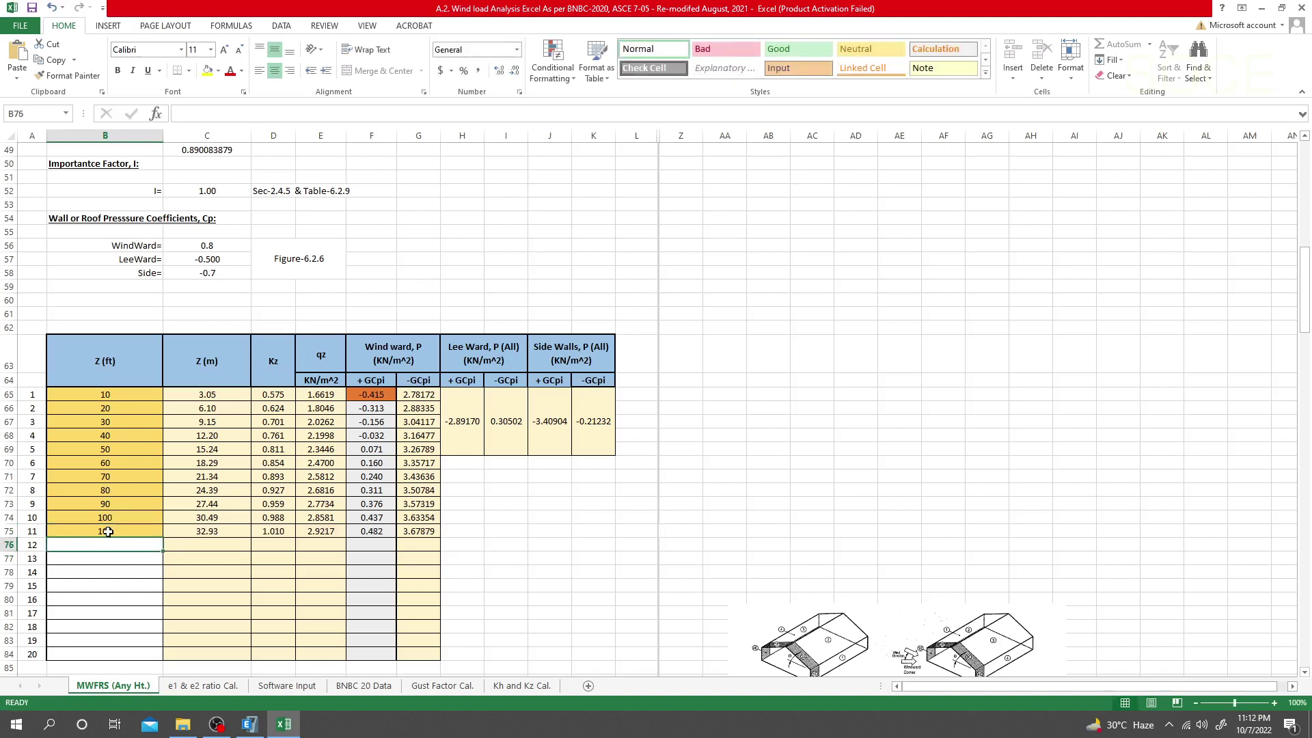
Examine the wind pressure table, checking the Z (m), Kz, qz and windward pressure cells and the roof load case diagrams
left_click(507, 555)
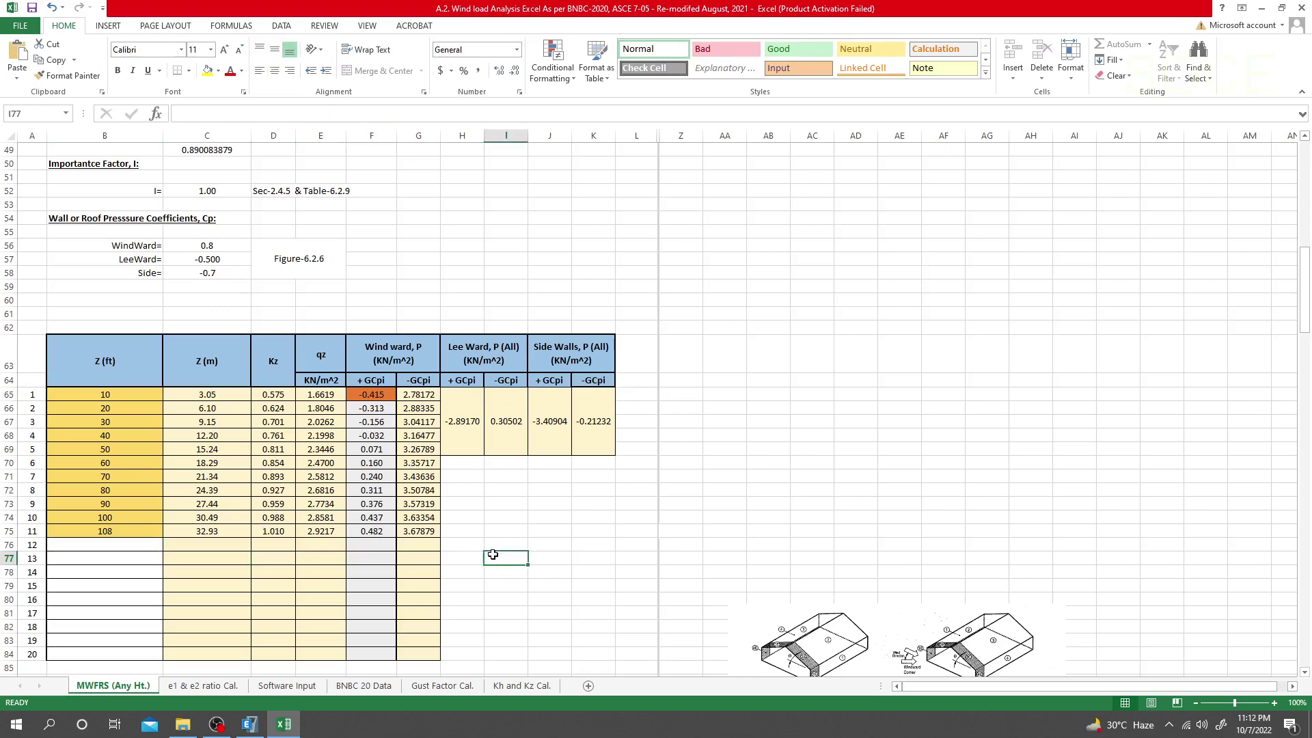
scroll(490, 553, "down", 7)
scroll(493, 550, "up", 2)
left_click(336, 513)
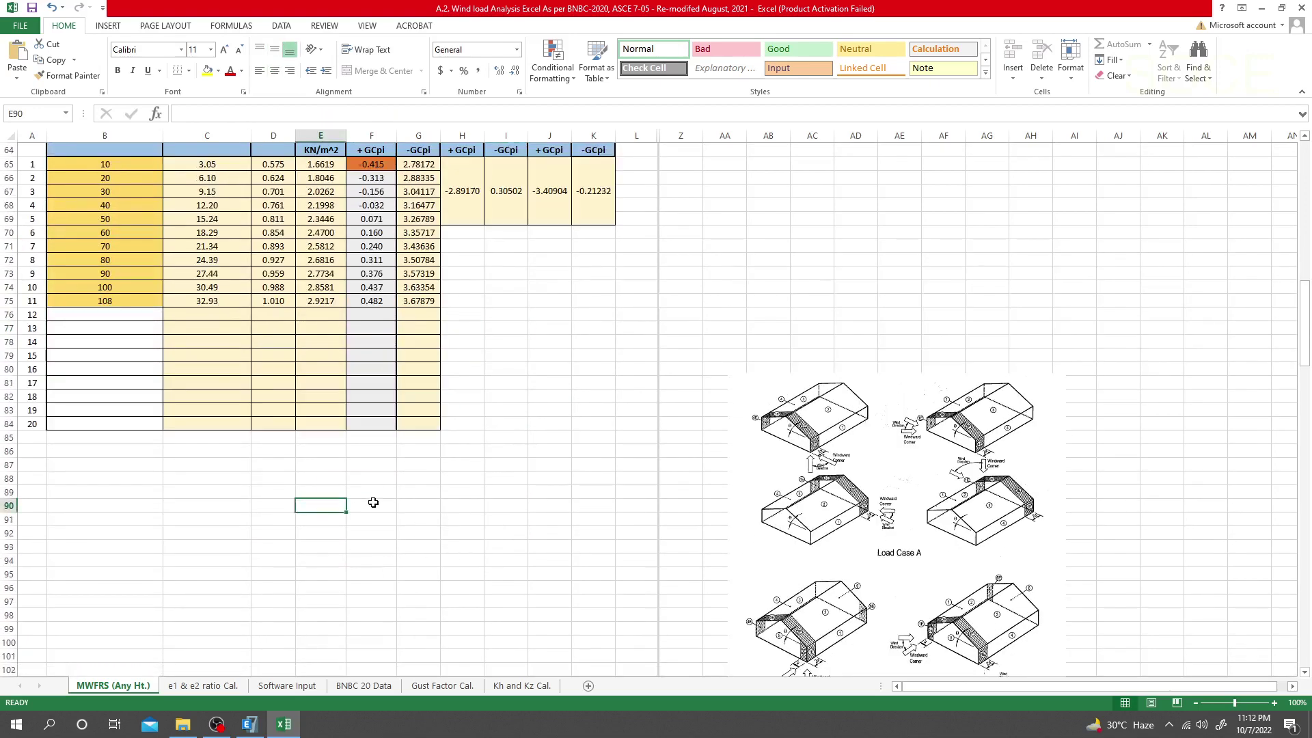
scroll(373, 503, "up", 3)
left_click(197, 531)
left_click(275, 531)
left_click(340, 528)
left_click(371, 530)
left_click(419, 530)
left_click(375, 530)
left_click(304, 528)
left_click(264, 529)
left_click(187, 534)
left_click_drag(130, 535, 428, 640)
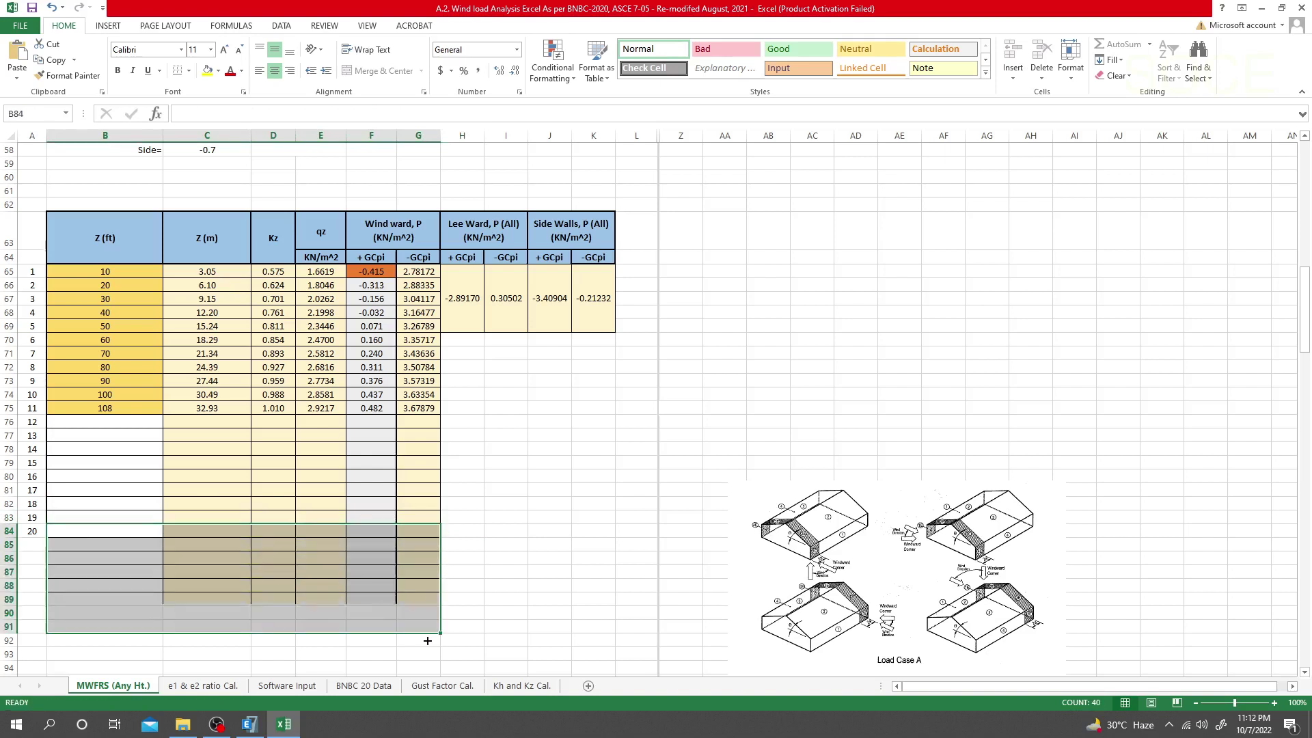
key("ctrl+z")
left_click(498, 596)
scroll(499, 596, "up", 2)
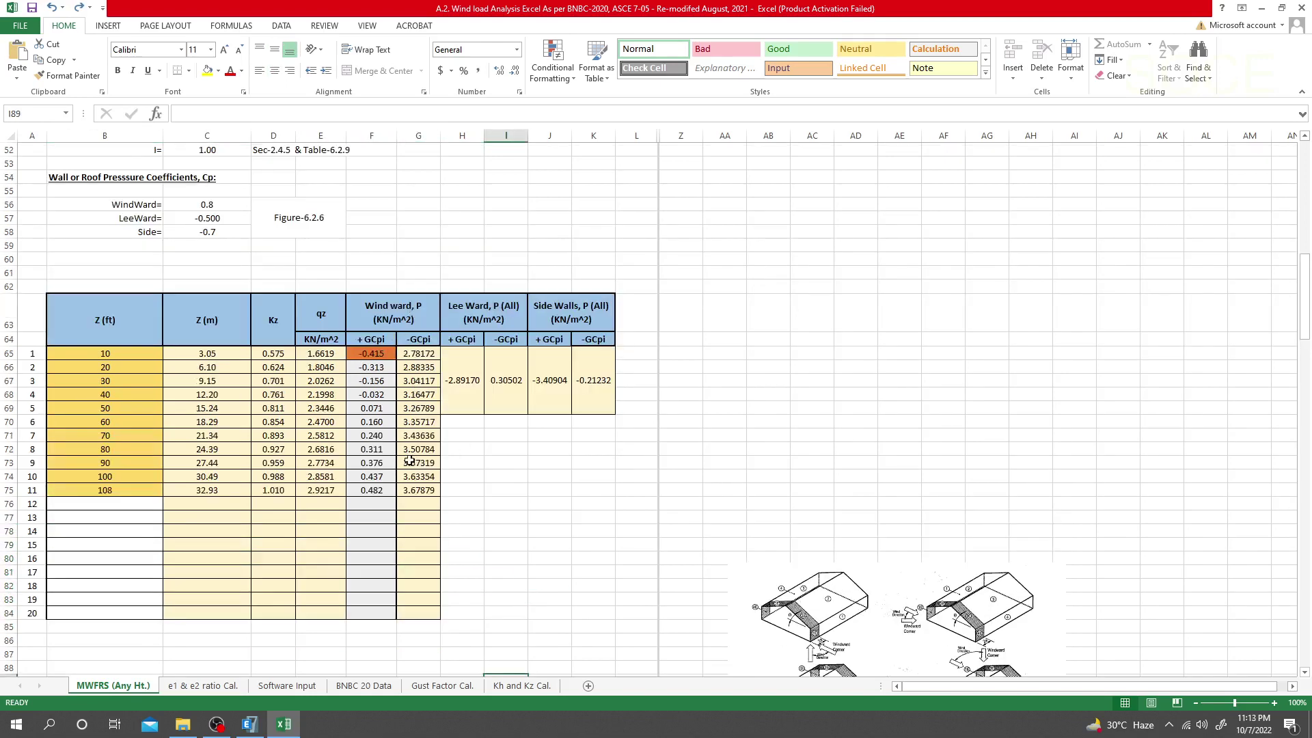
Review the required ETABS data on the Software Input sheet and the mass and rigidity centre table on the e1 & e2 ratio Cal. sheet
scroll(410, 460, "up", 17)
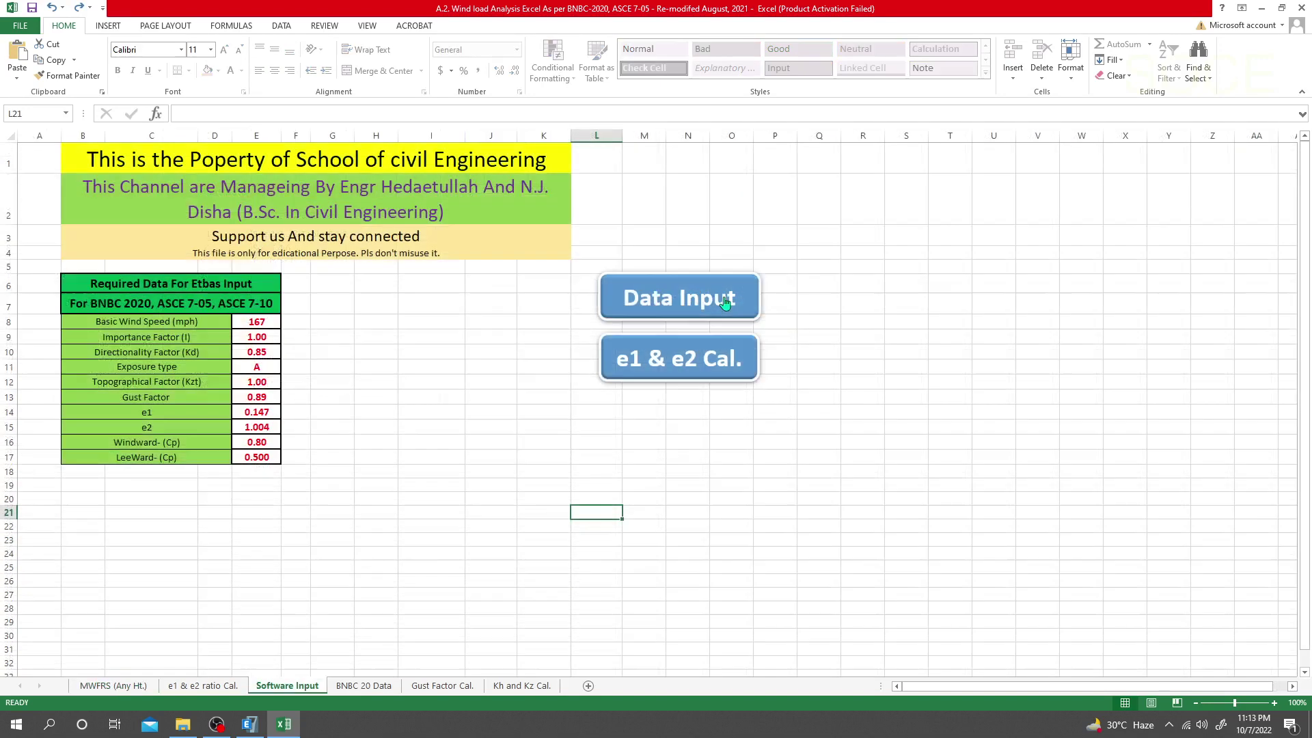
left_click(725, 304)
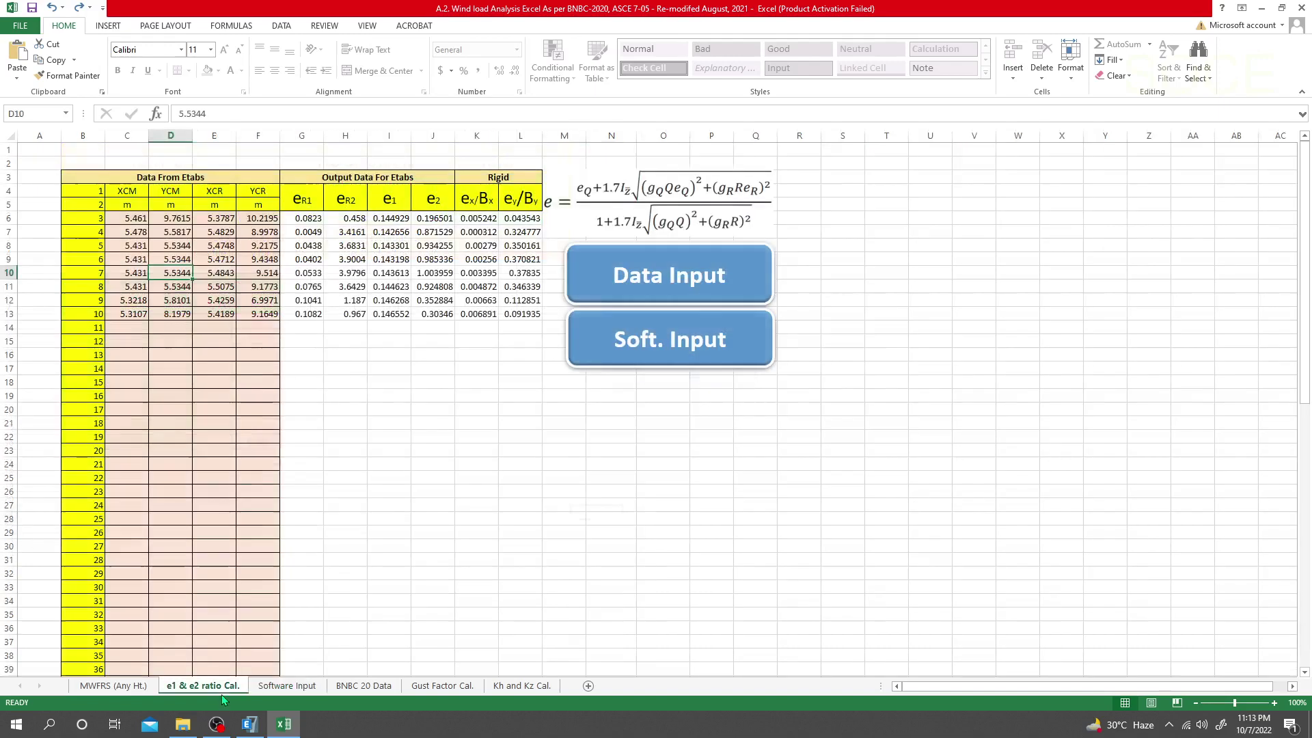
left_click(195, 685)
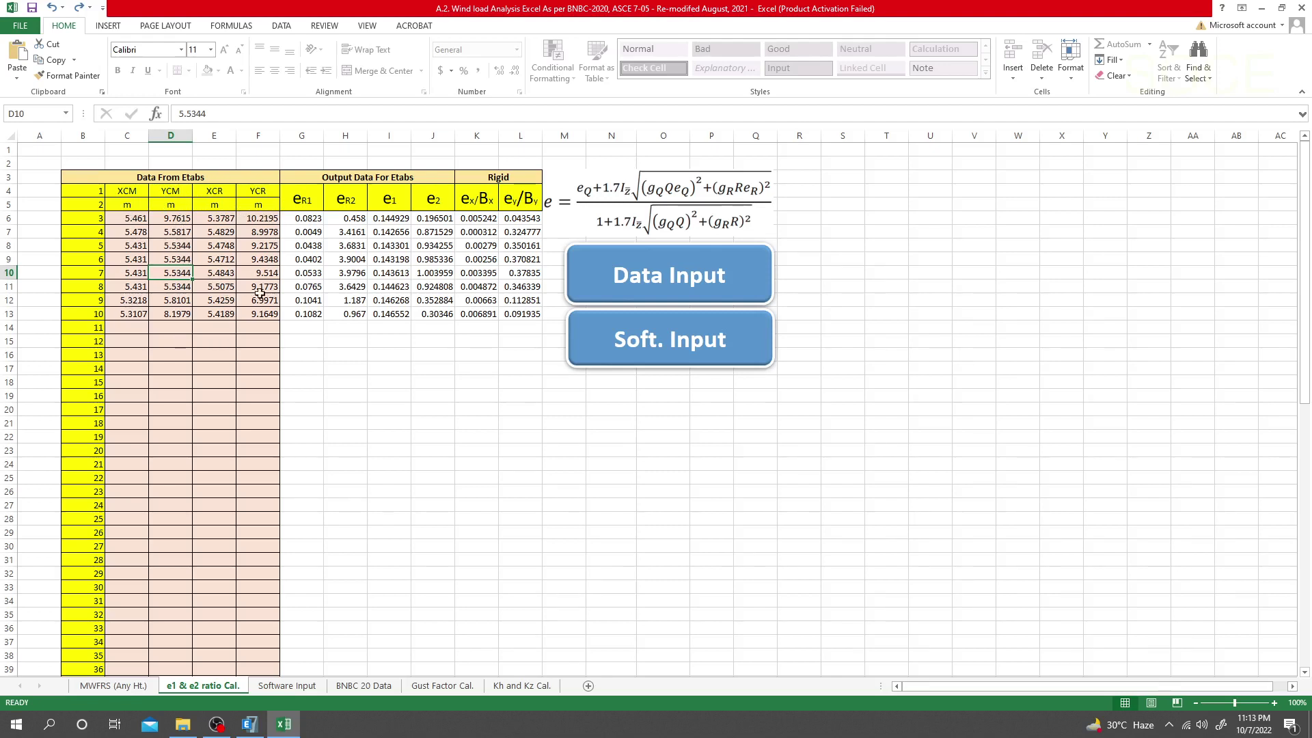
left_click(170, 328)
left_click(185, 385)
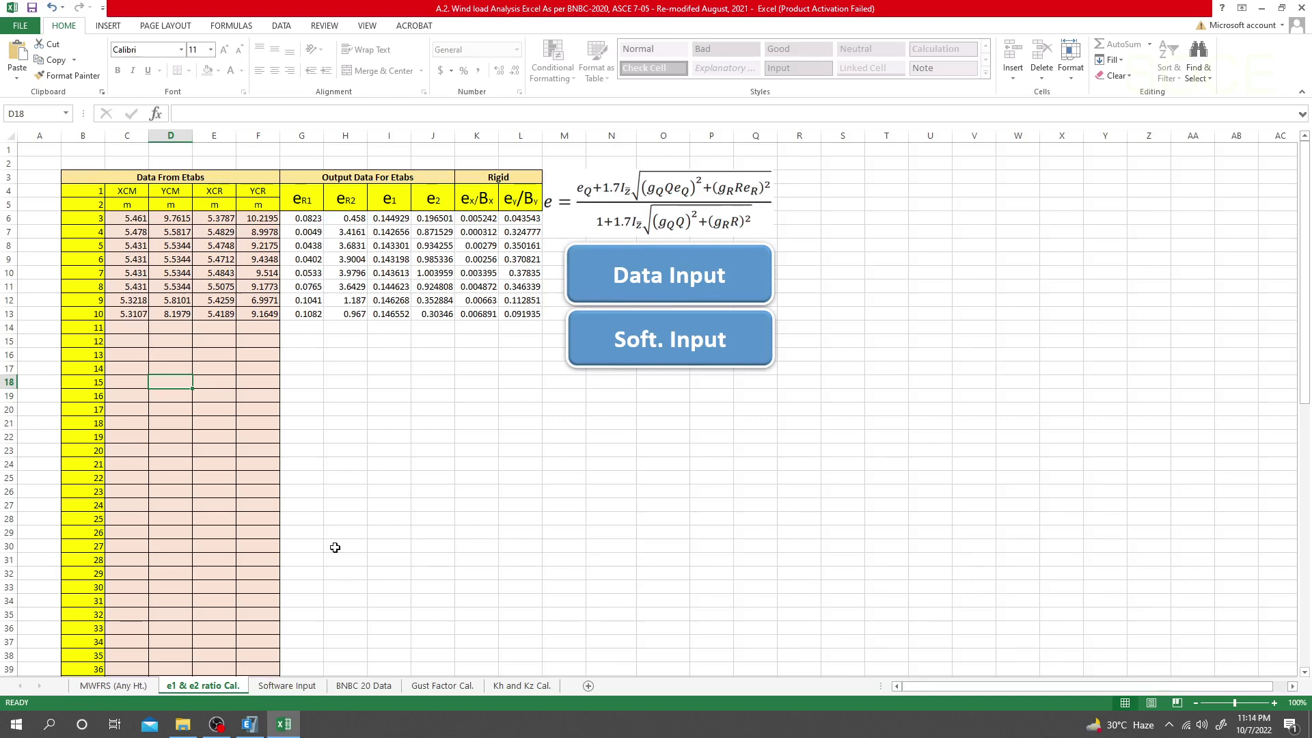
Show the Software Input sheet, place the workbook window beside the ETABS model, and switch to ETABS
left_click(274, 686)
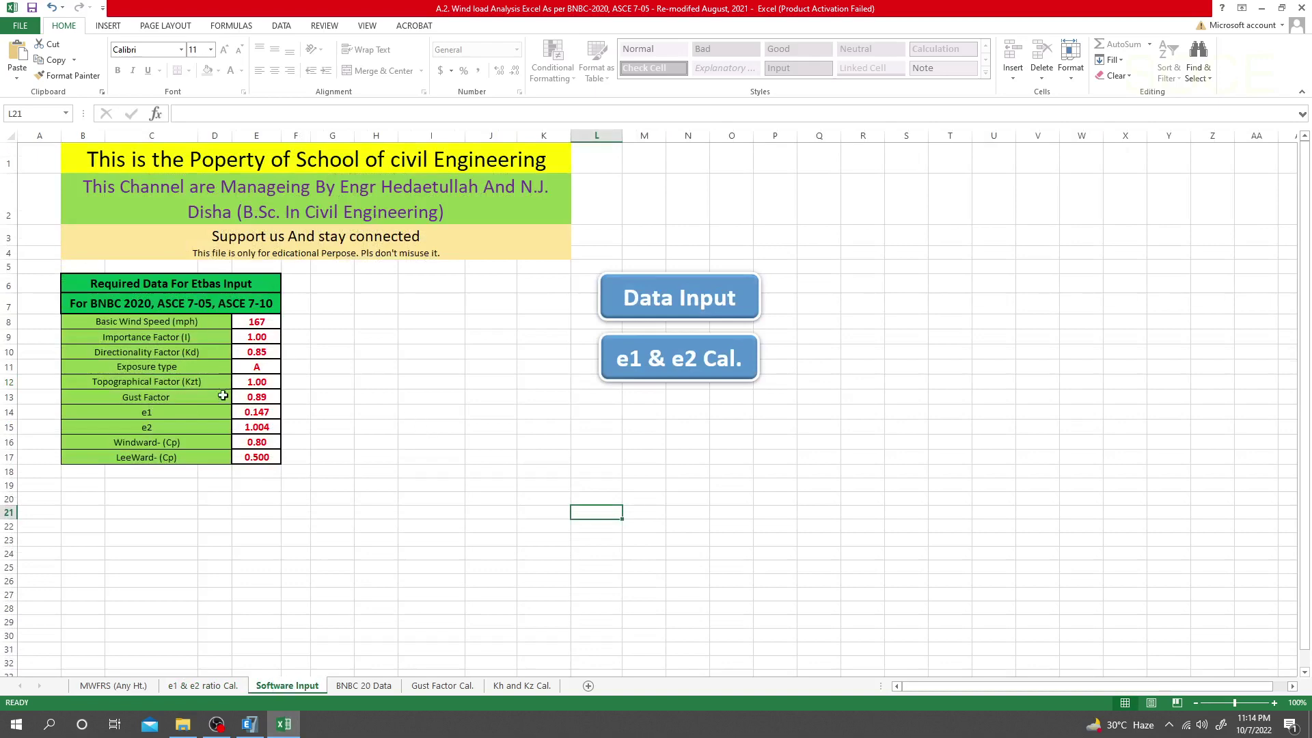
left_click_drag(682, 10, 1278, 65)
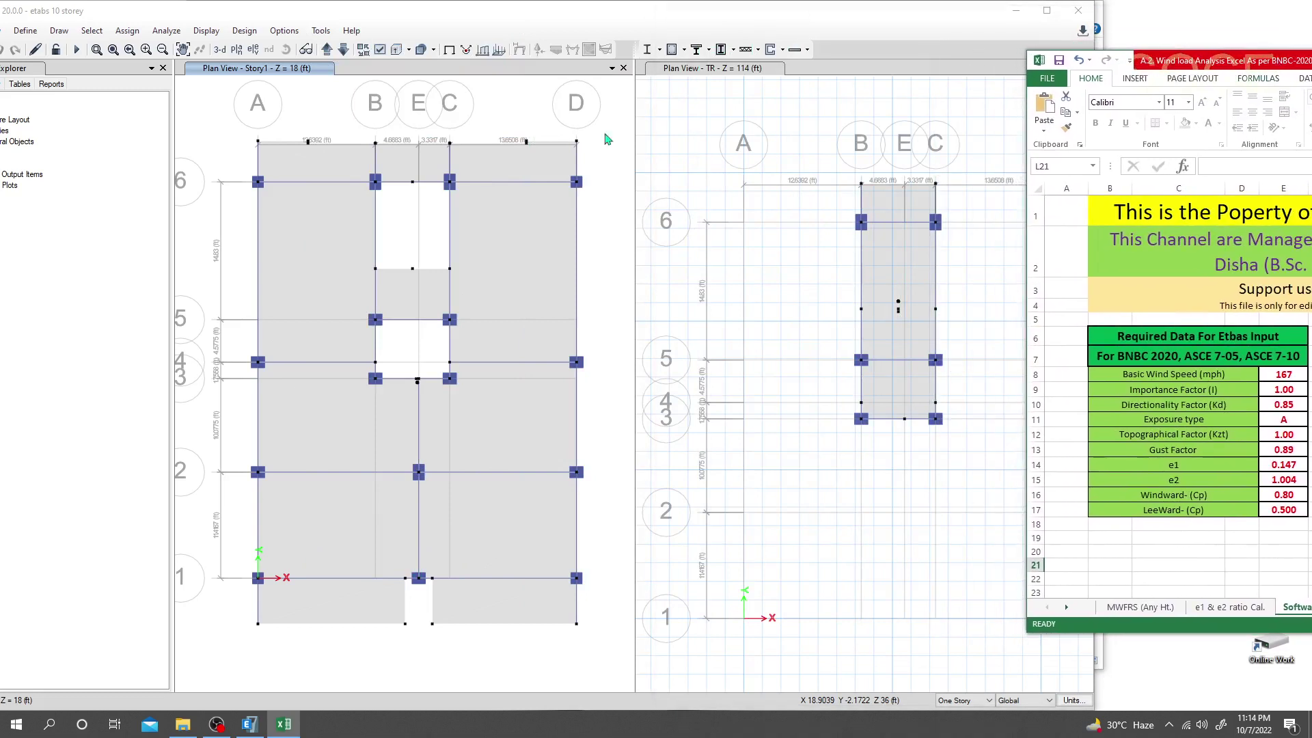
left_click(608, 140)
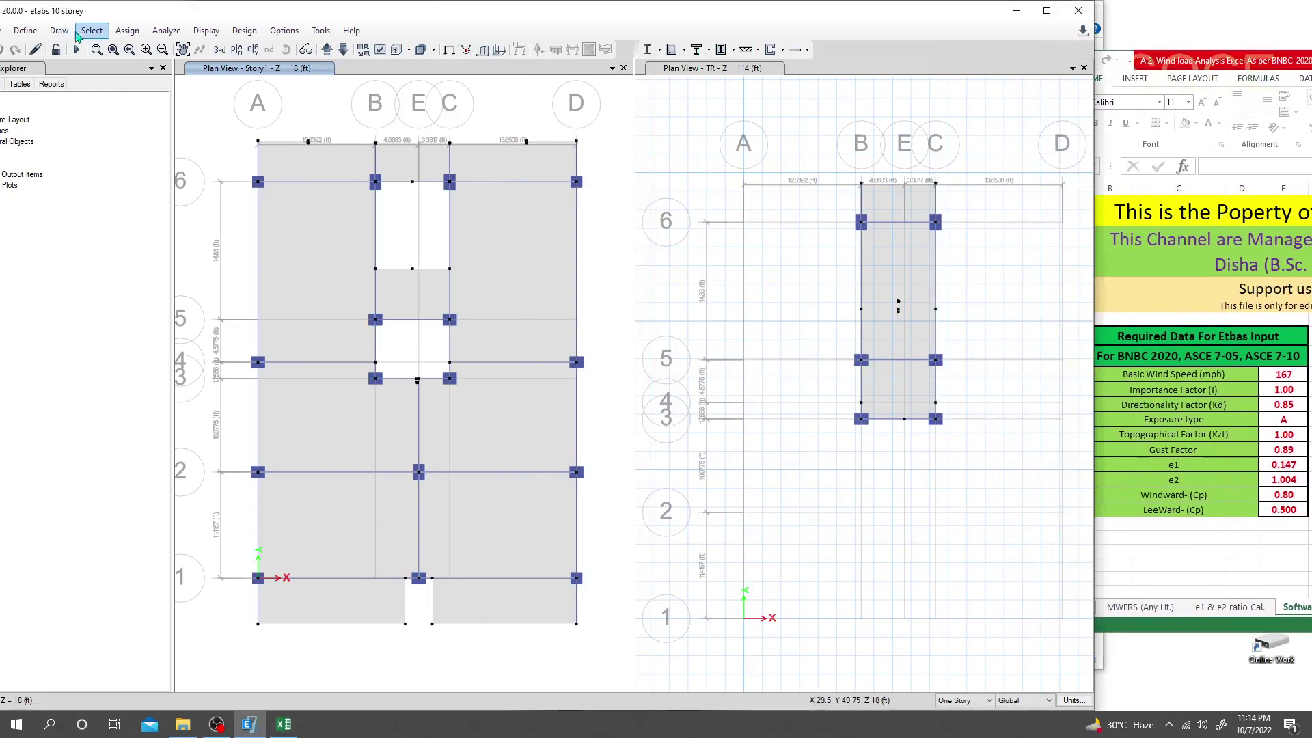
Open the ASCE 7-05 lateral load settings of the Wx load pattern, keeping the workbook's required data in view
left_click(99, 32)
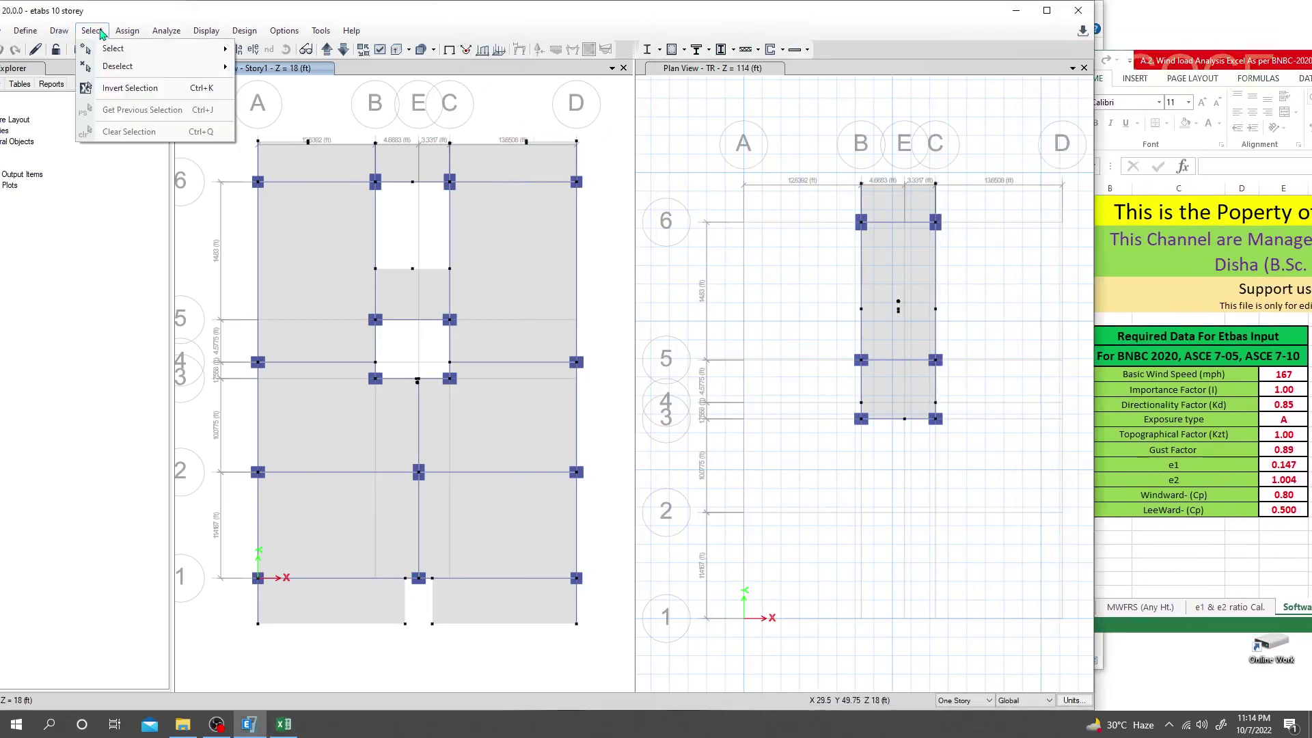
left_click(25, 31)
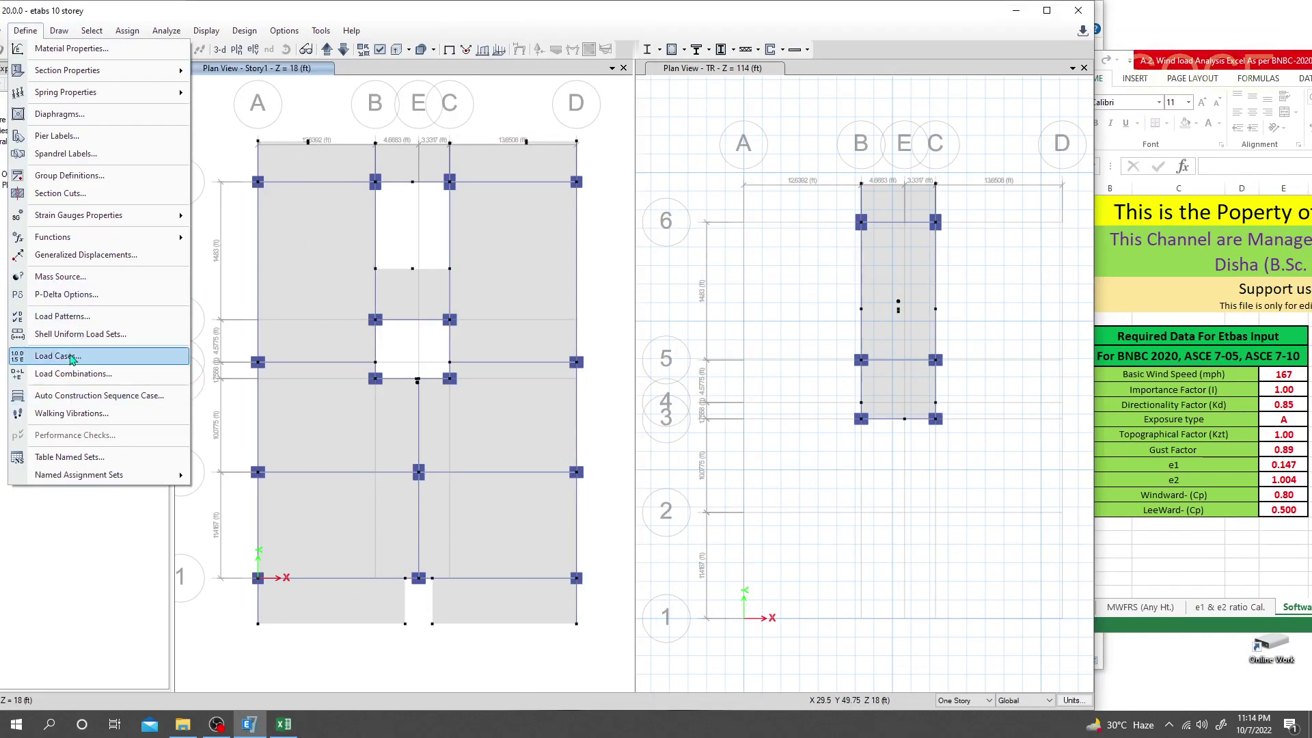
left_click(72, 318)
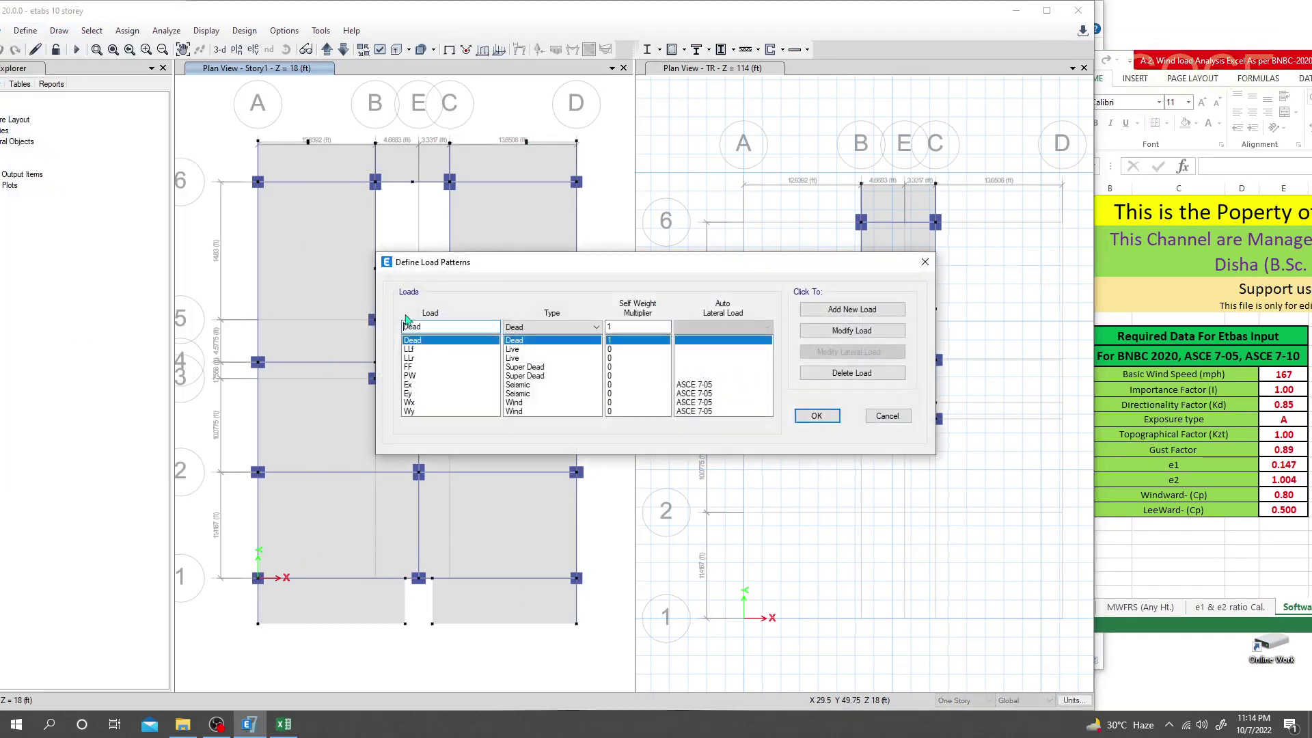
left_click_drag(506, 260, 219, 208)
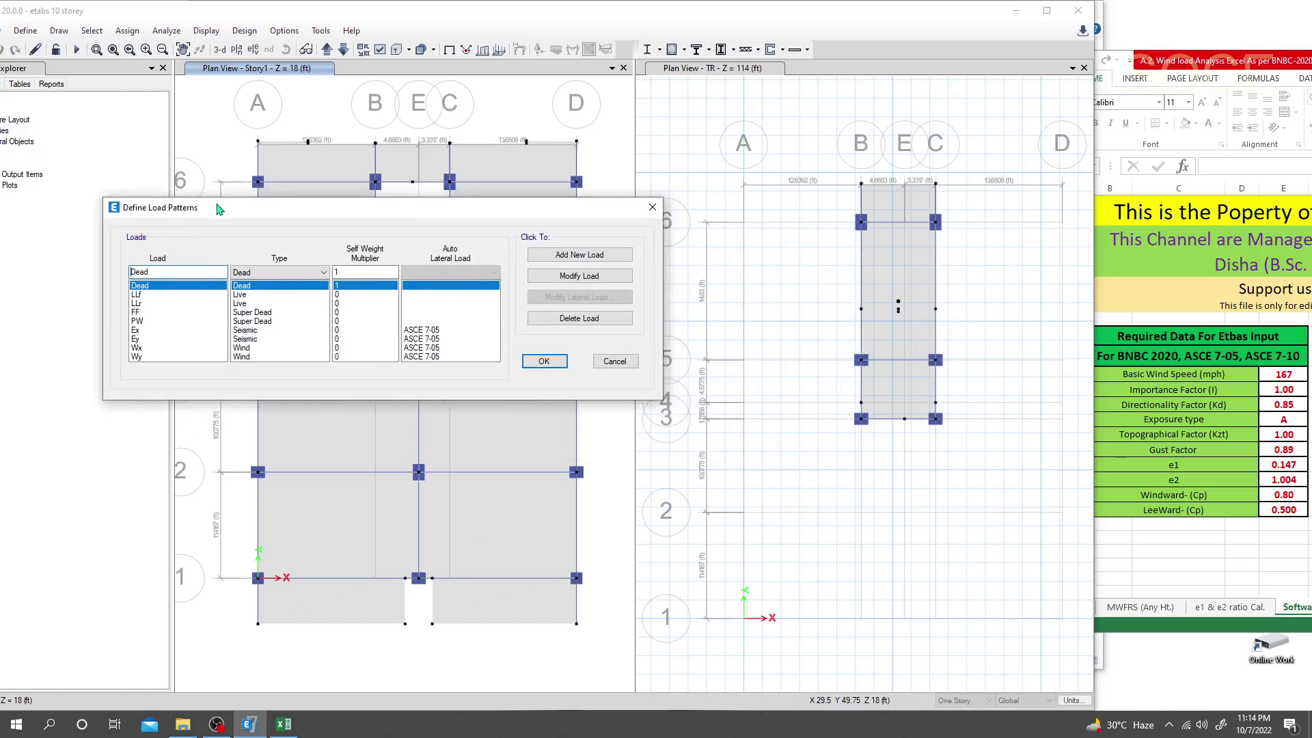
left_click(146, 348)
left_click(580, 299)
left_click_drag(676, 179, 408, 181)
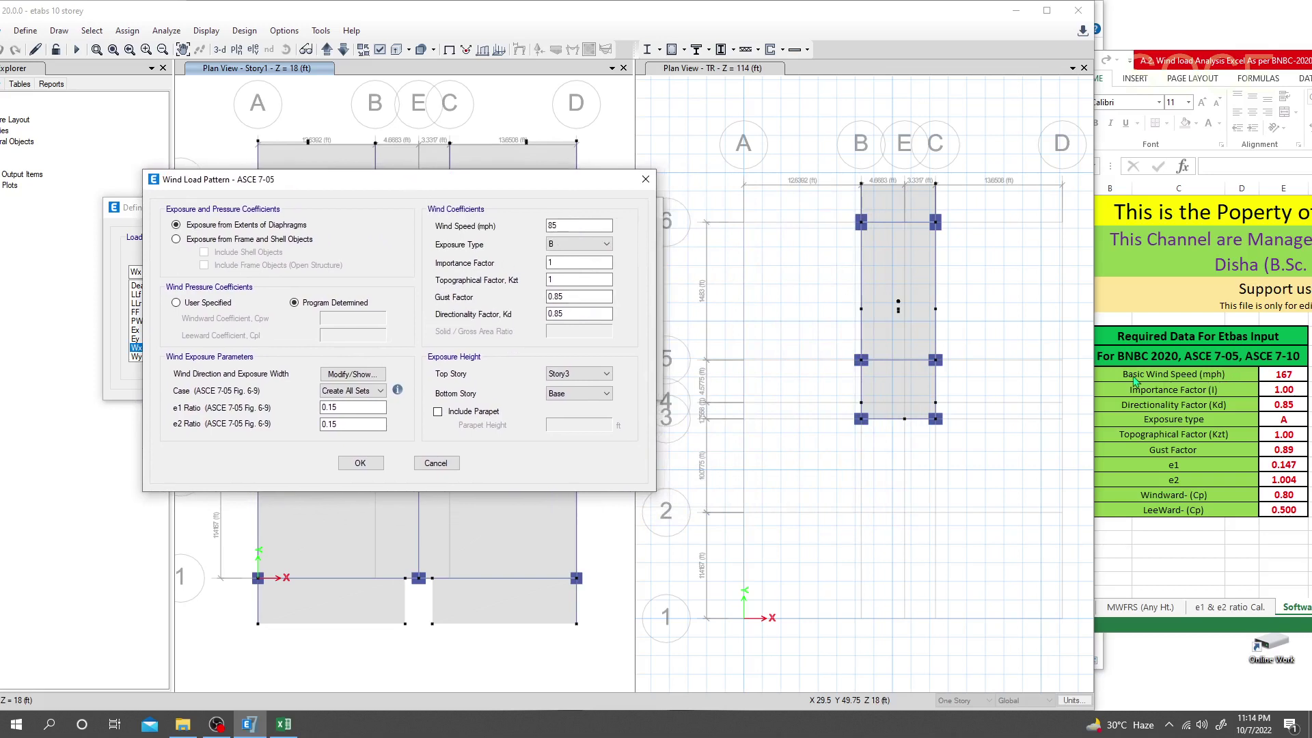
Set the Wx wind speed to 167 mph and choose exposure type B
double_click(582, 226)
type("167")
left_click(565, 246)
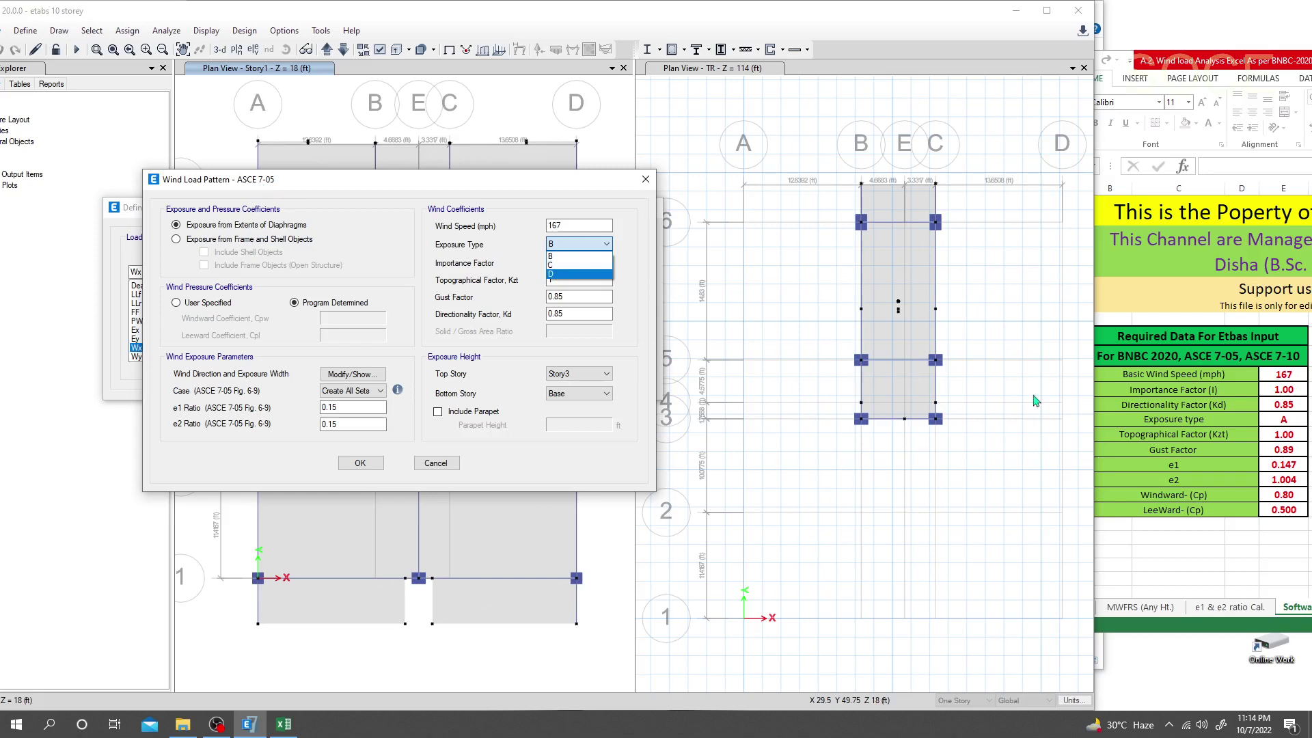
left_click(559, 257)
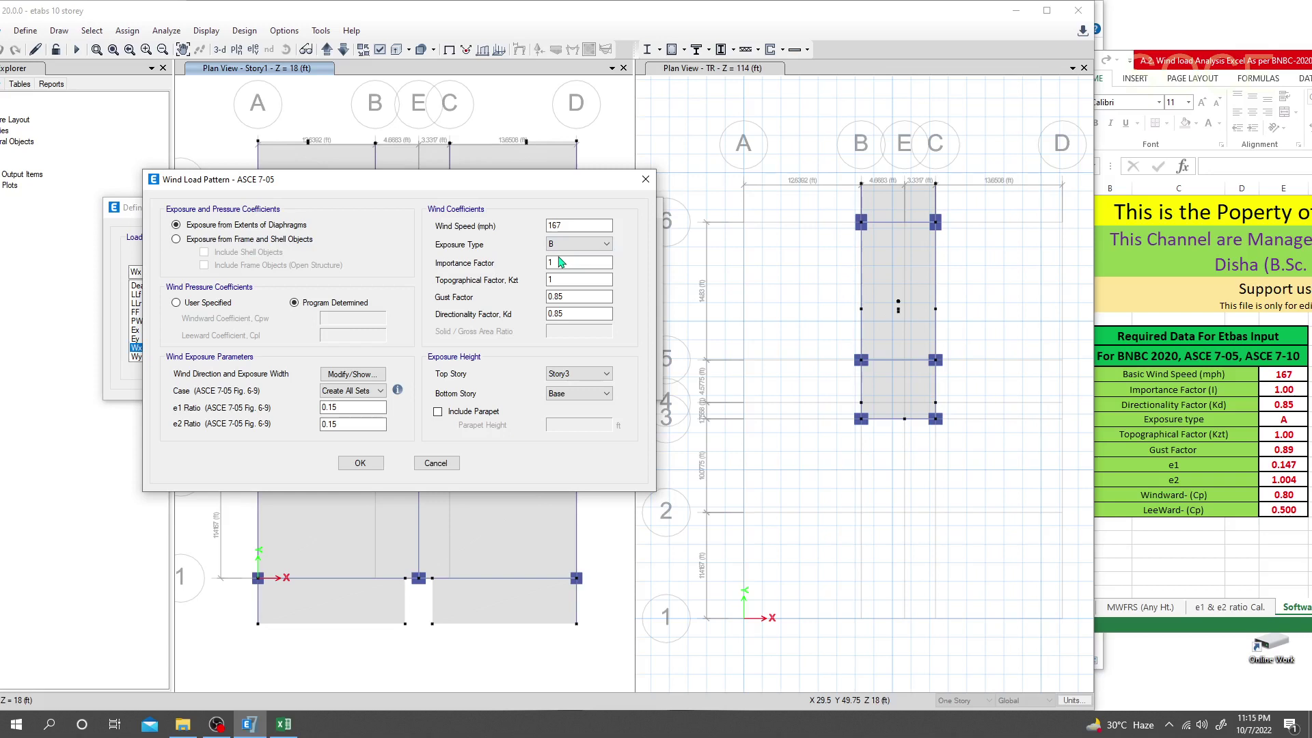
Set the gust factor to 0.89, keeping the importance and topographical factors at 1 and the directionality factor at 0.85
double_click(559, 263)
double_click(551, 280)
double_click(578, 296)
type("0")
left_click(581, 313)
left_click_drag(574, 311, 506, 315)
Set the wind exposure height from bottom story GF to top story TR
left_click(567, 395)
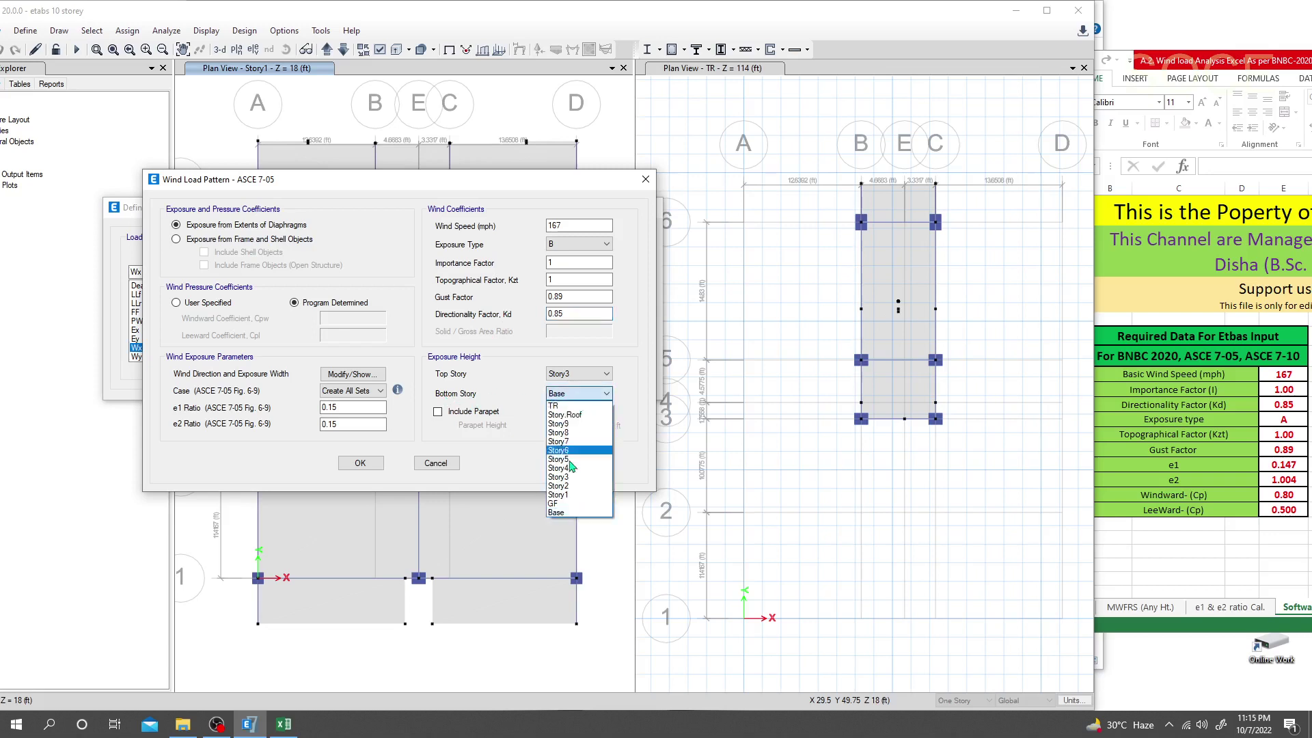
left_click(572, 504)
left_click(577, 374)
left_click(575, 388)
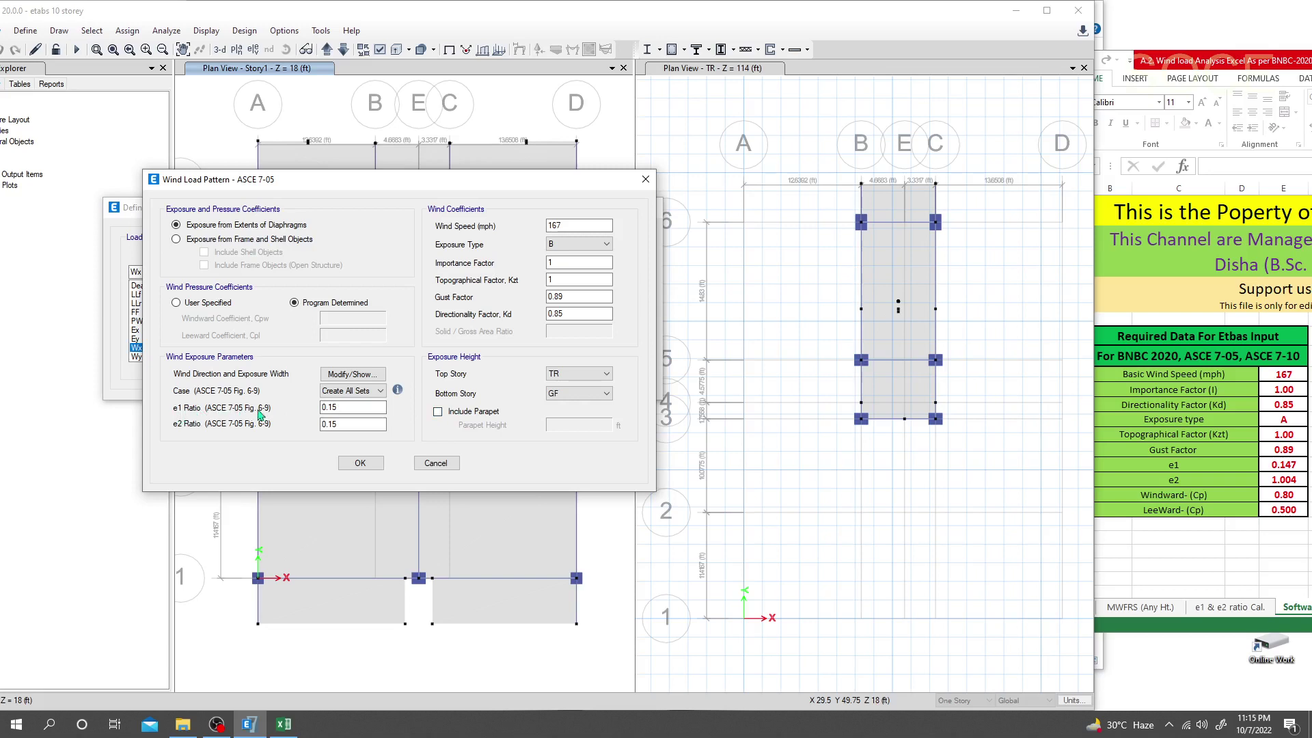
Keep the Wx exposure case at Create All Sets with both the e1 and e2 ratios at 0.15
double_click(337, 424)
left_click(374, 397)
left_click(429, 438)
Keep the Wx wind direction angle at 0 degrees, with exposure widths auto-calculated from the diaphragm extents
left_click(347, 378)
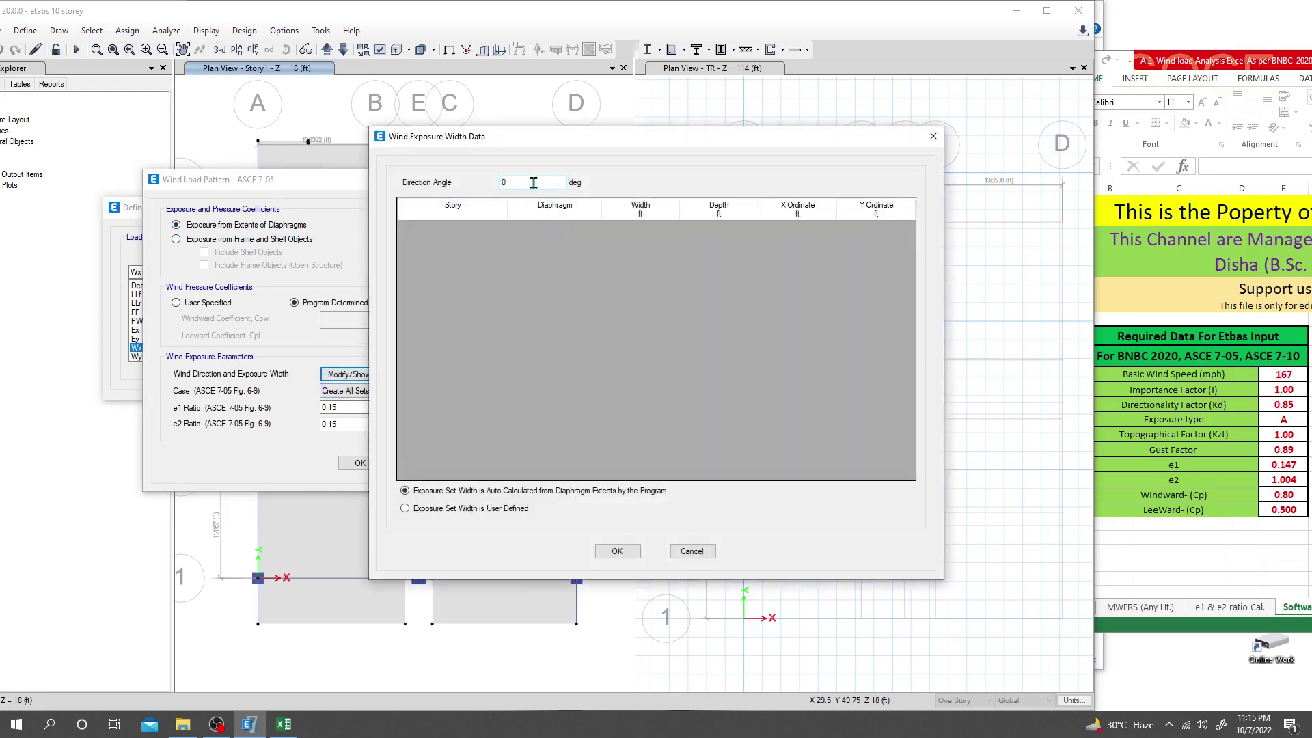
double_click(536, 179)
left_click(404, 509)
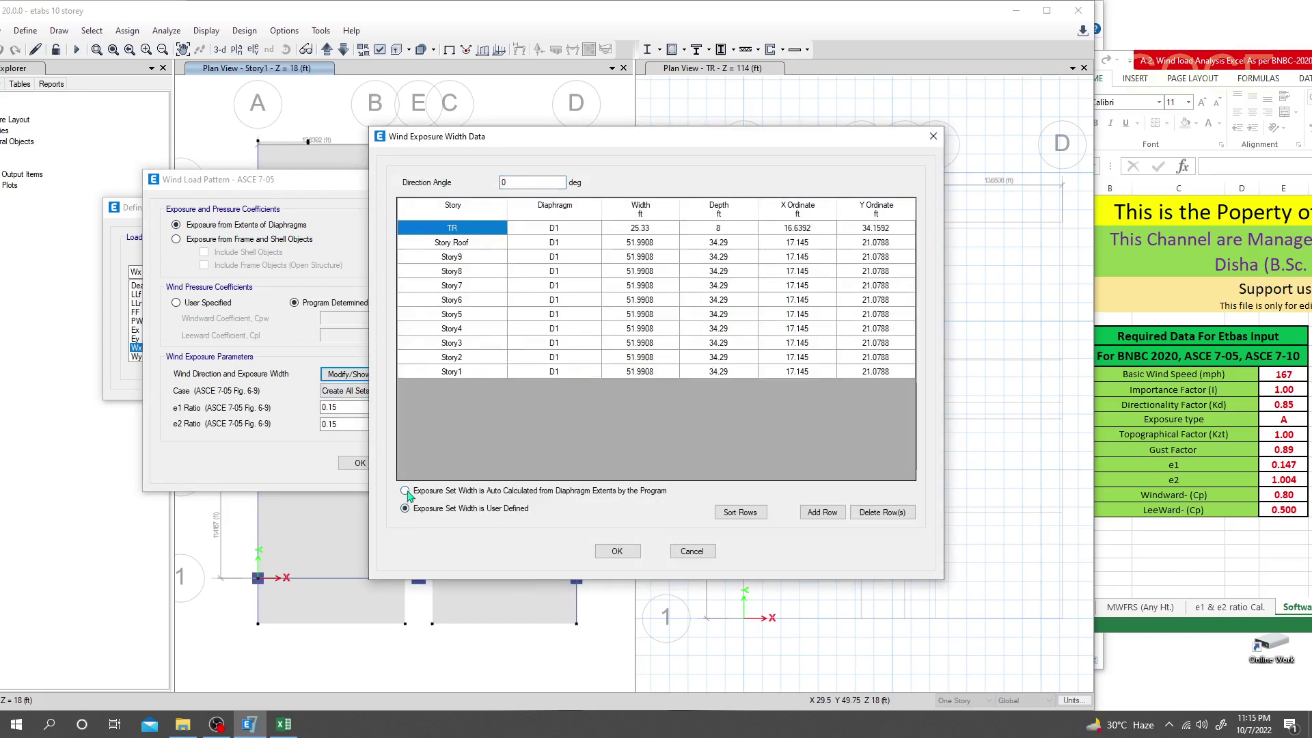
left_click(405, 491)
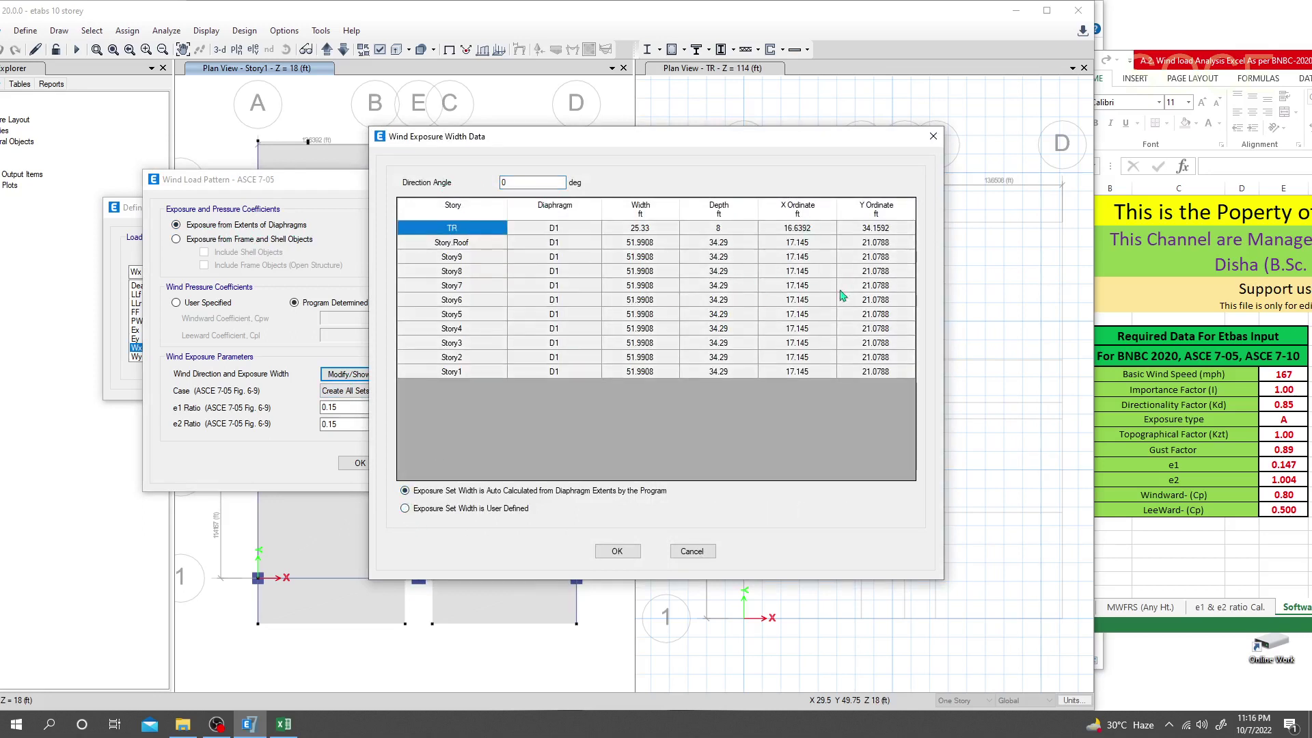
left_click(524, 183)
left_click(617, 550)
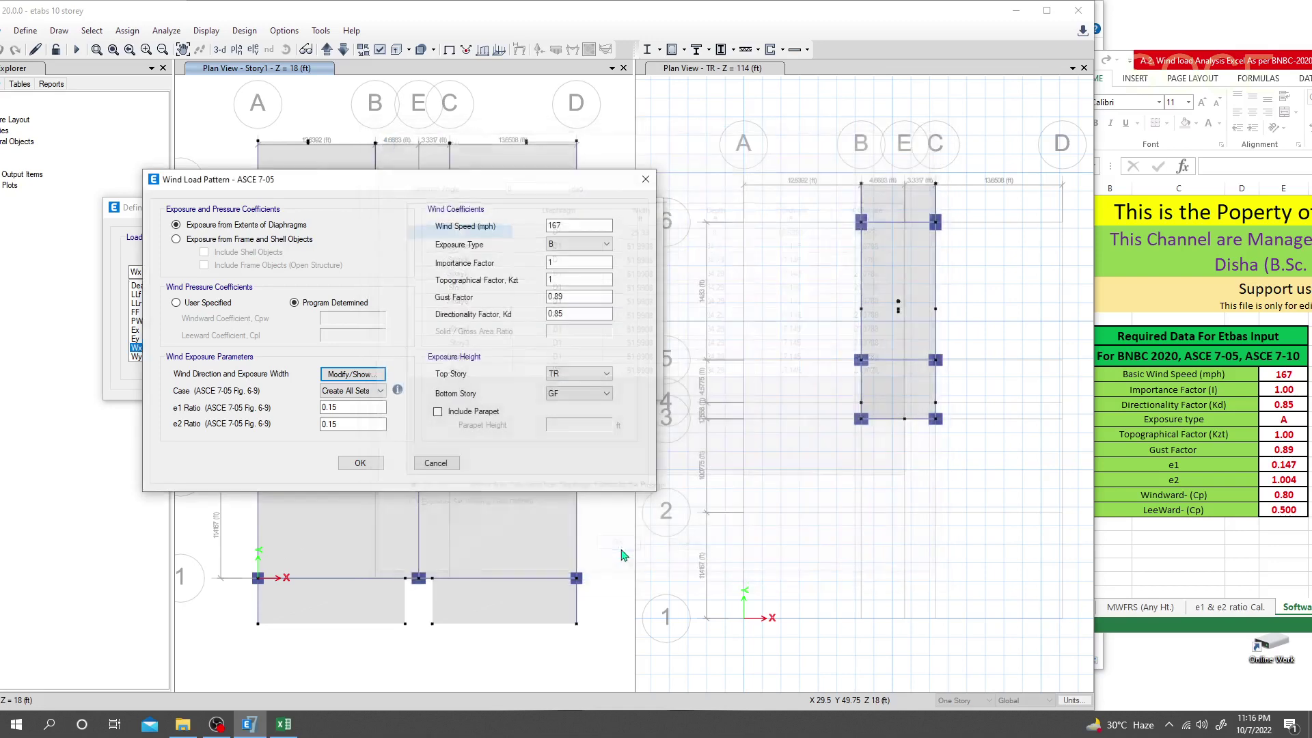
Make the Wx wind pressure coefficients user specified, with windward 0.8 and leeward 0.5
left_click(177, 303)
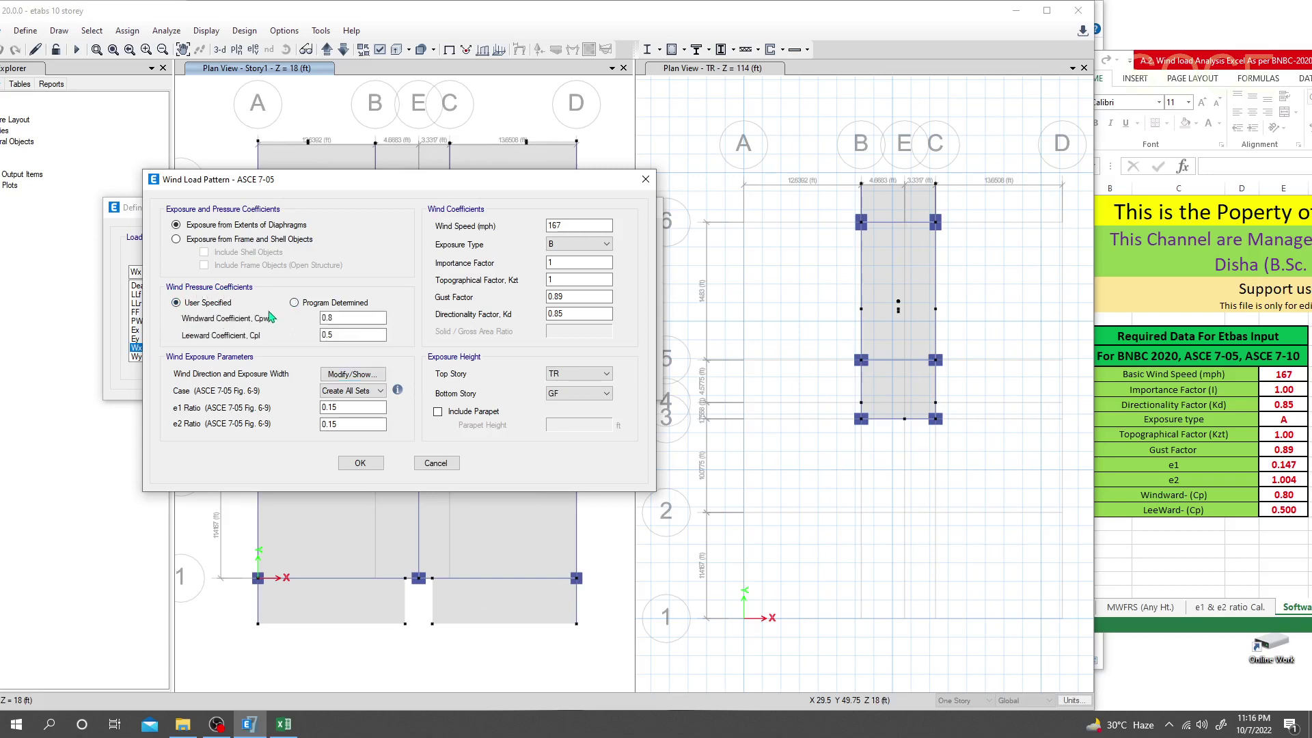
double_click(347, 319)
double_click(347, 335)
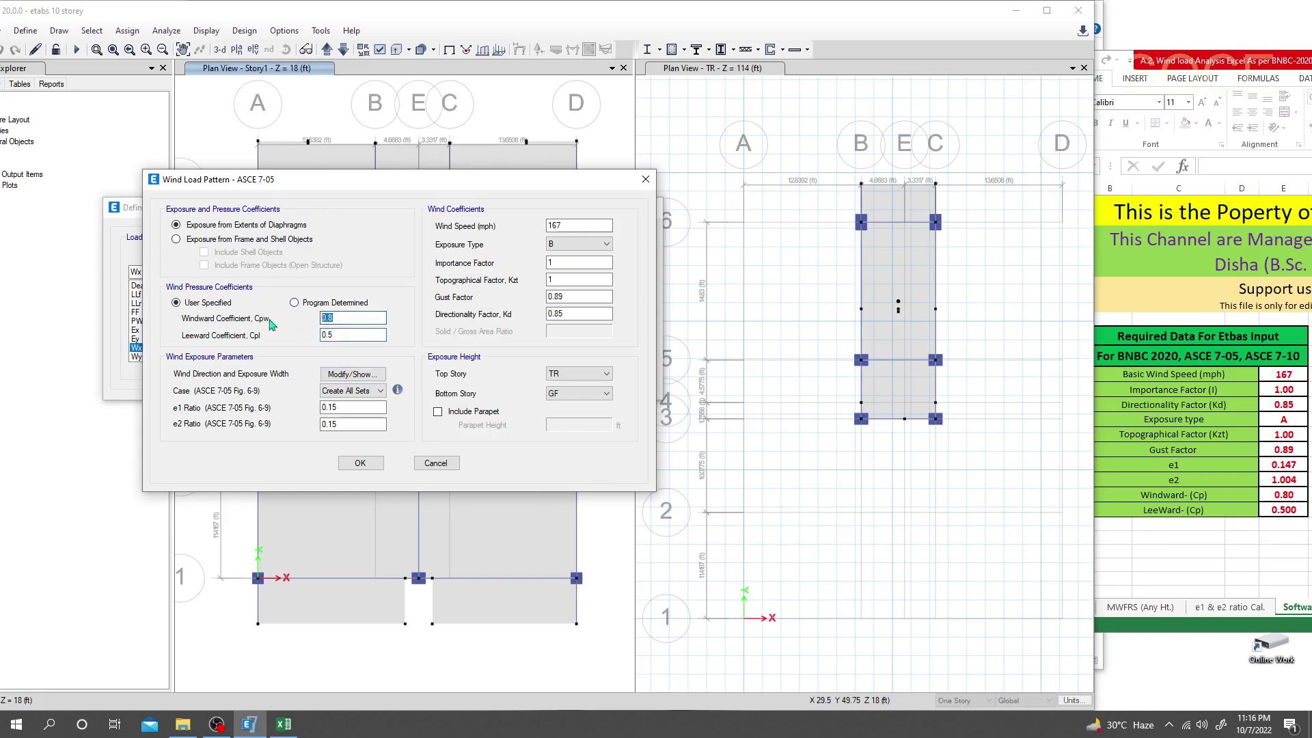
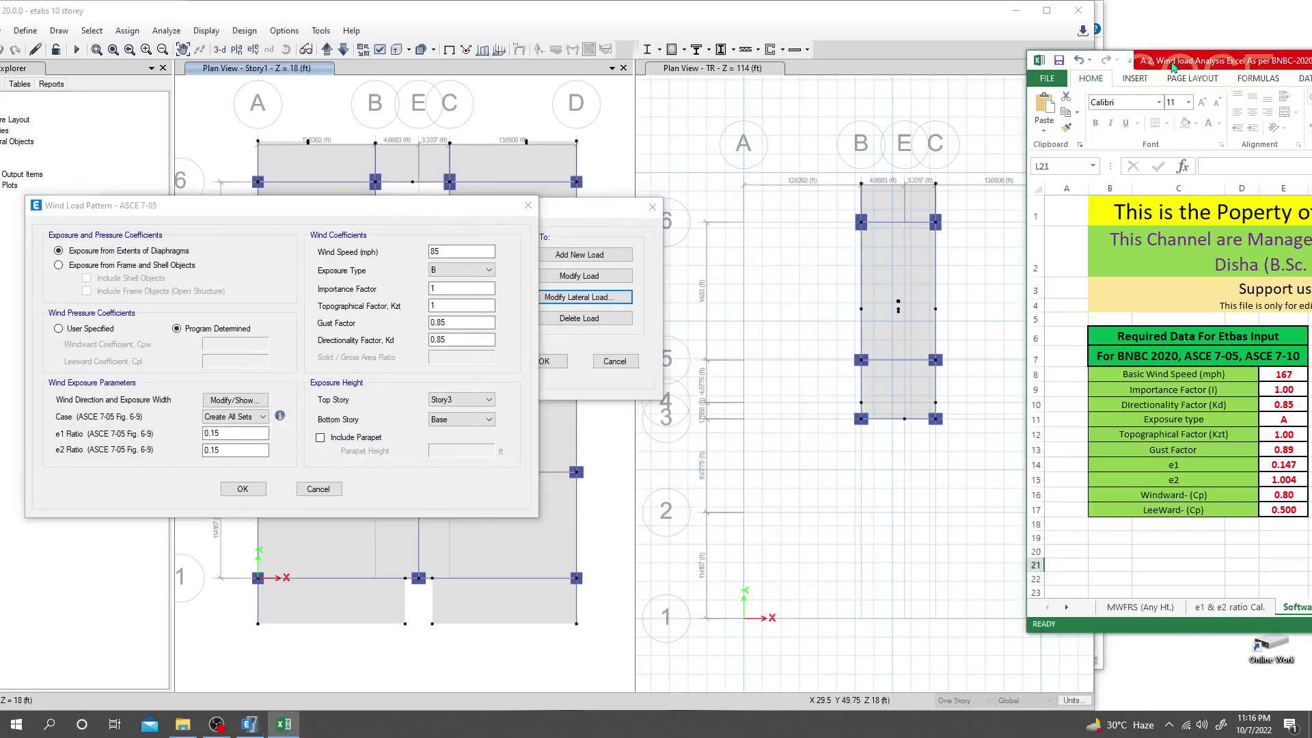
Switch to the Excel wind load workbook and set the wind direction in its input data to Parallel
left_click_drag(1175, 65, 560, 65)
left_click(999, 61)
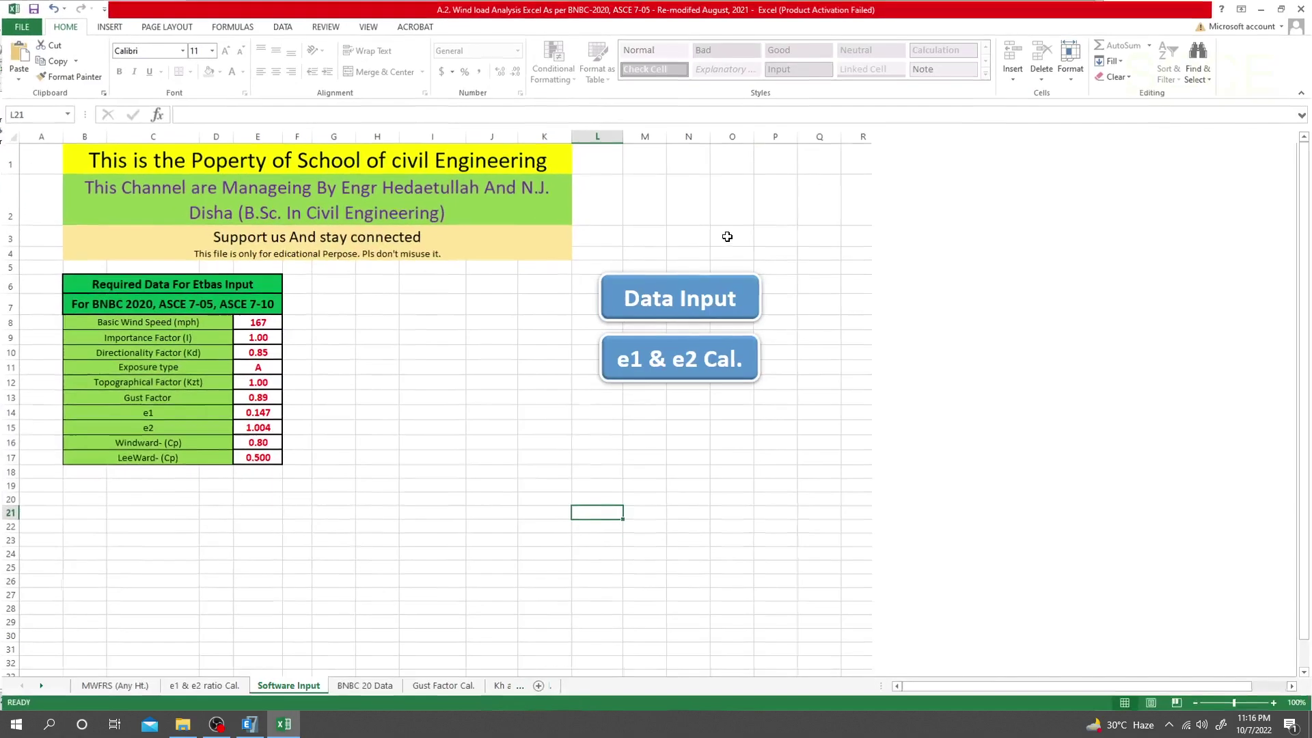
left_click(693, 298)
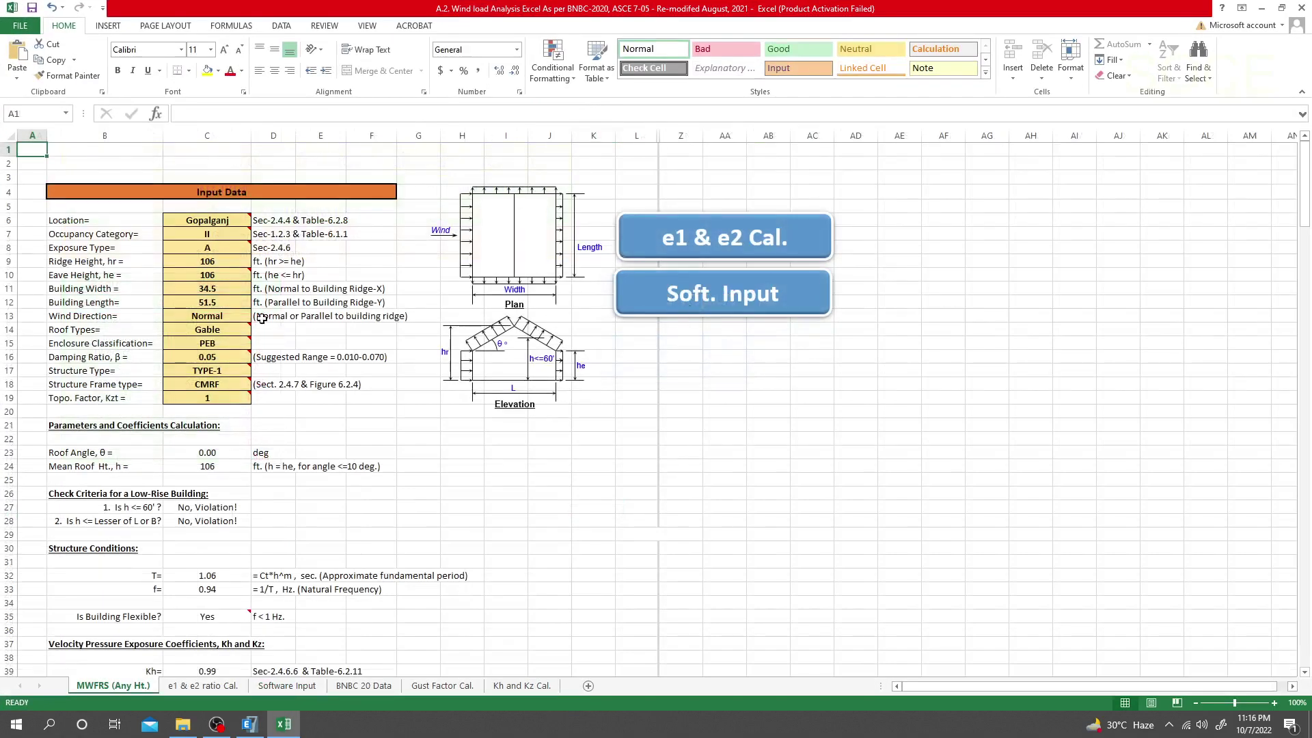
left_click(198, 316)
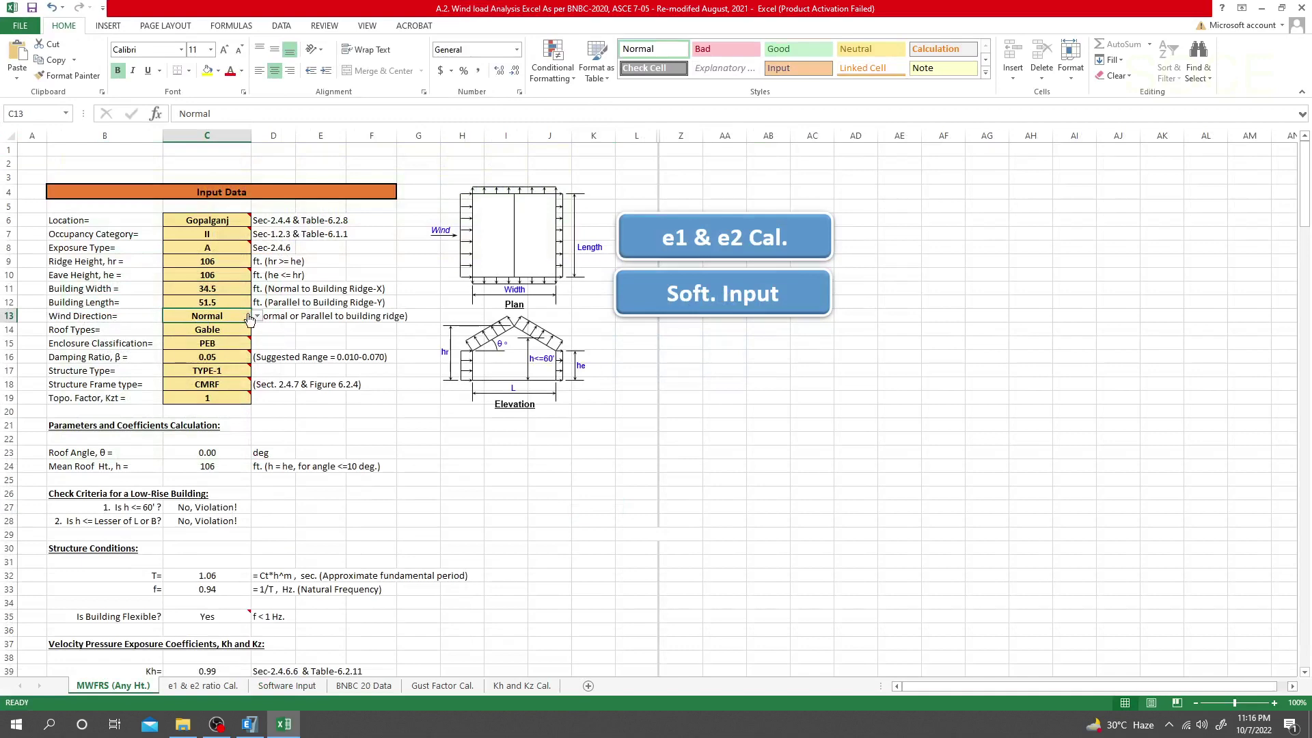
left_click(257, 316)
left_click(195, 337)
Show the workbook's Software Input sheet and place its window beside the ETABS wind load dialog
left_click(704, 303)
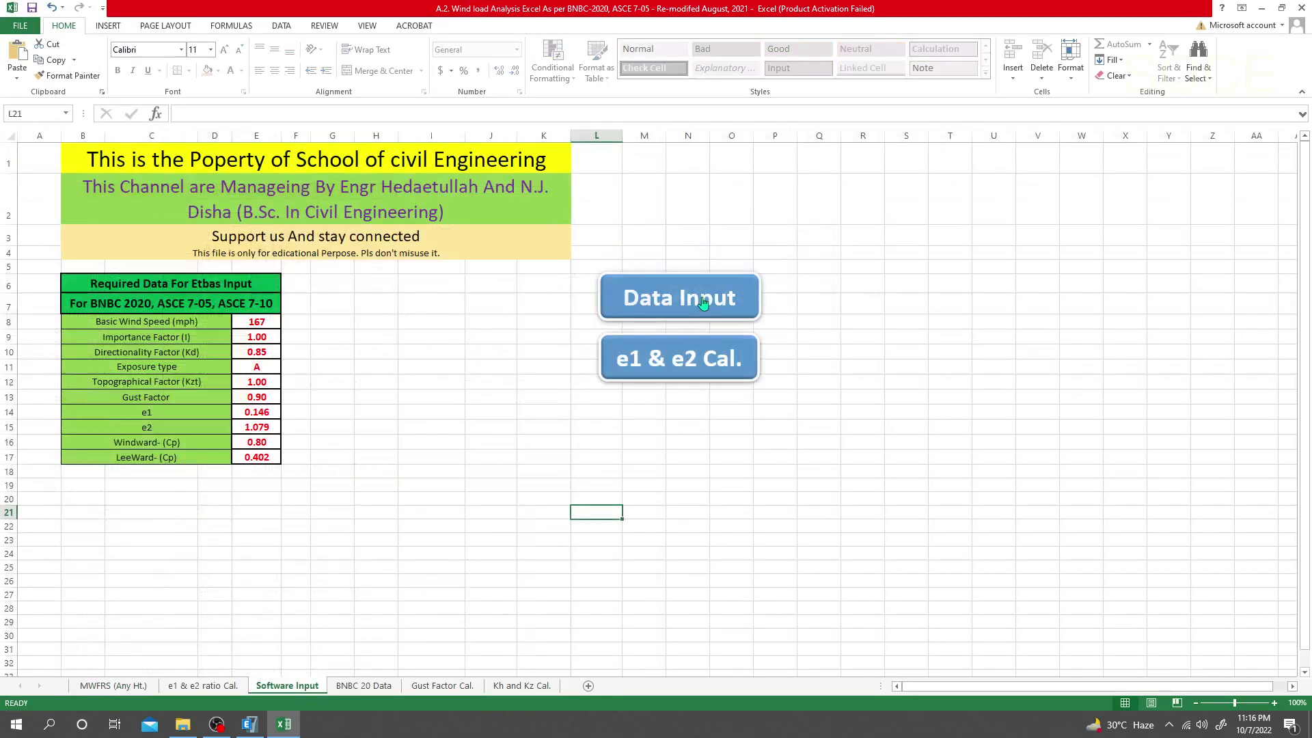
double_click(441, 14)
left_click_drag(784, 61, 1308, 23)
left_click_drag(883, 15, 1207, 92)
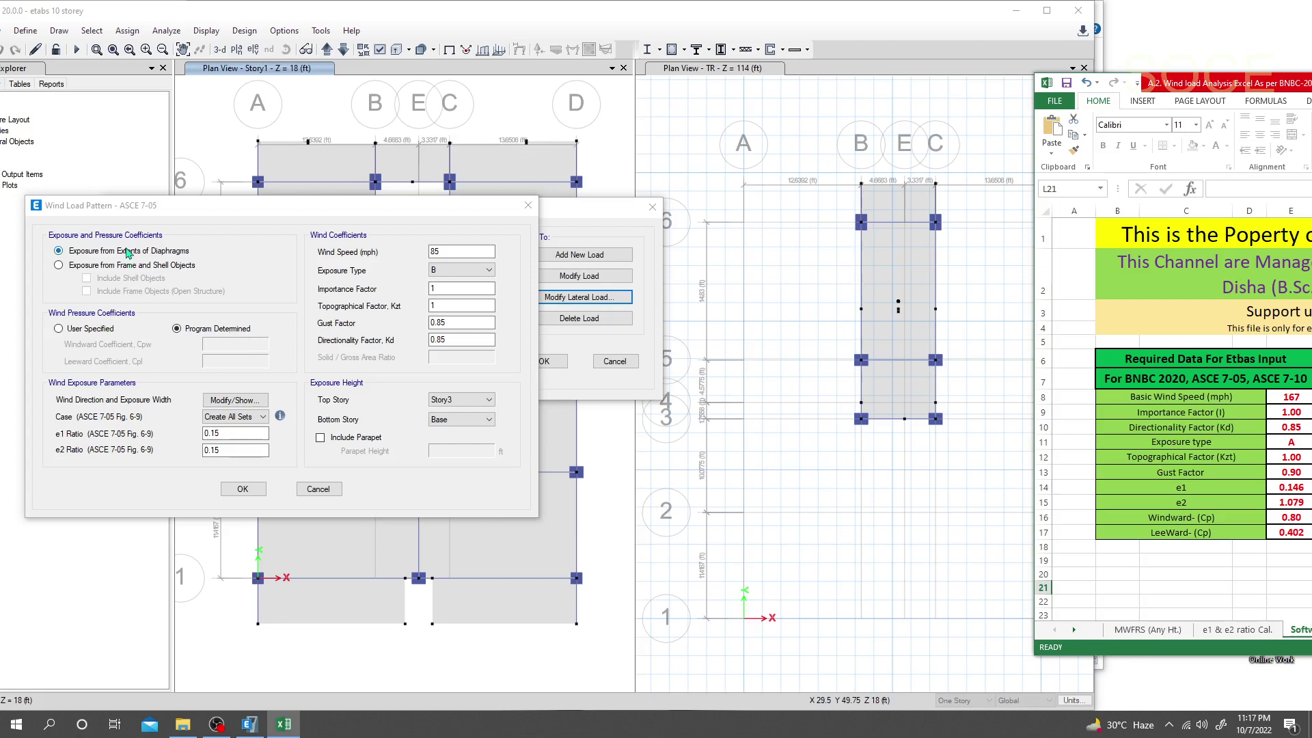
In ETABS, set the Wy wind speed to 167 mph and choose exposure type B
left_click(459, 250)
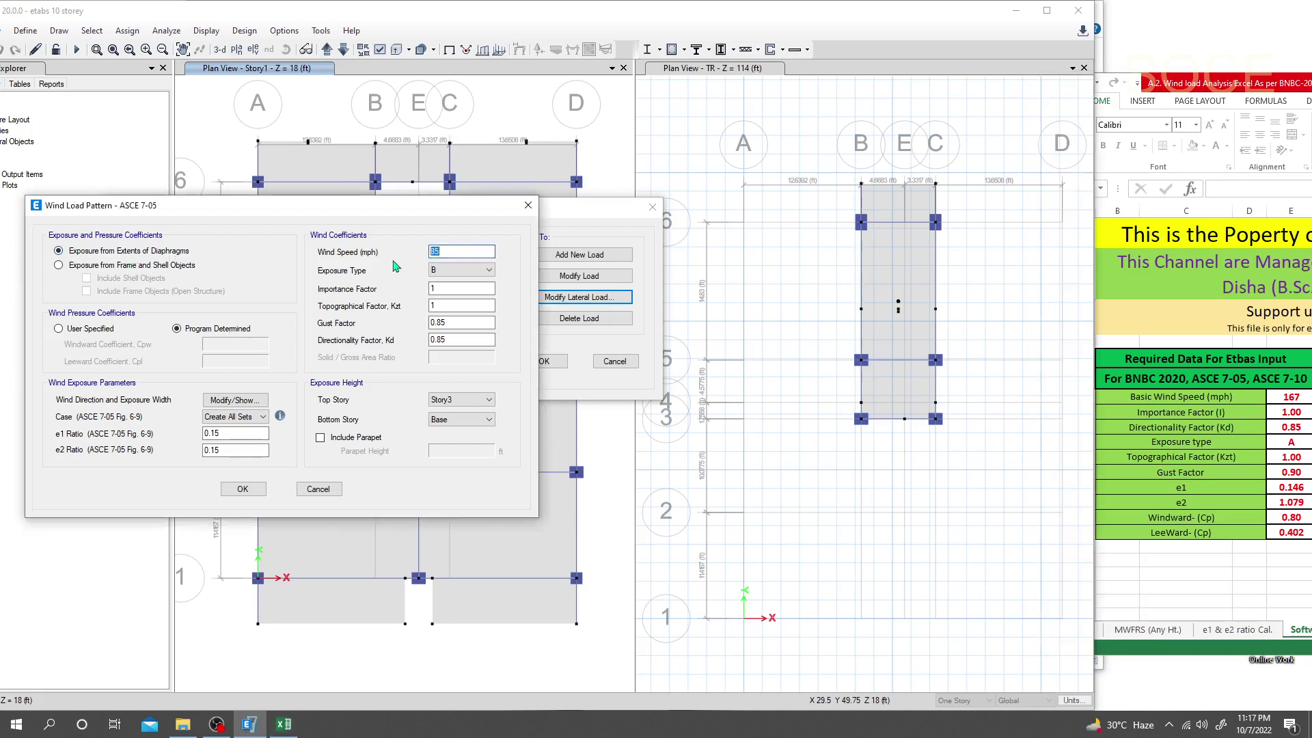
key("BackSpace")
key("BackSpace")
type("167")
left_click(438, 274)
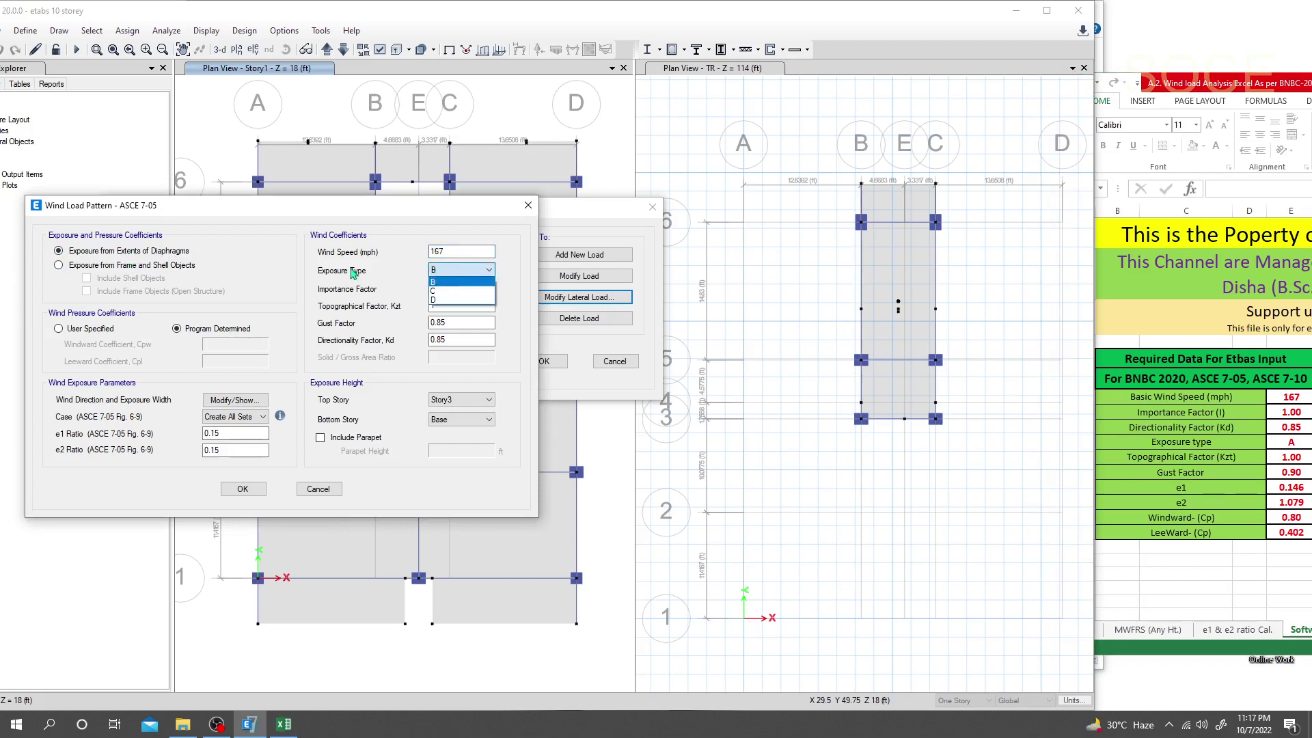
left_click(445, 282)
left_click(446, 286)
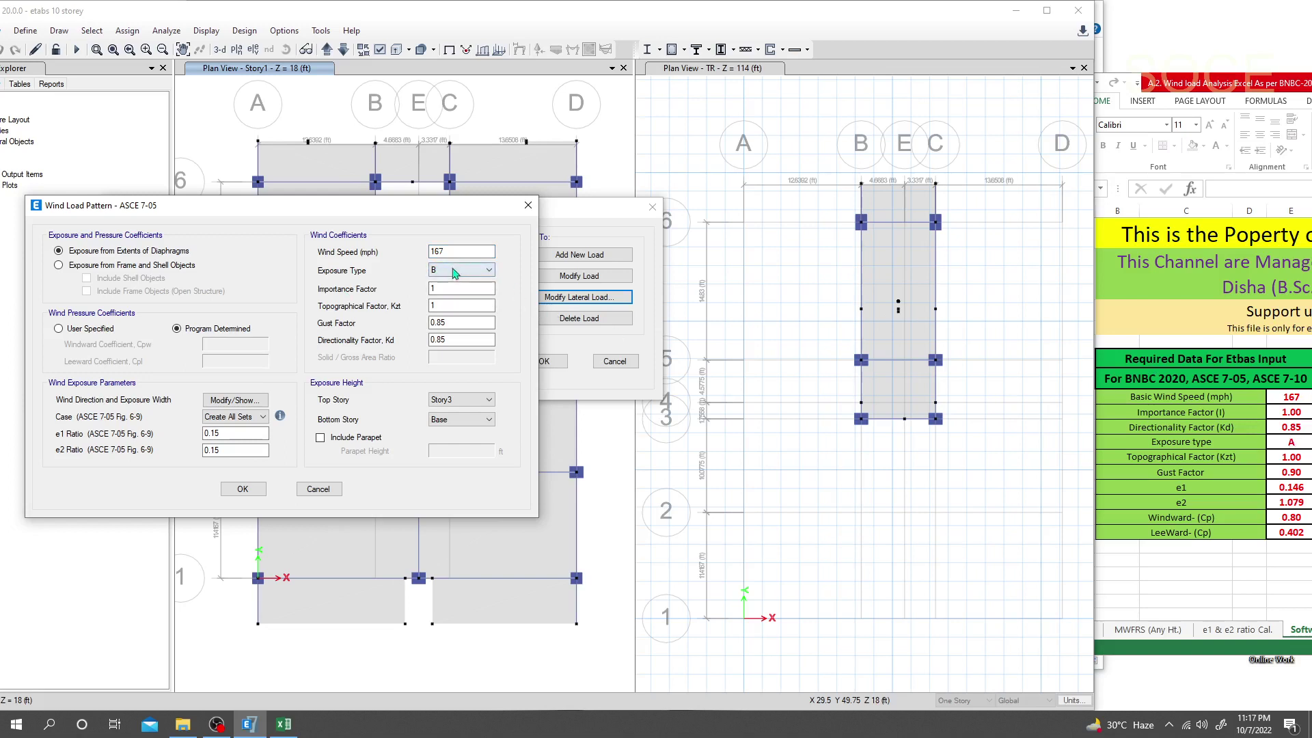
Set the Wy gust factor to 0.9, keeping the importance and topographical factors at 1 and the directionality factor at 0.85
double_click(454, 288)
key("Tab")
key("Tab")
type("0.9")
key("Tab")
left_click(446, 339)
Set the Wy exposure height from bottom story GF to top story TR
left_click(456, 418)
left_click(447, 525)
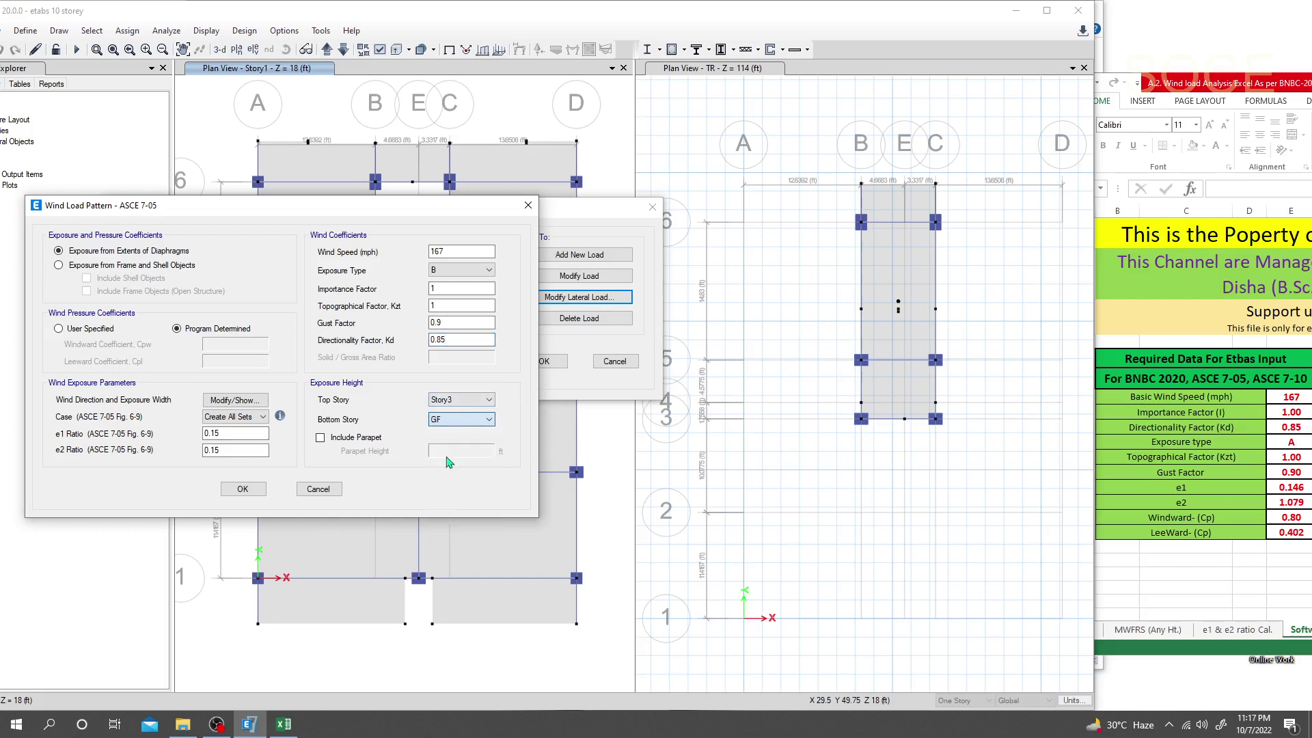
left_click(451, 400)
left_click(449, 412)
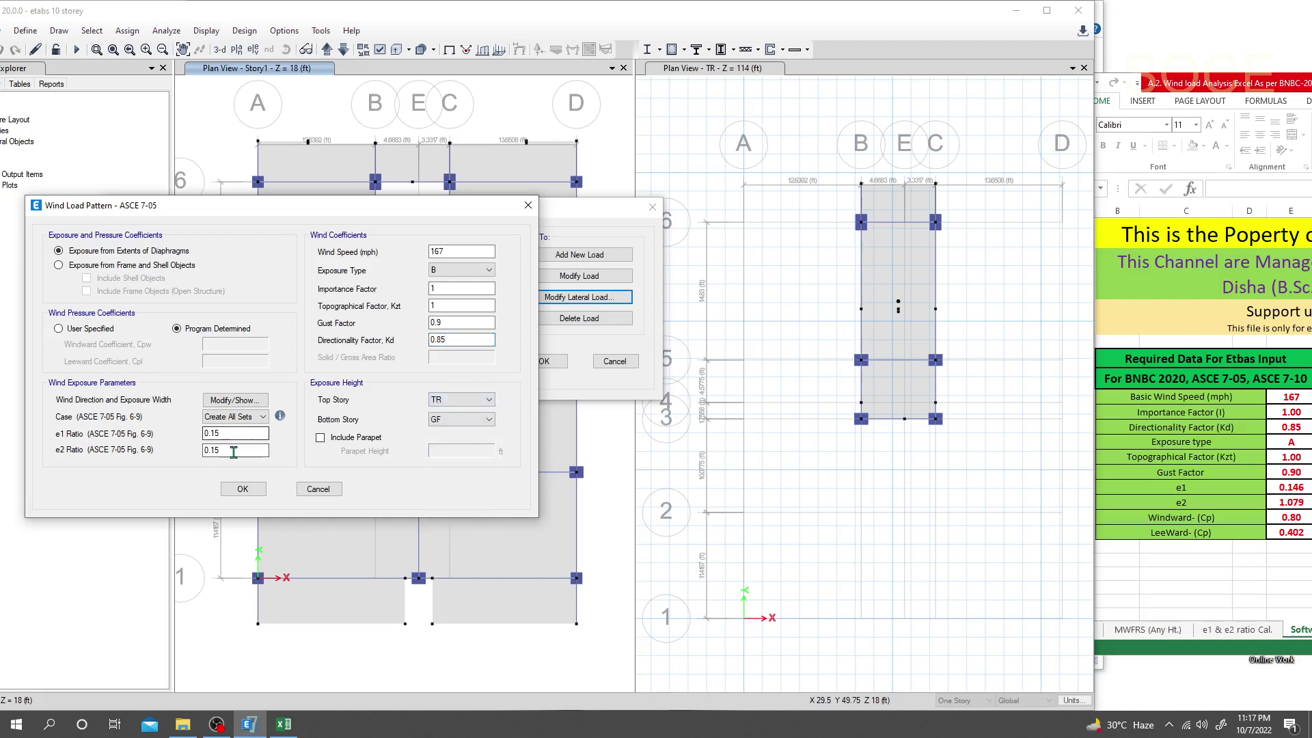
Keep the Wy case at Create All Sets and set its wind direction angle to 90 degrees with widths auto-calculated from diaphragm extents
left_click_drag(232, 433, 153, 433)
left_click(232, 416)
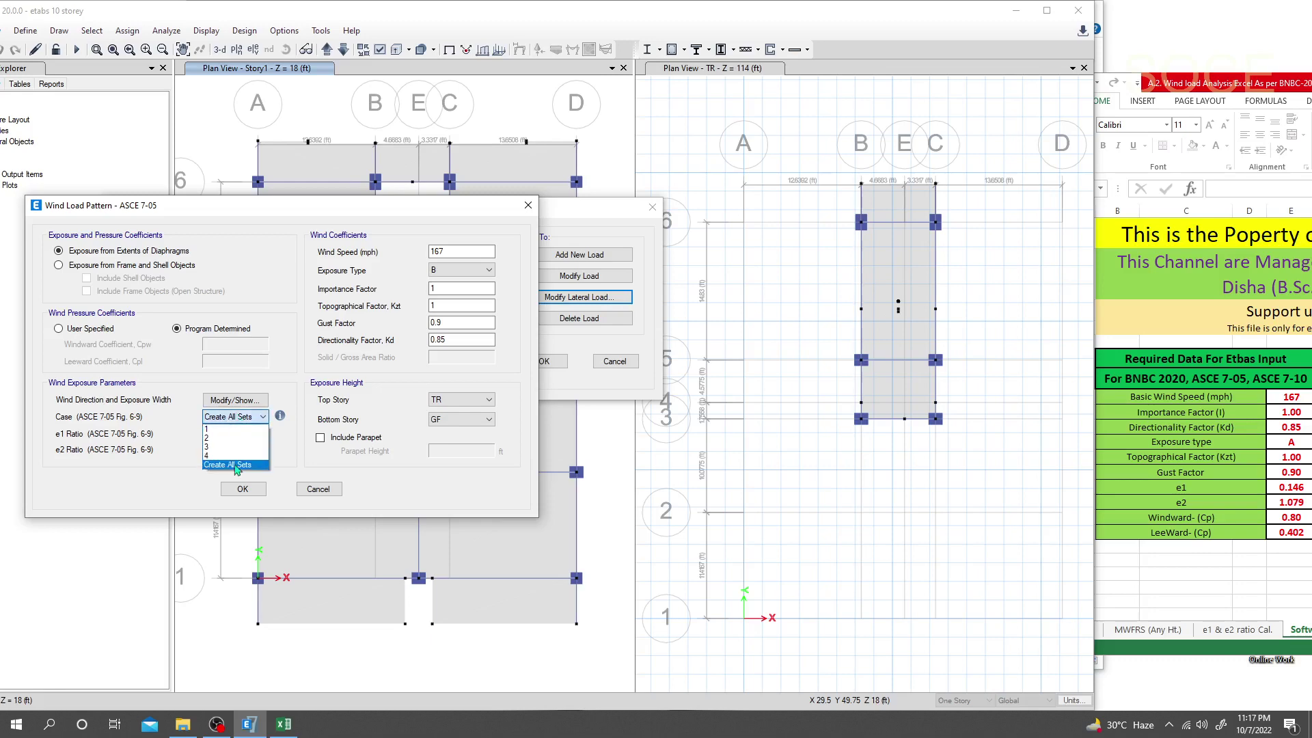
left_click(240, 400)
left_click(241, 400)
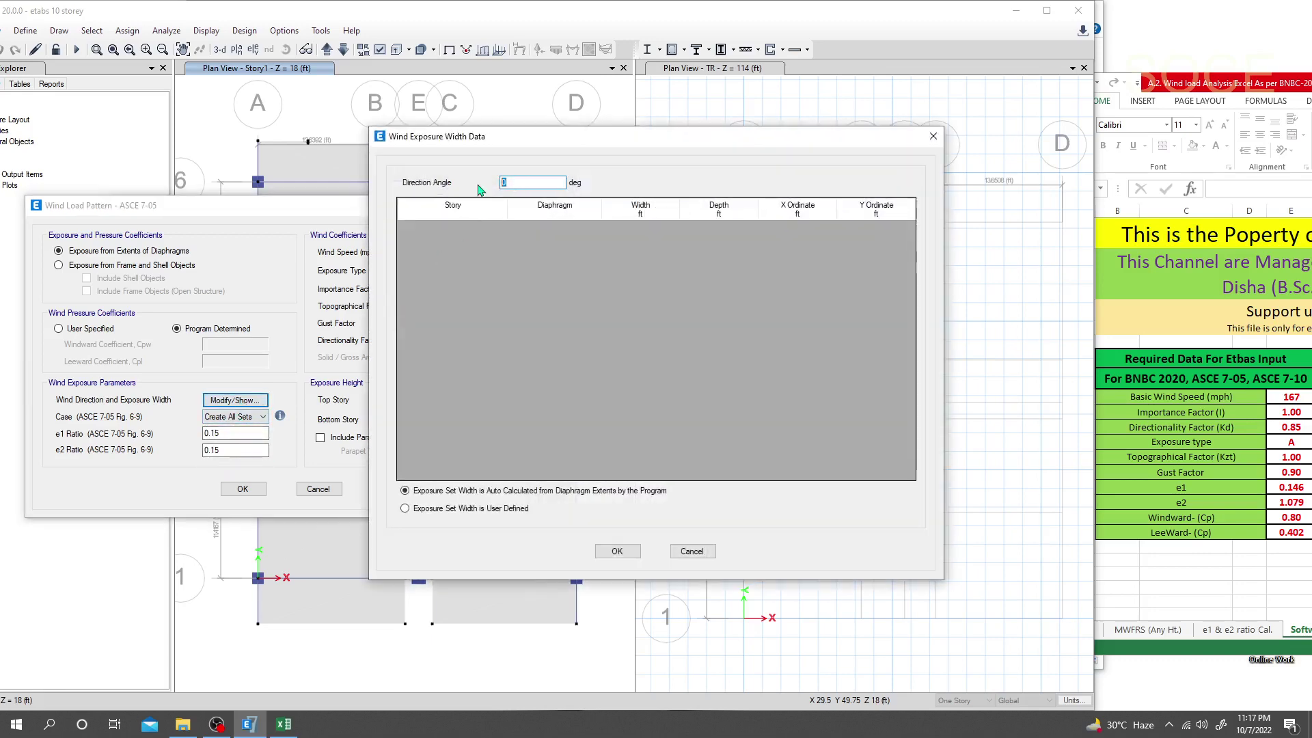
left_click(620, 551)
left_click(235, 401)
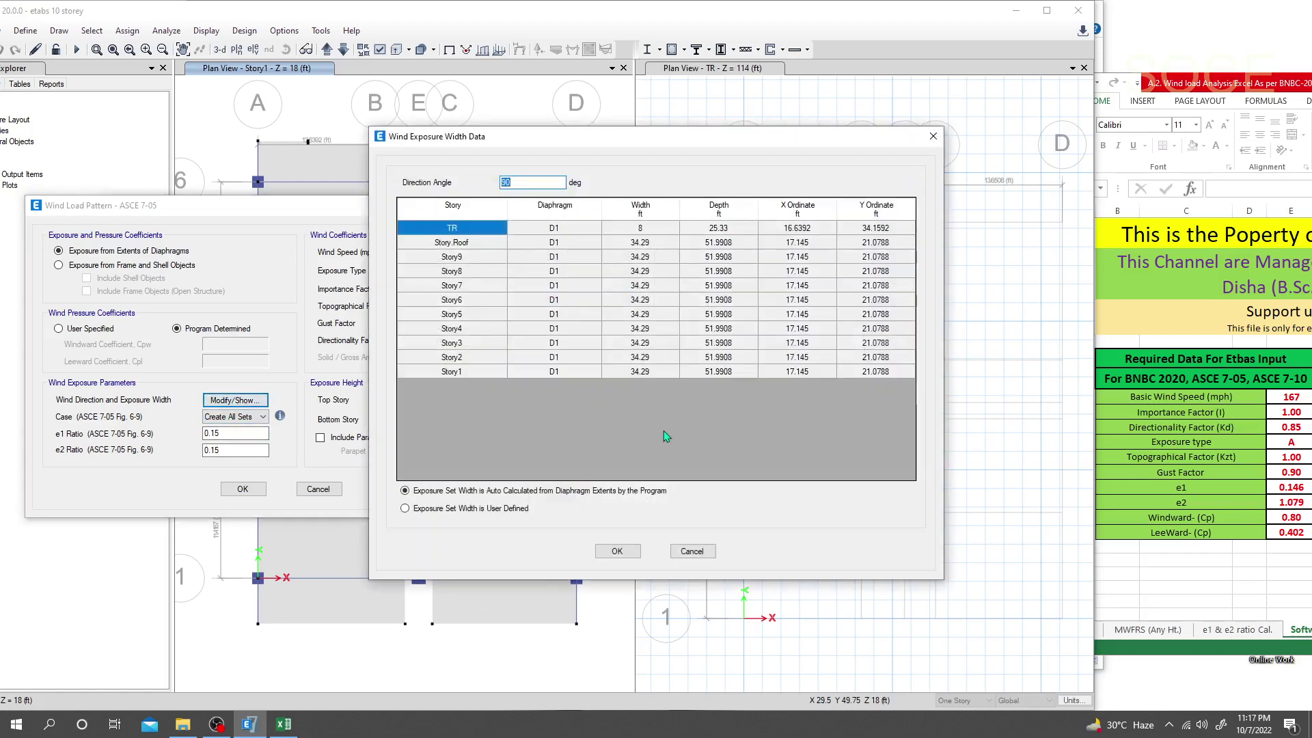
left_click(618, 553)
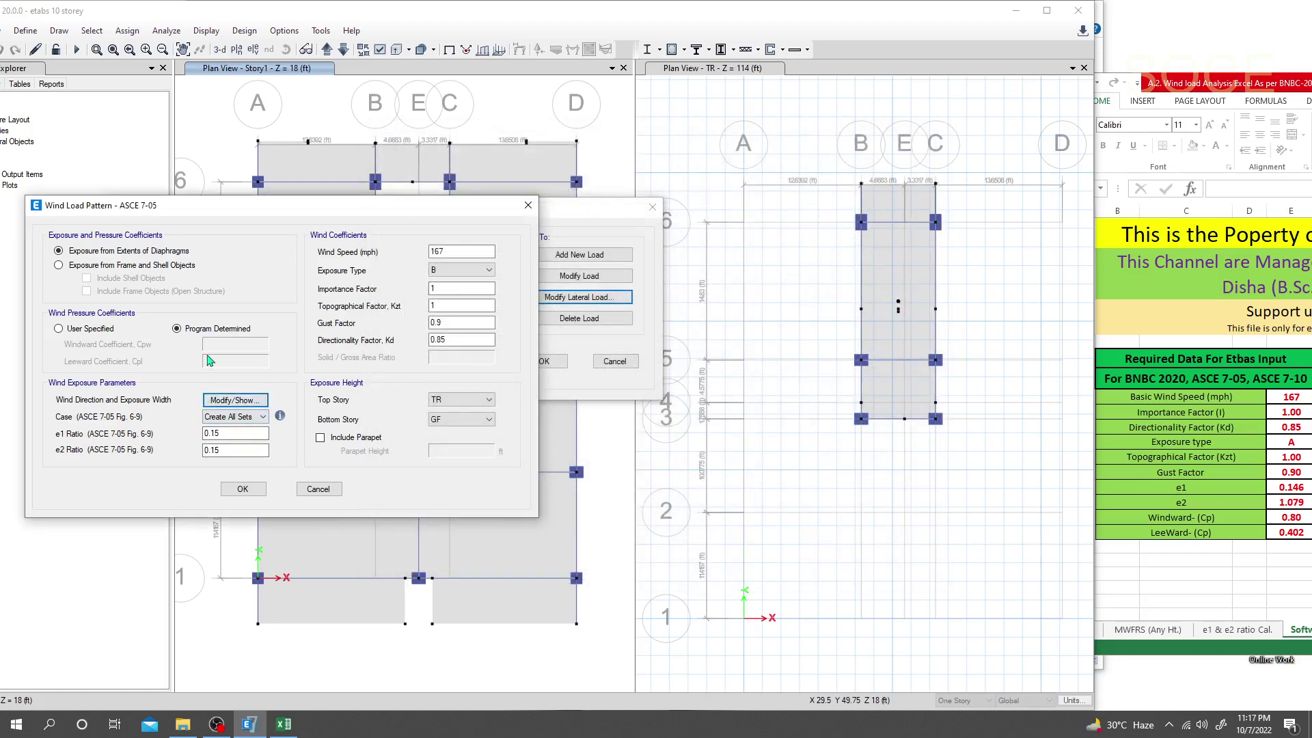
Make the Wy pressure coefficients user specified, with windward 0.8 and leeward 0.402, and accept the wind load settings
left_click(89, 328)
left_click(219, 344)
type("0.8")
left_click(227, 361)
type("0.5")
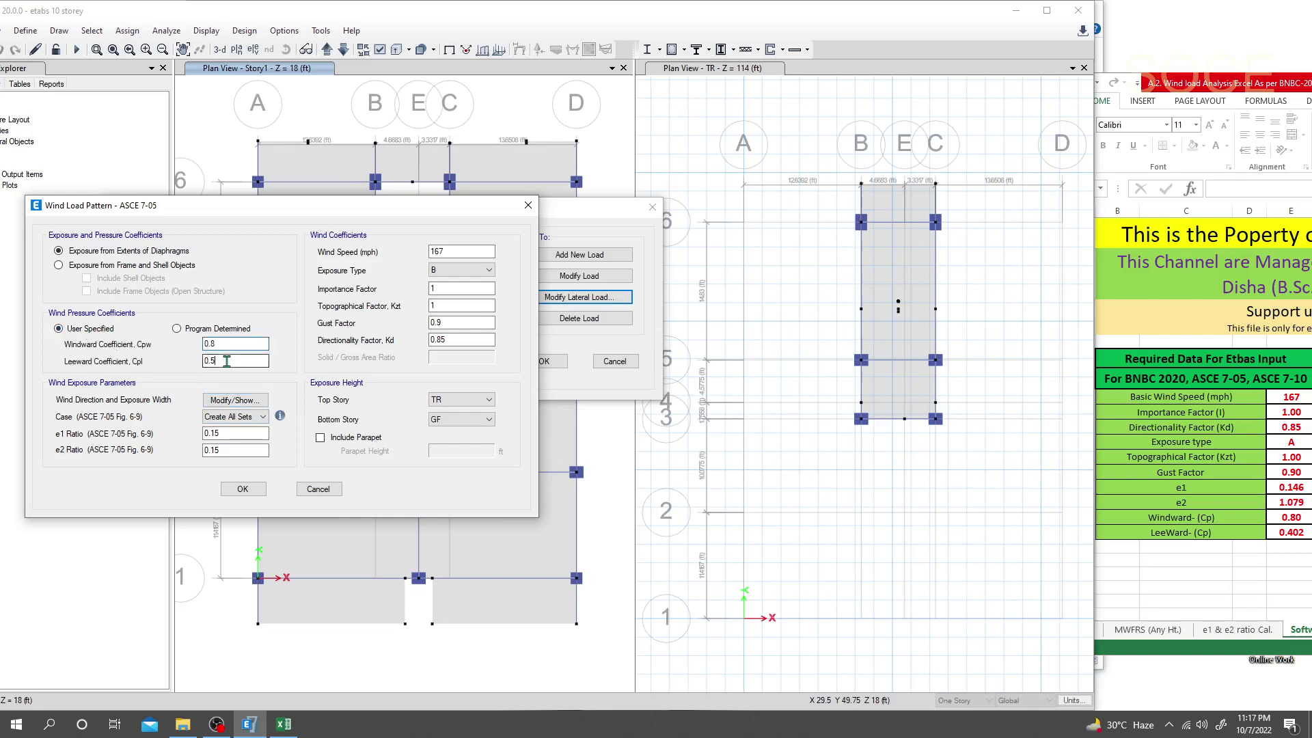
left_click_drag(227, 361, 136, 364)
left_click(229, 362)
left_click_drag(212, 364, 230, 364)
type("402")
left_click(264, 490)
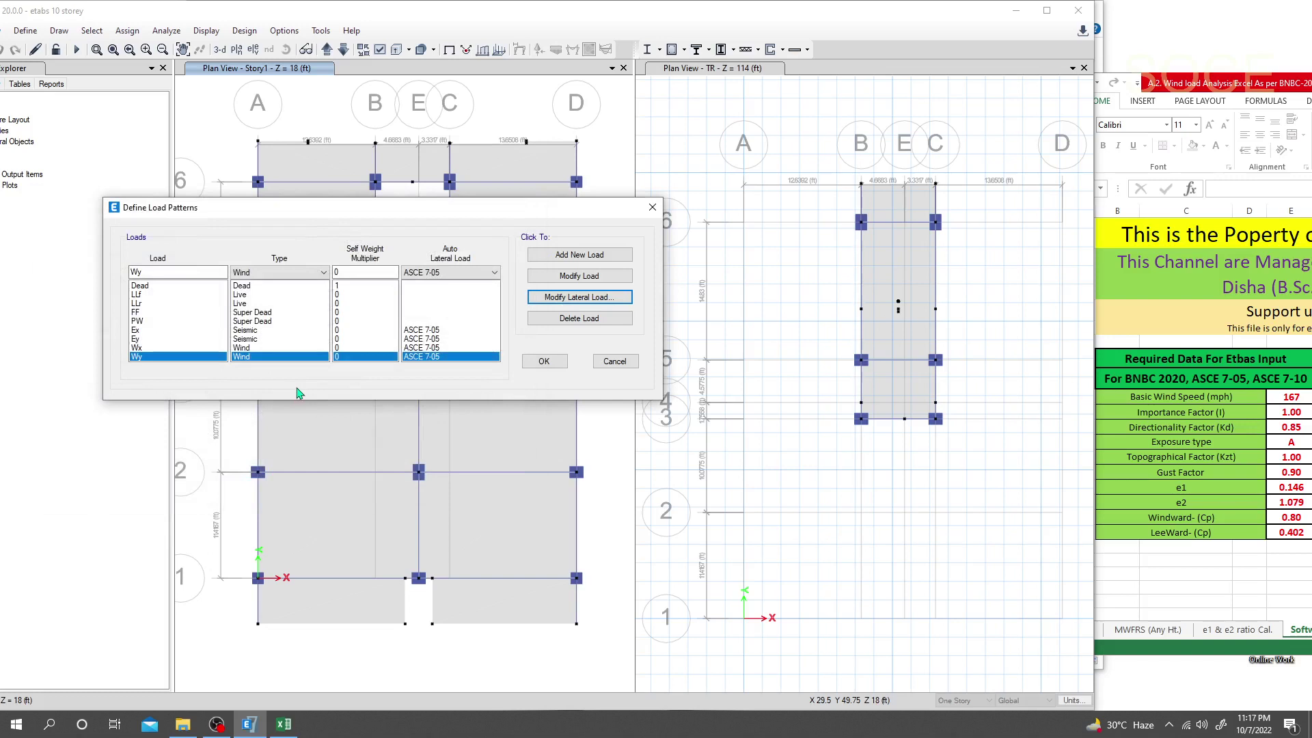
Accept the load pattern definitions, maximize the ETABS window, and save the model
left_click_drag(331, 208, 308, 210)
left_click(521, 364)
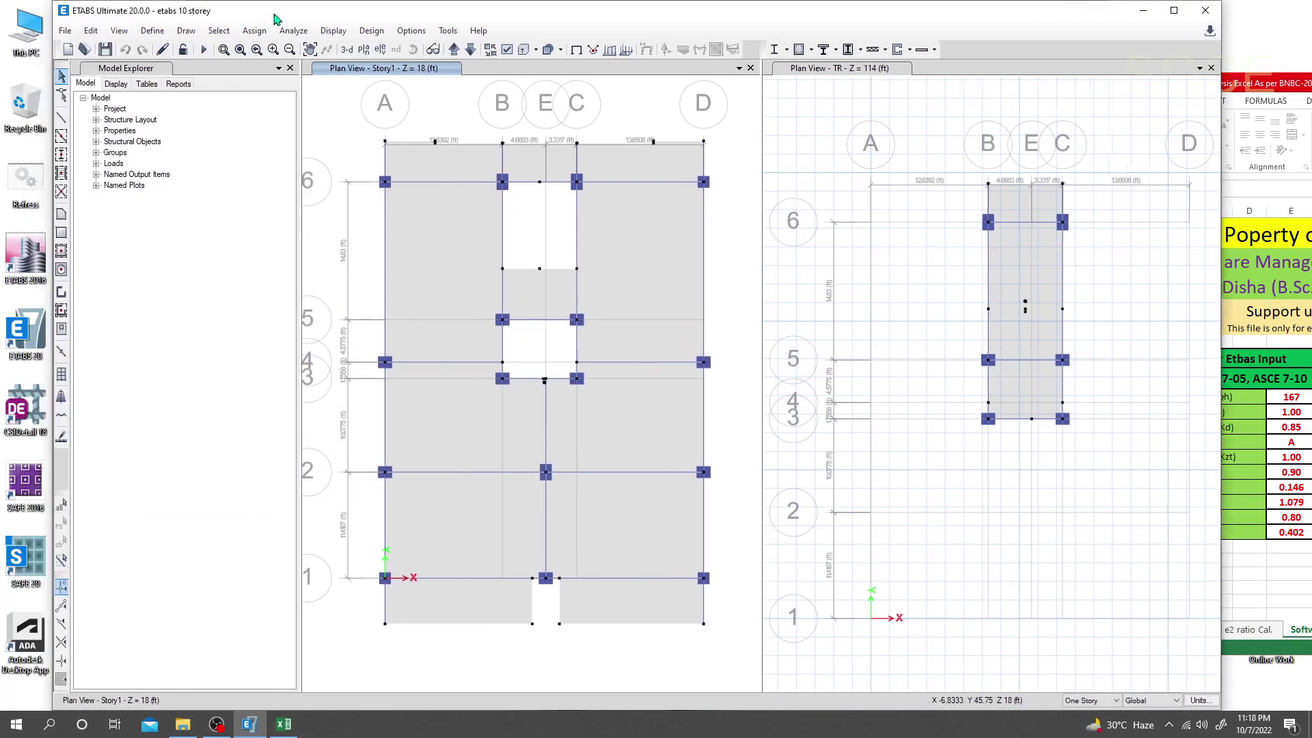
left_click(1046, 10)
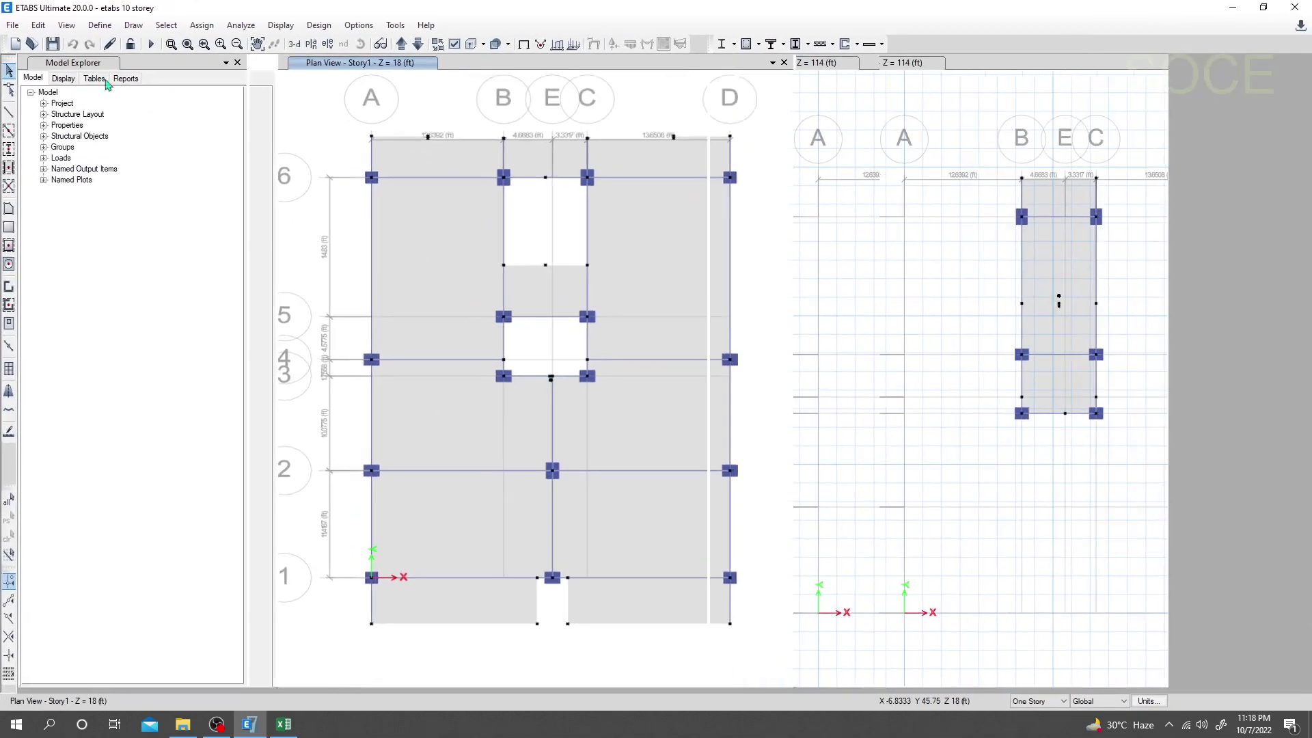
left_click(52, 44)
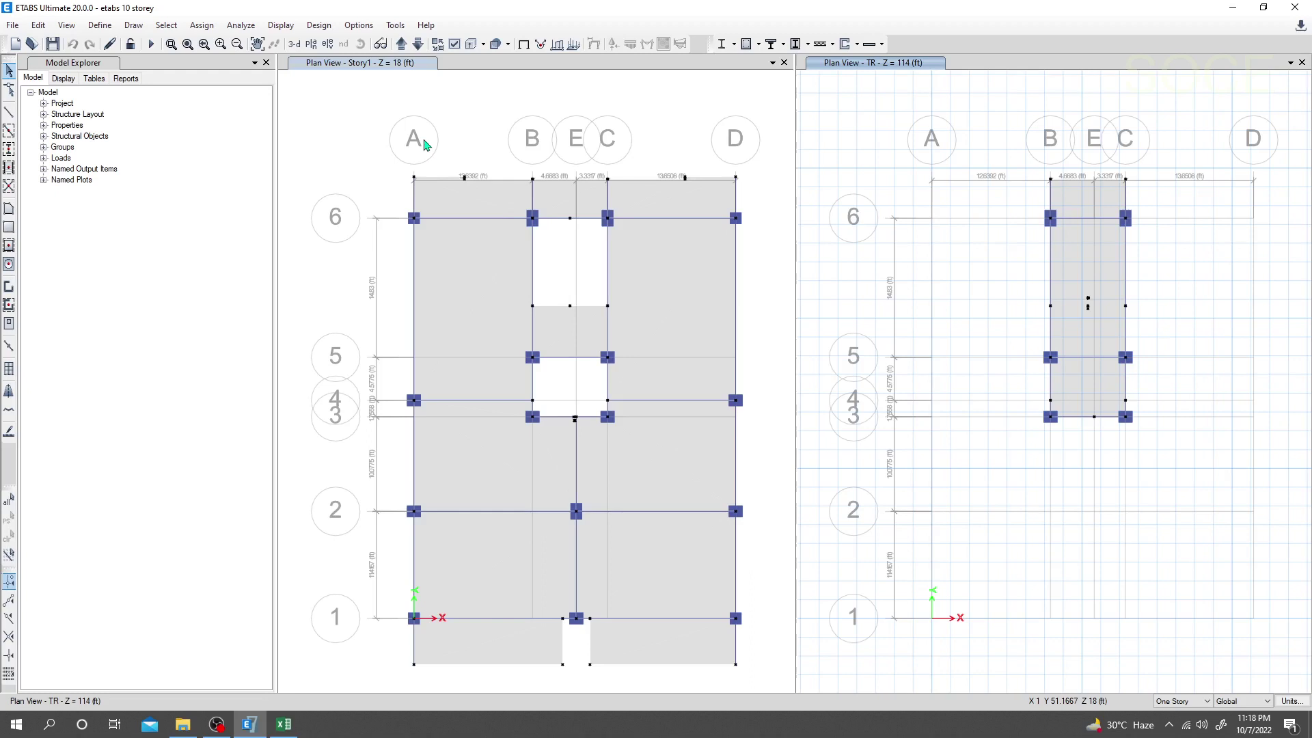
left_click(413, 734)
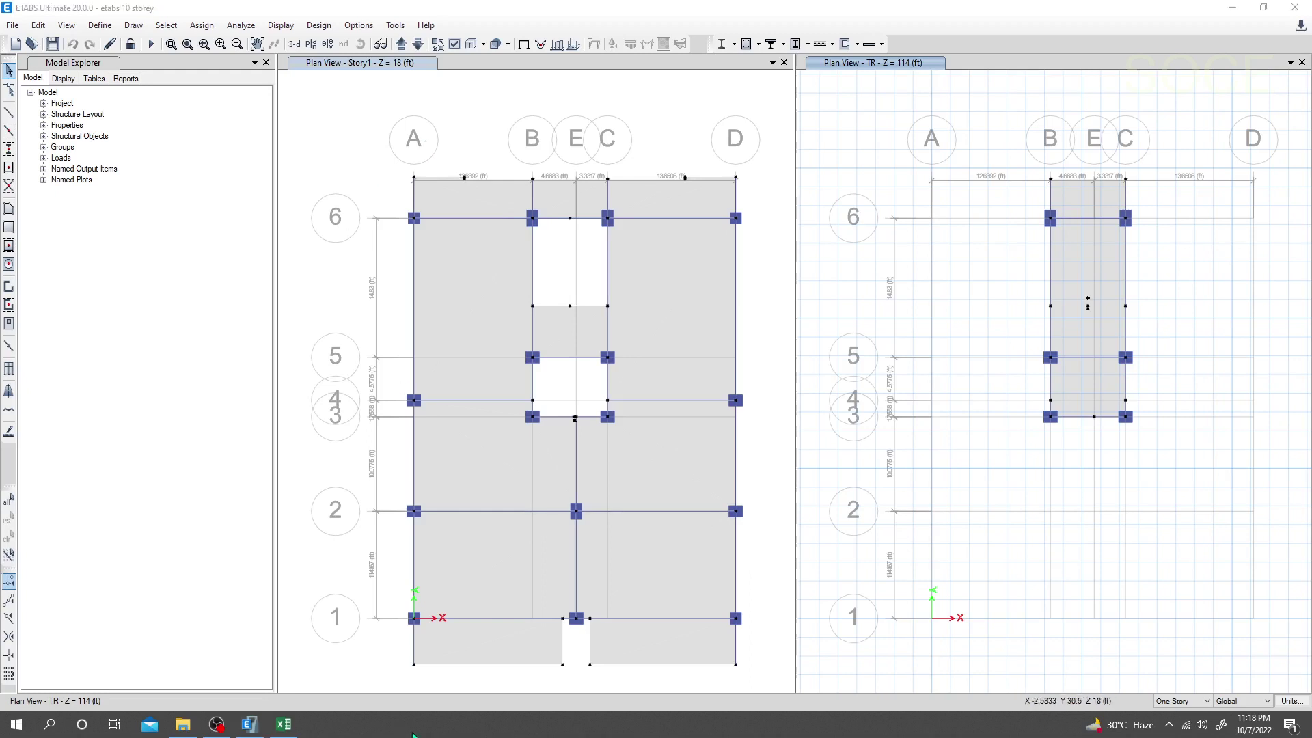